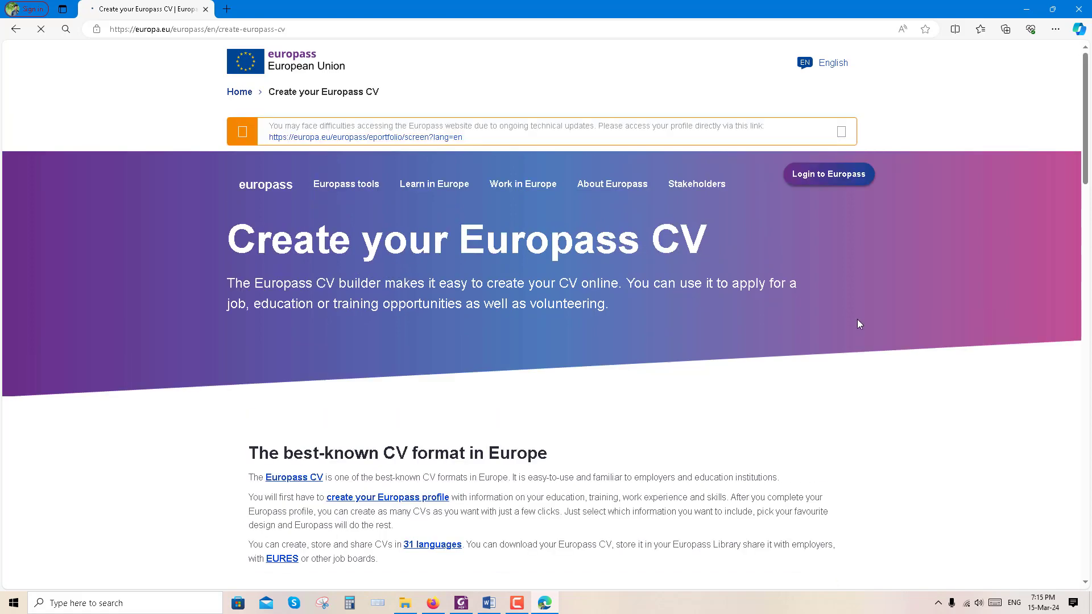
Start a new EU Login account registration and enter the first and last name
left_click(829, 191)
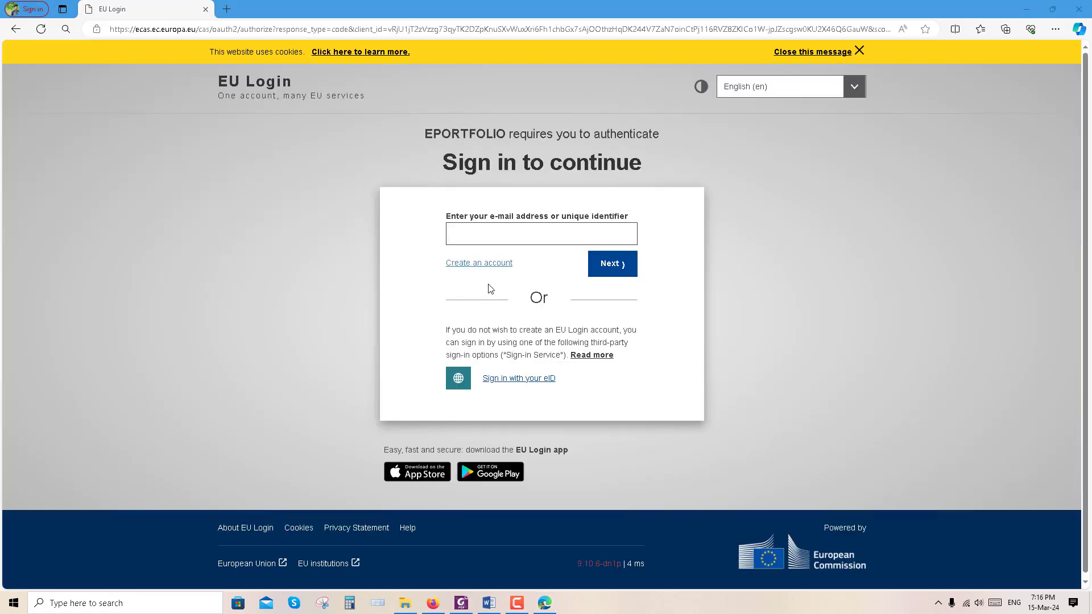
left_click(478, 265)
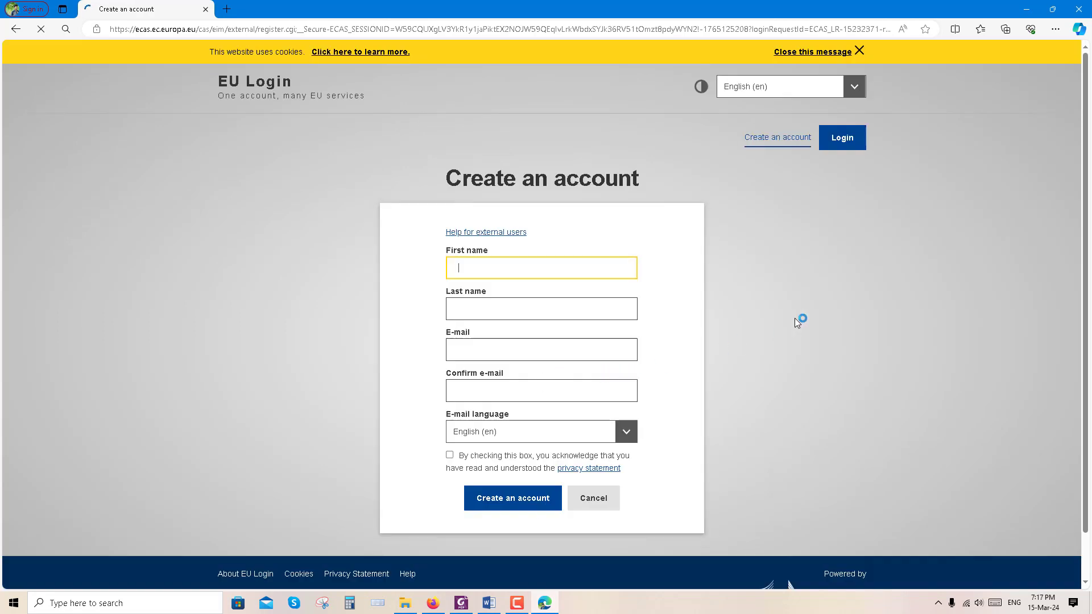
left_click(561, 307)
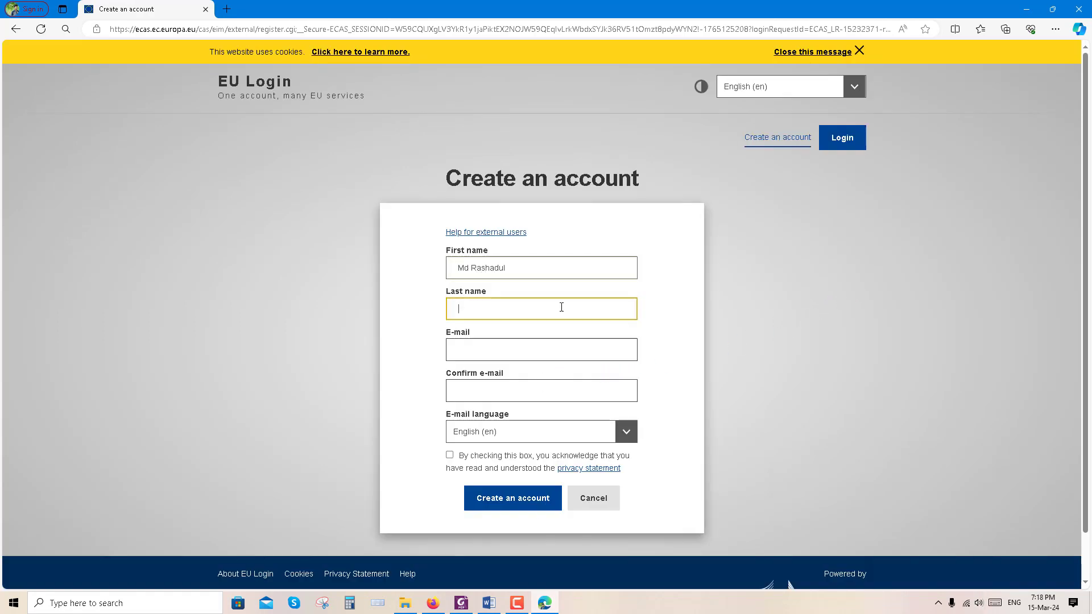
Enter and confirm the e-mail address, accept the privacy statement, and submit the registration
left_click(550, 357)
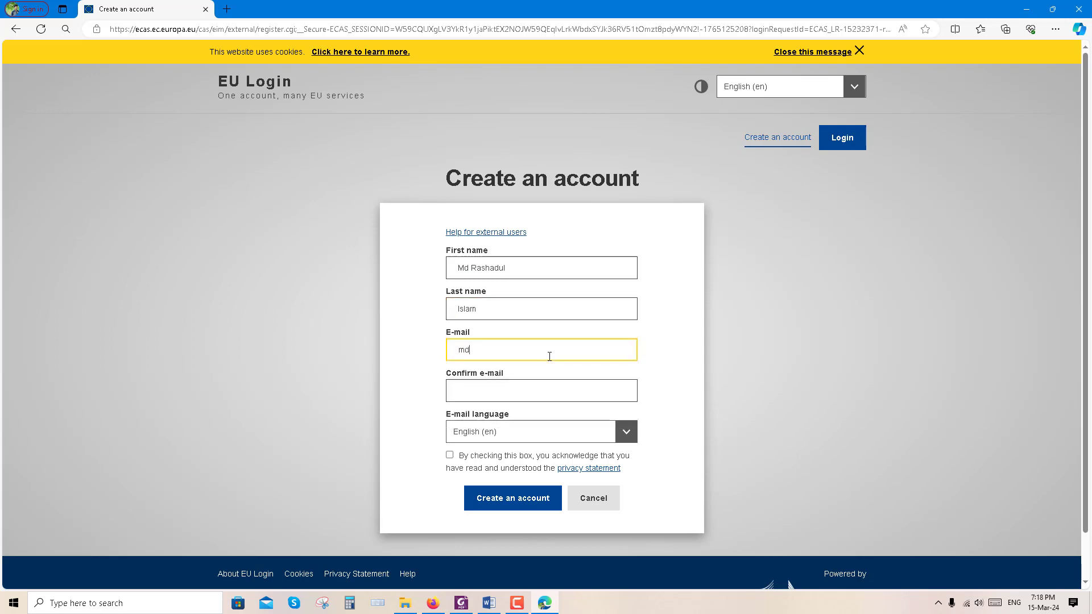
left_click(544, 389)
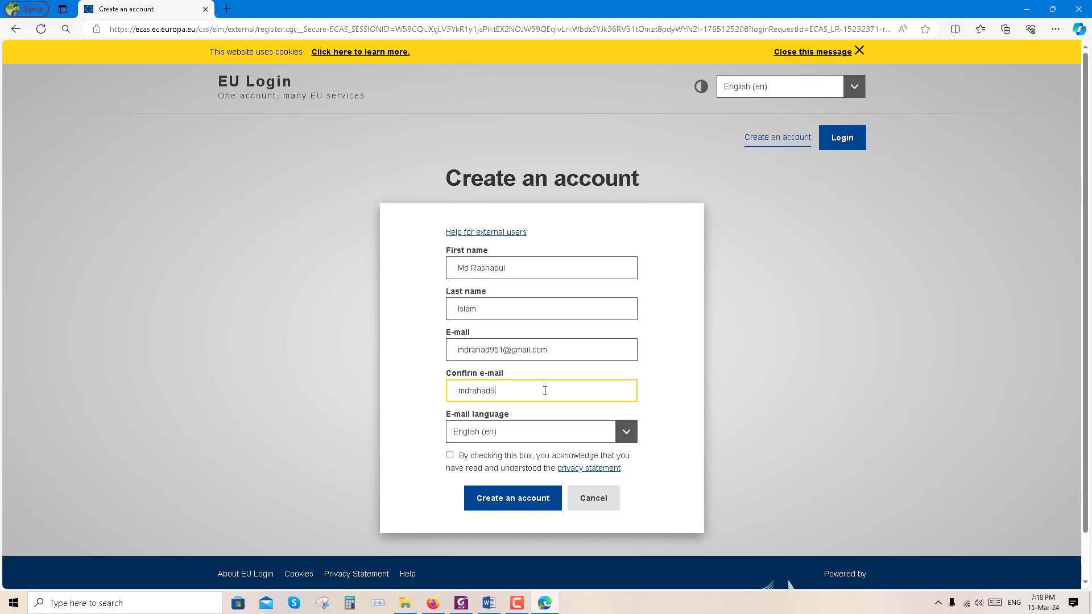
left_click(450, 456)
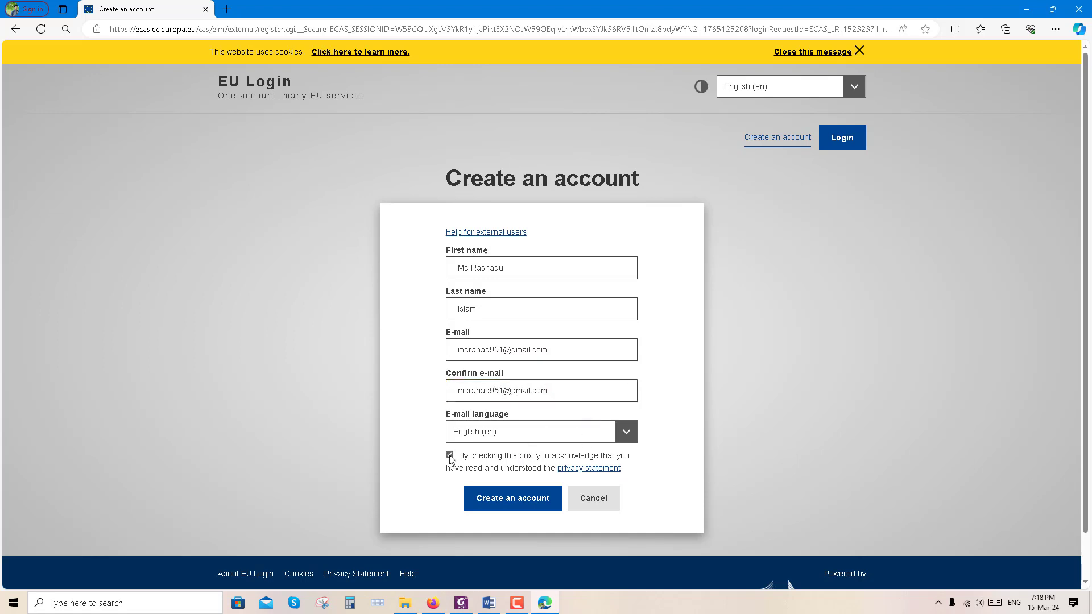
left_click(513, 498)
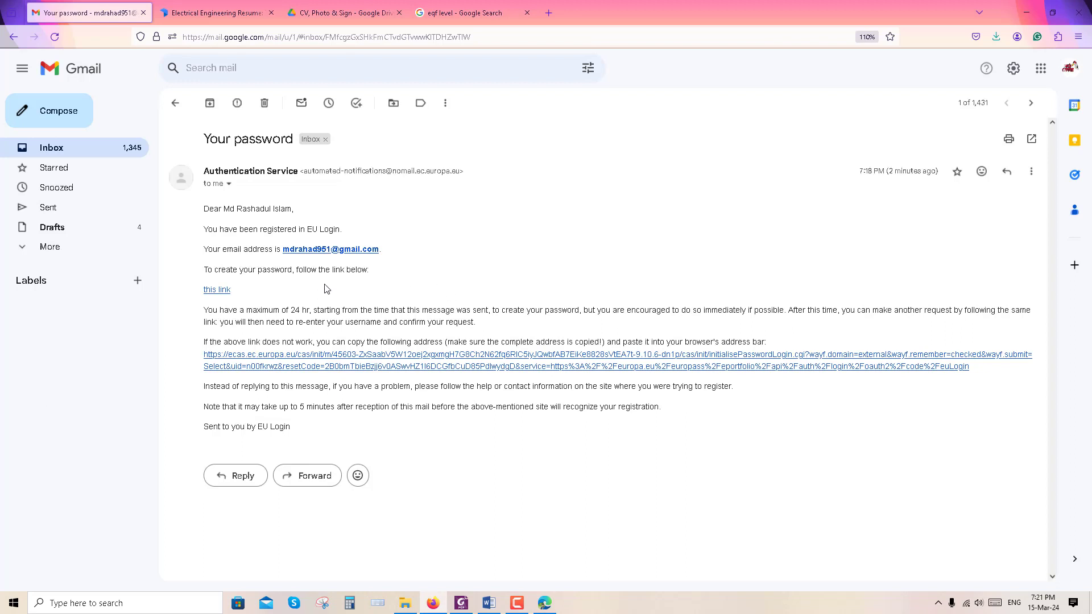
Create and confirm a new EU Login password from the e-mail link, then proceed to EPORTFOLIO
left_click(217, 291)
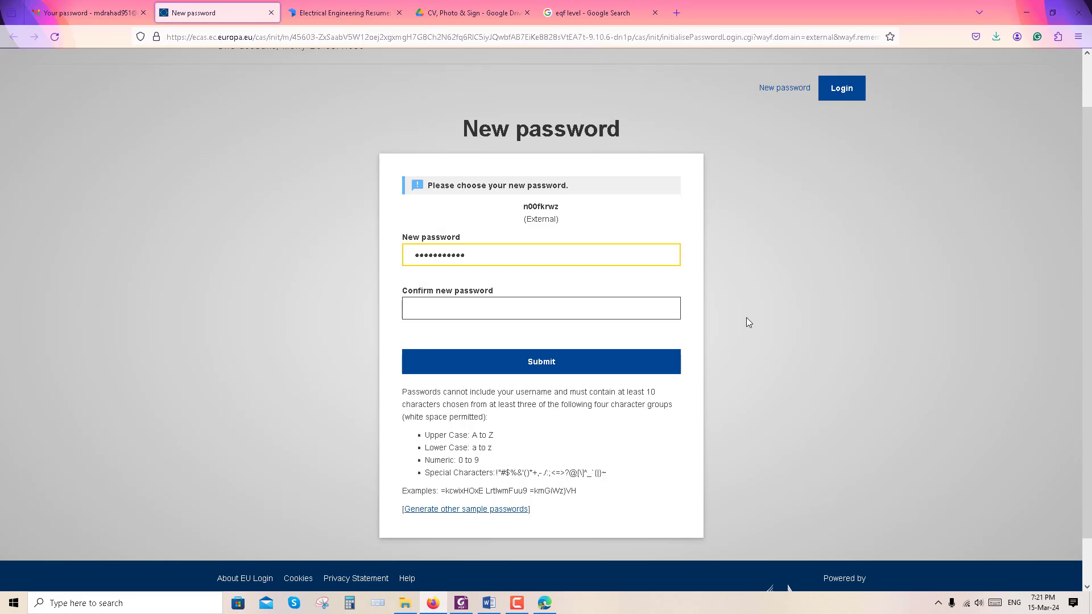
type("**")
left_click(576, 308)
type("*")
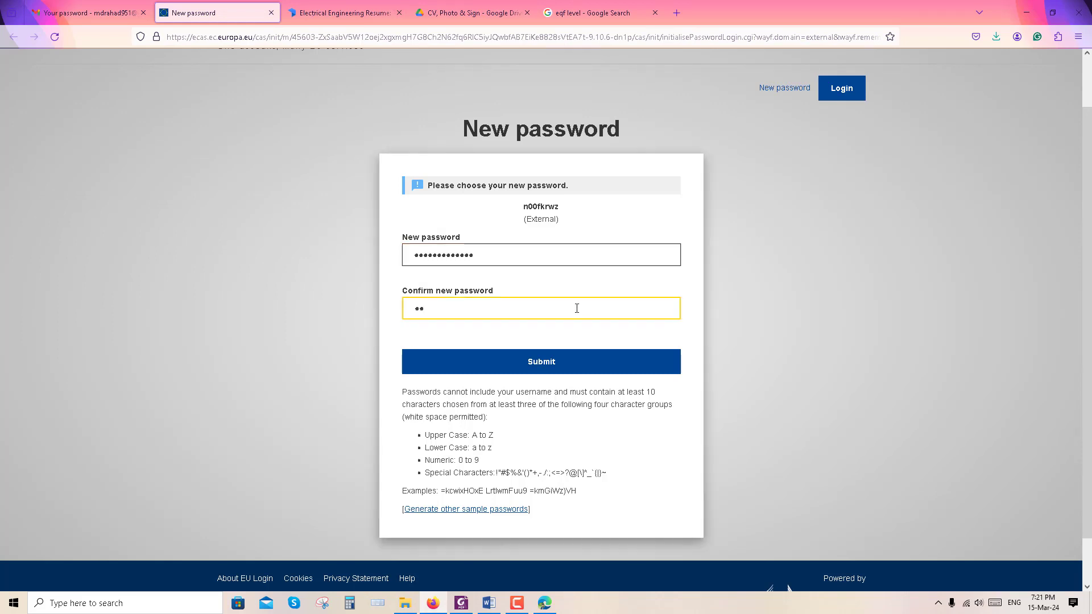
type("************")
key("Return")
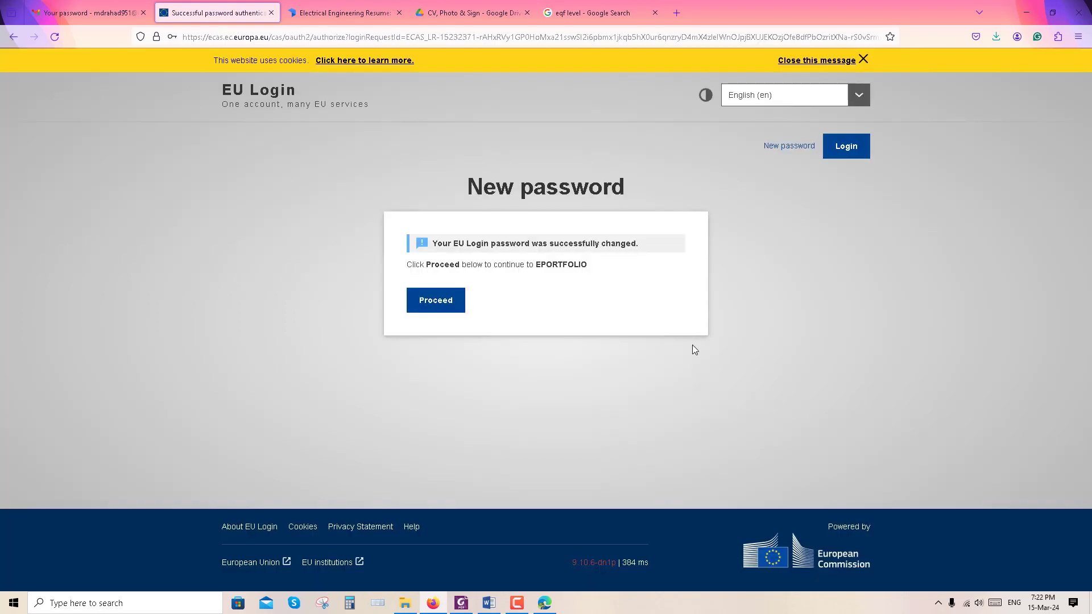
left_click(455, 300)
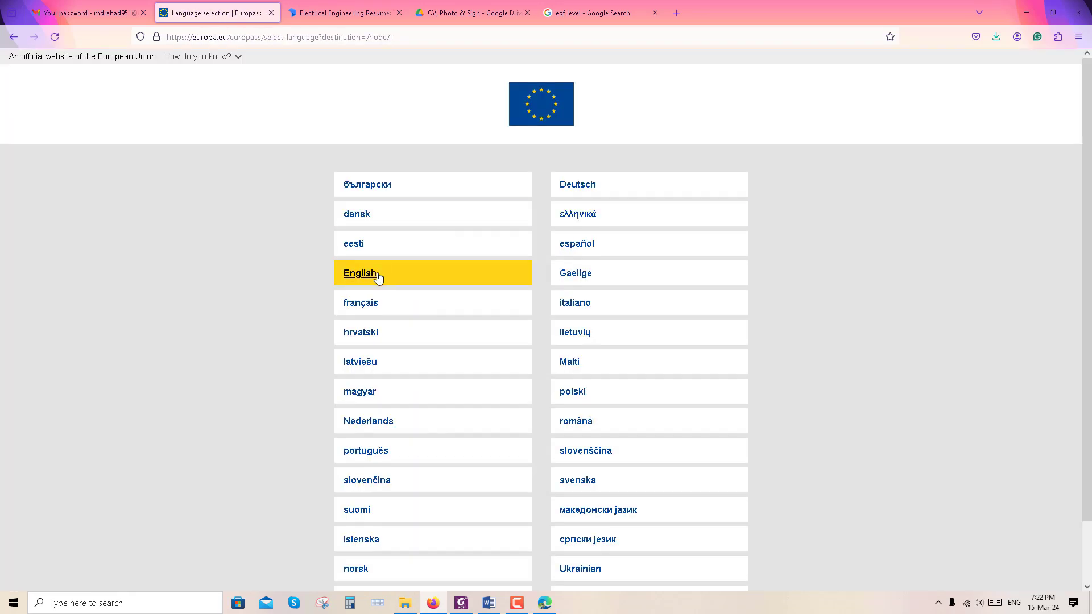
Open Europass in English and start creating a new free profile from scratch
left_click(378, 277)
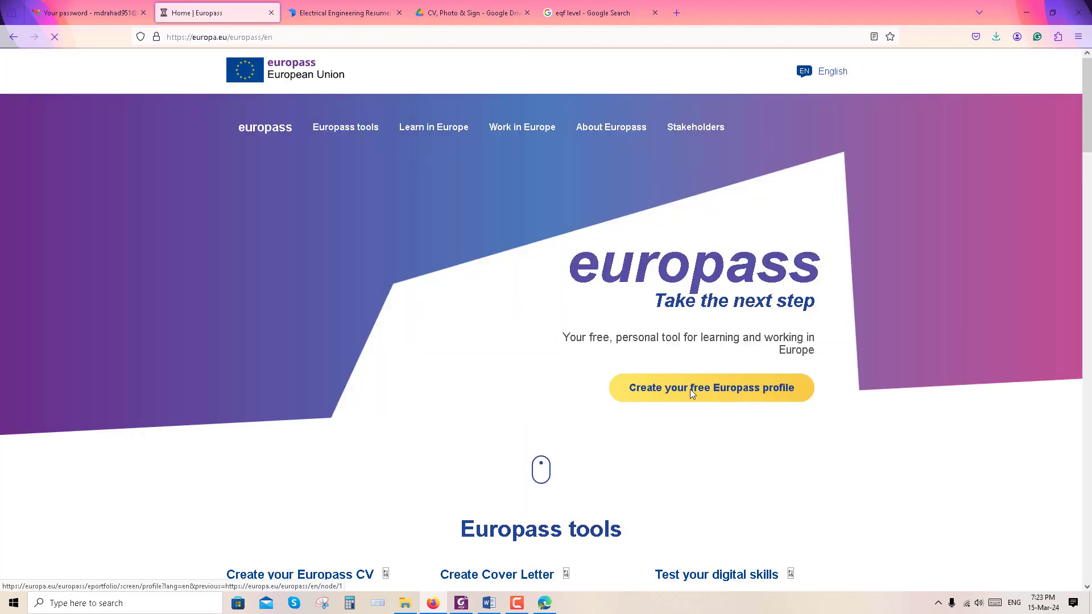
left_click(690, 389)
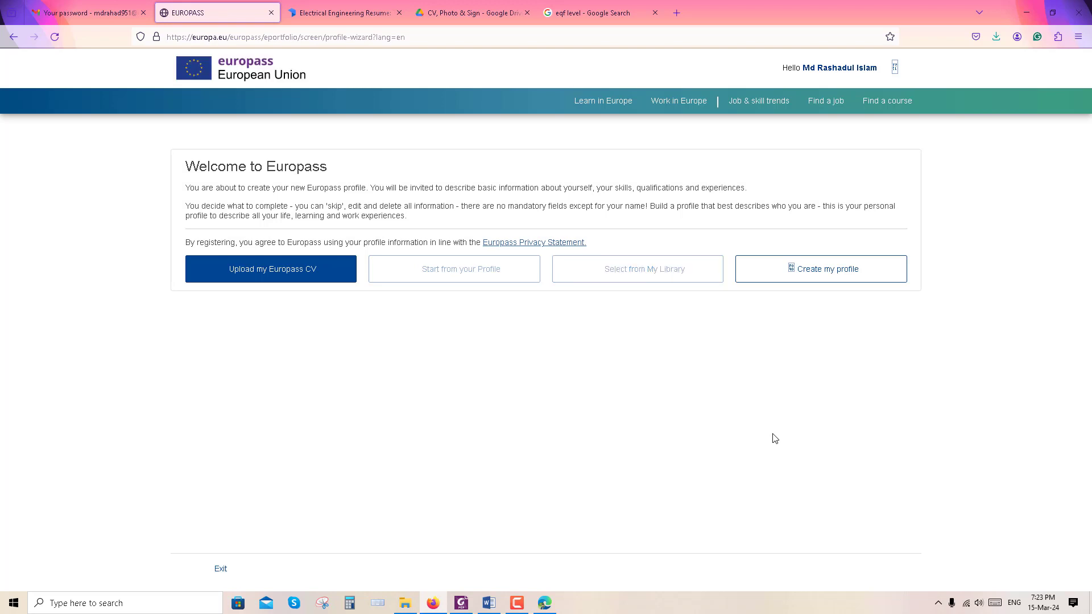
left_click(797, 273)
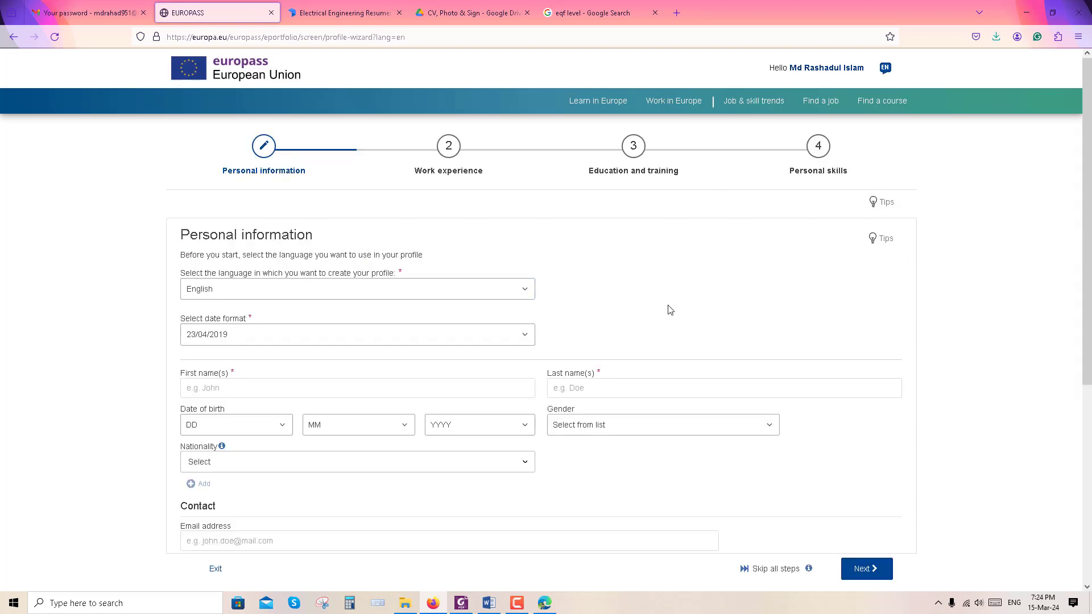
scroll(668, 309, "down", 5)
scroll(669, 309, "up", 5)
scroll(330, 307, "down", 1)
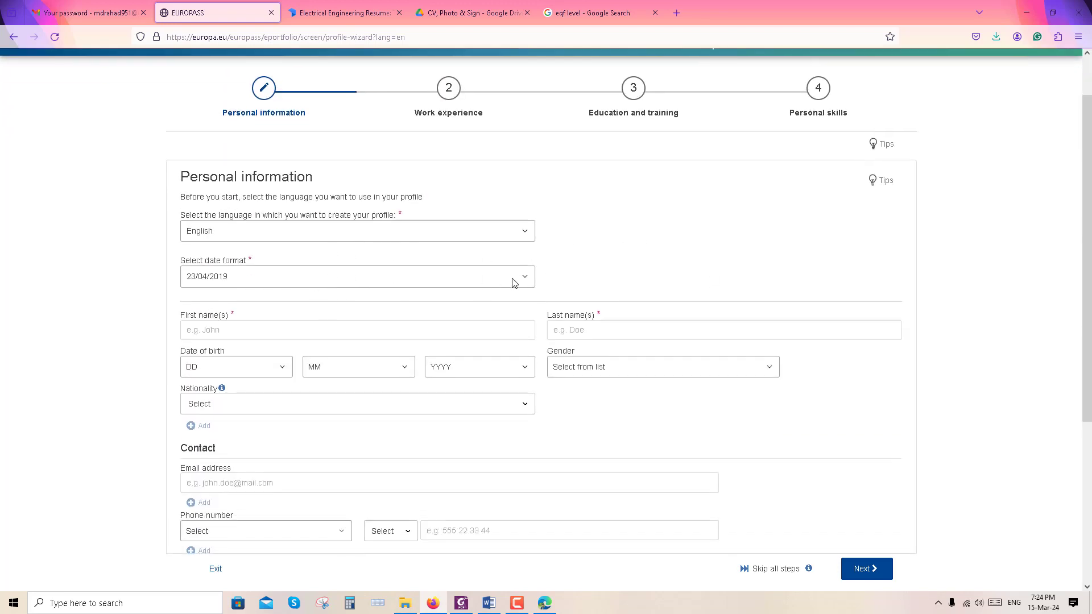
Keep English as profile language, choose the 23 Apr 2019 date format, and enter first and last name
left_click(527, 231)
left_click(527, 231)
left_click(522, 278)
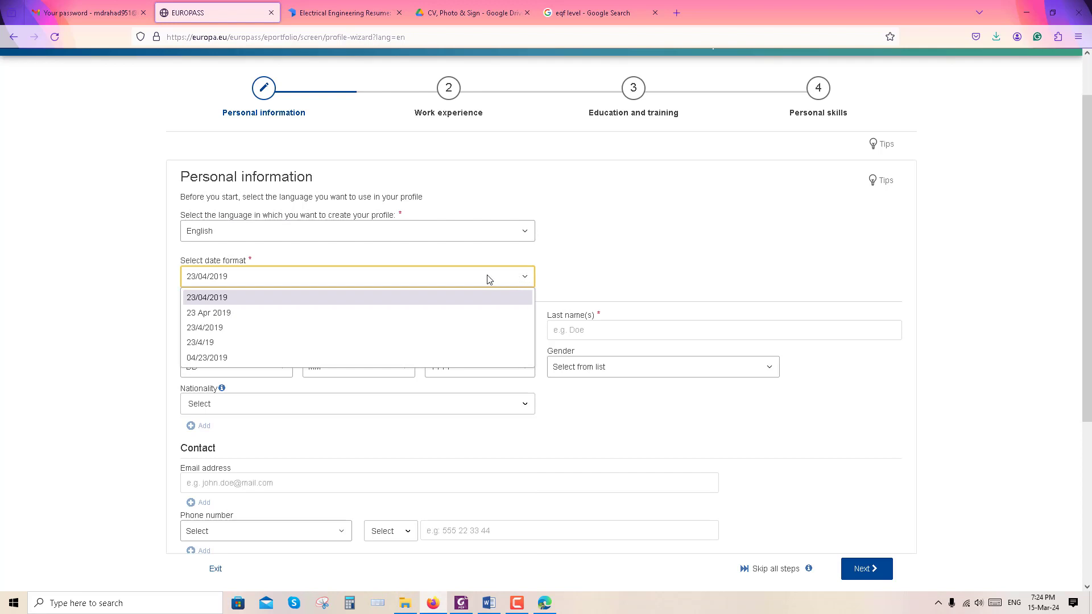
left_click(219, 313)
scroll(273, 305, "down", 1)
left_click(238, 331)
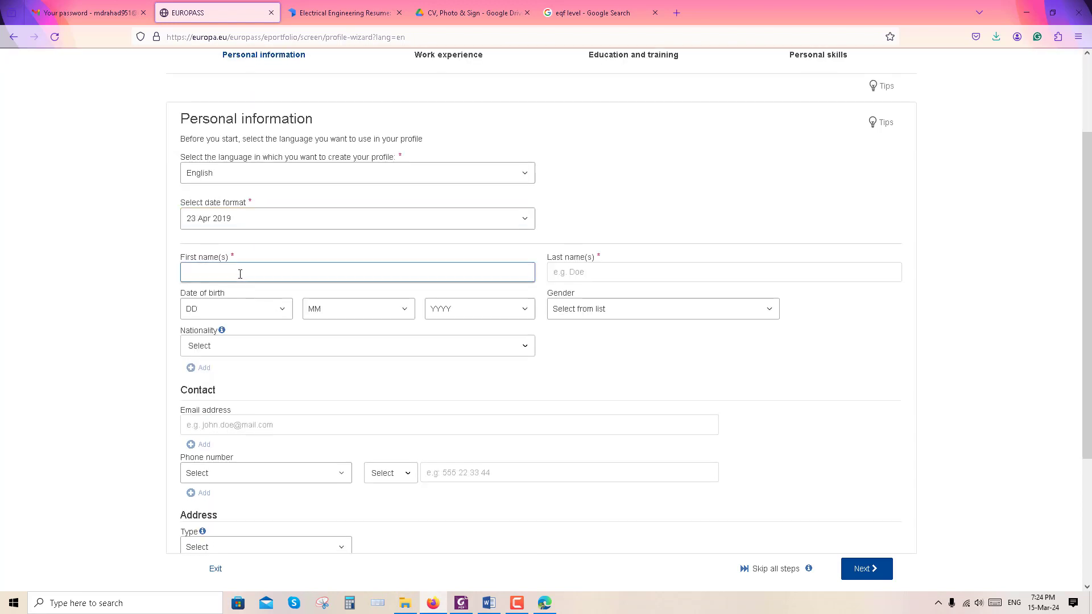
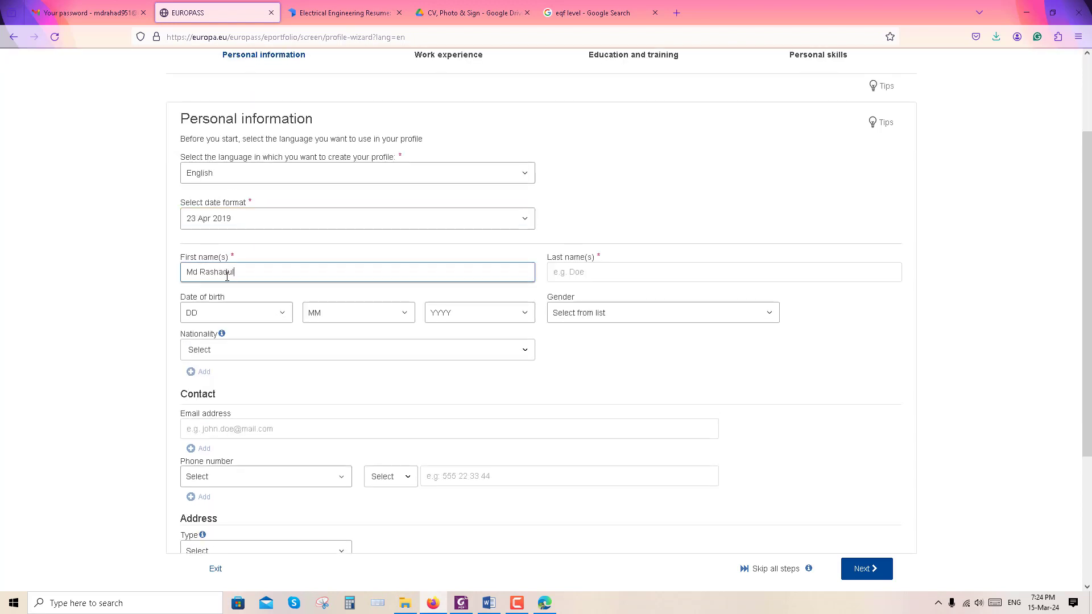
left_click(575, 272)
Set birth date 1/1/1995, gender Male, and nationality Bangladeshi
left_click(268, 313)
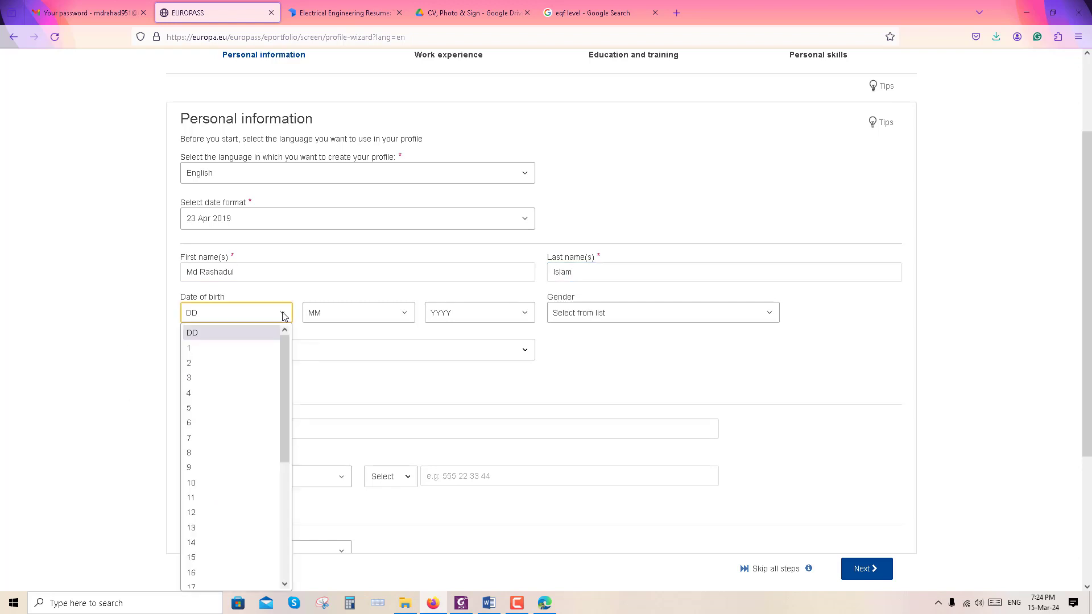
left_click(245, 348)
left_click(364, 313)
left_click(339, 348)
left_click(477, 313)
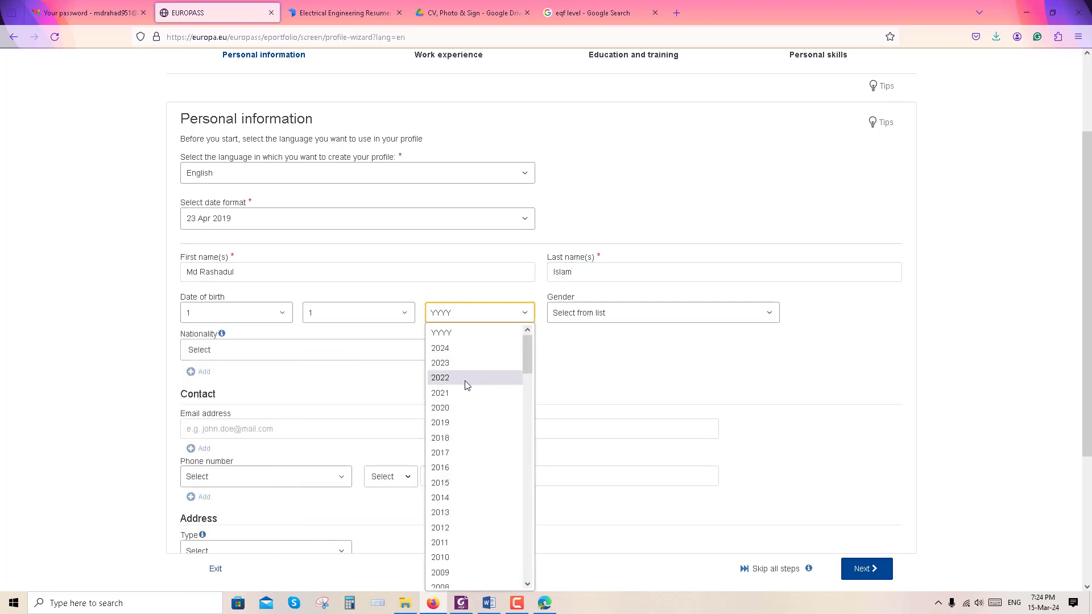
scroll(472, 444, "down", 4)
left_click(483, 418)
left_click(765, 313)
left_click(582, 353)
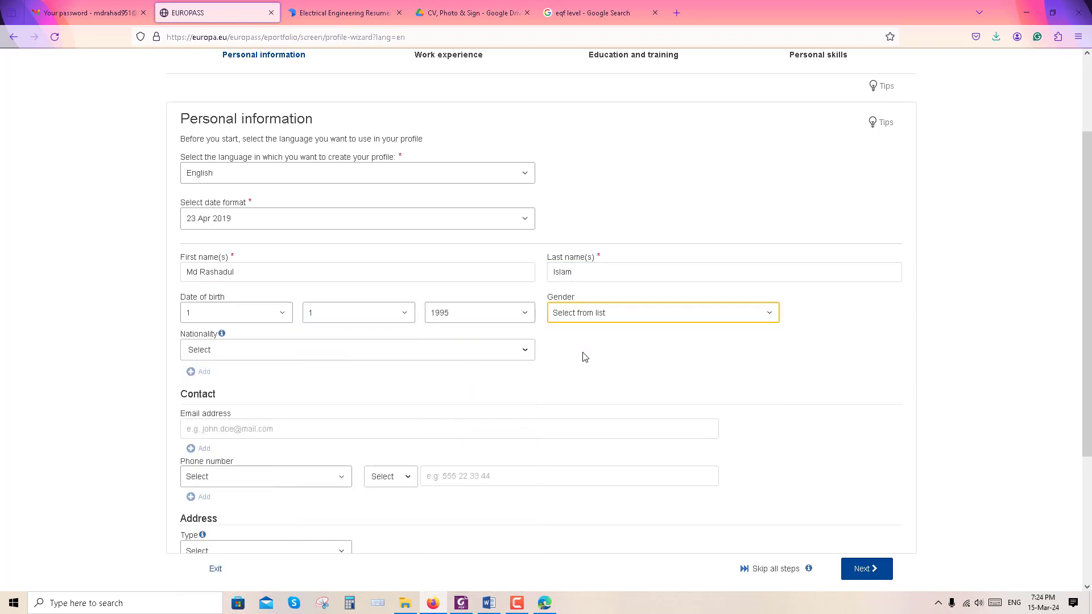
left_click(314, 353)
type("bang")
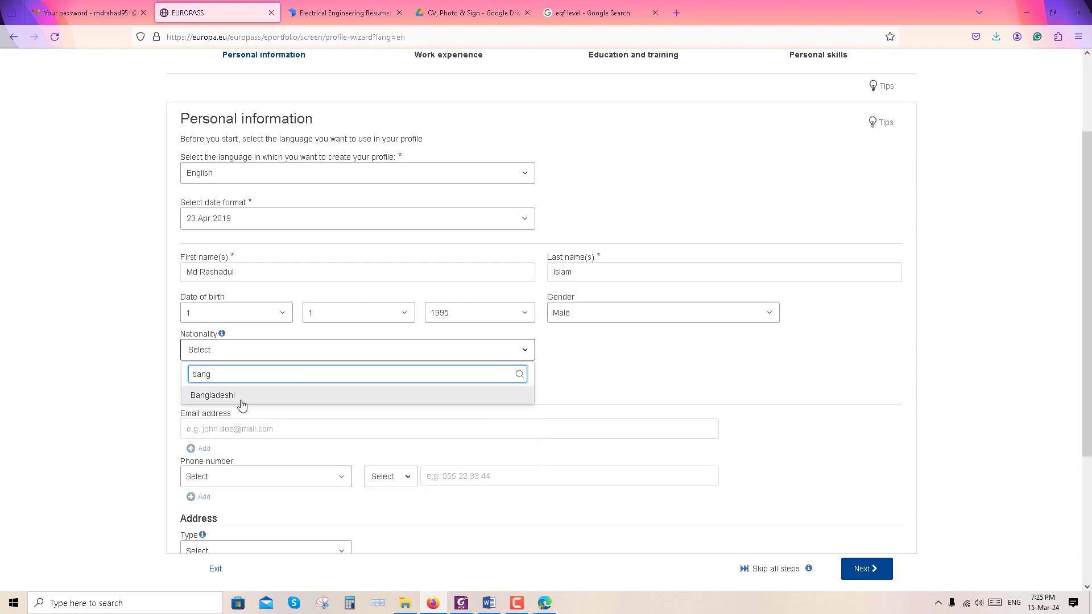
left_click(238, 400)
scroll(573, 384, "down", 2)
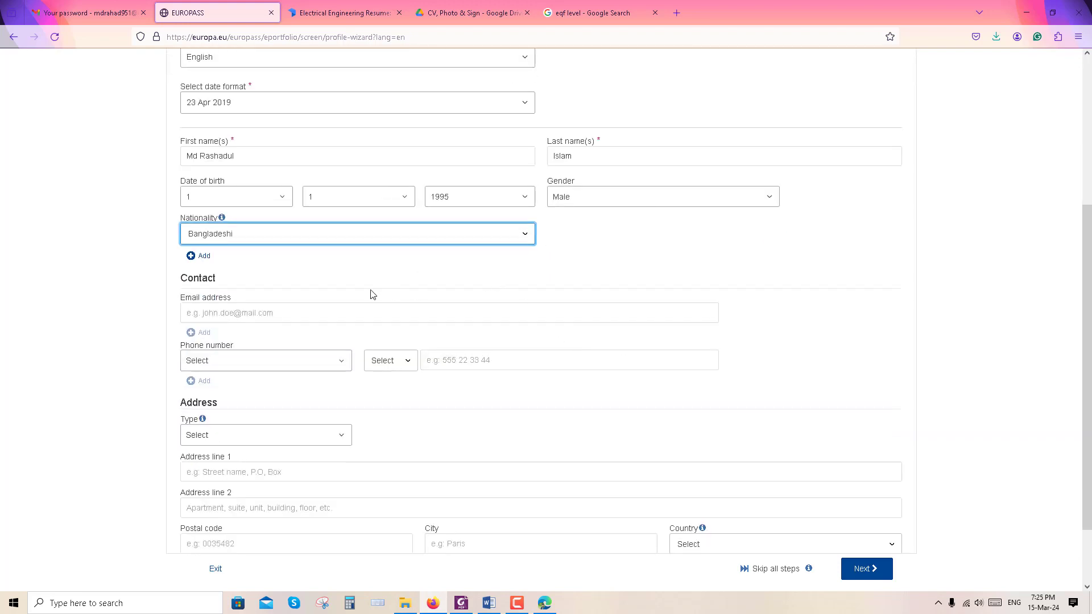
Enter the e-mail address and add a Mobile phone number
left_click(281, 314)
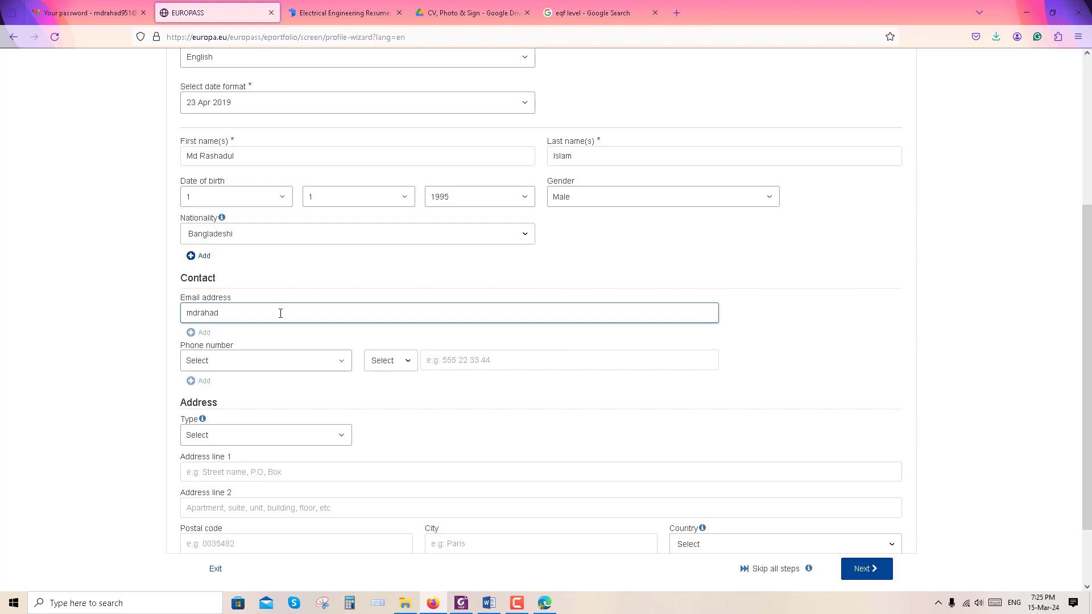
left_click(333, 364)
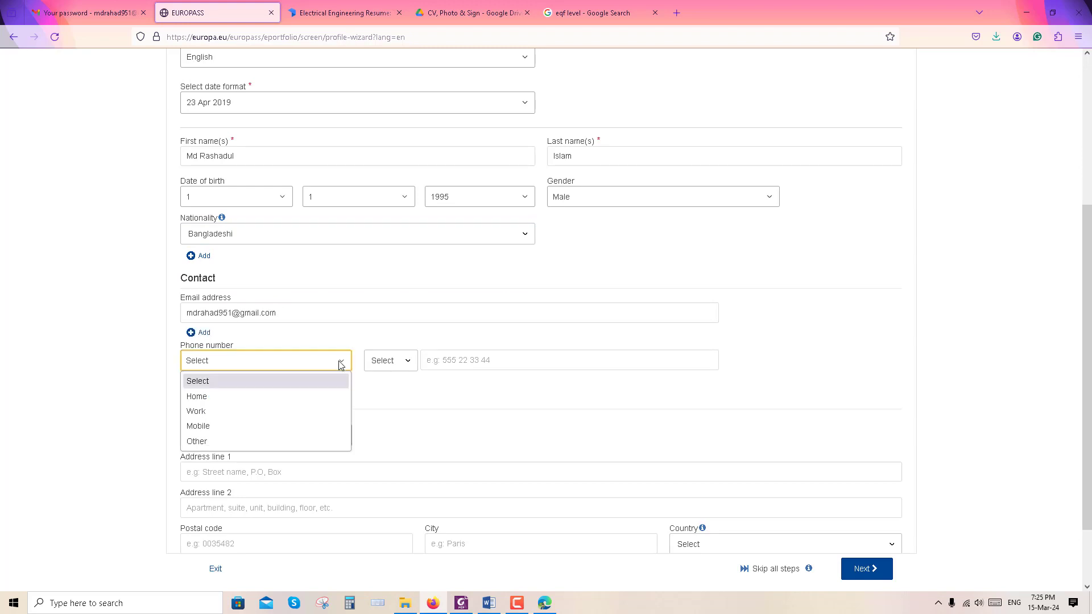
left_click(221, 425)
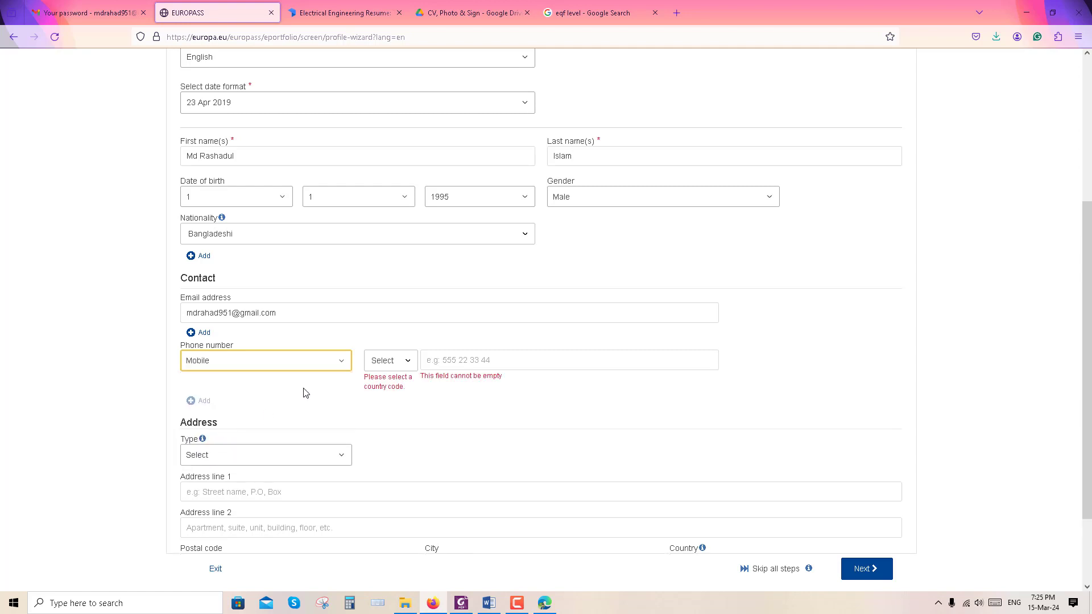
left_click(494, 362)
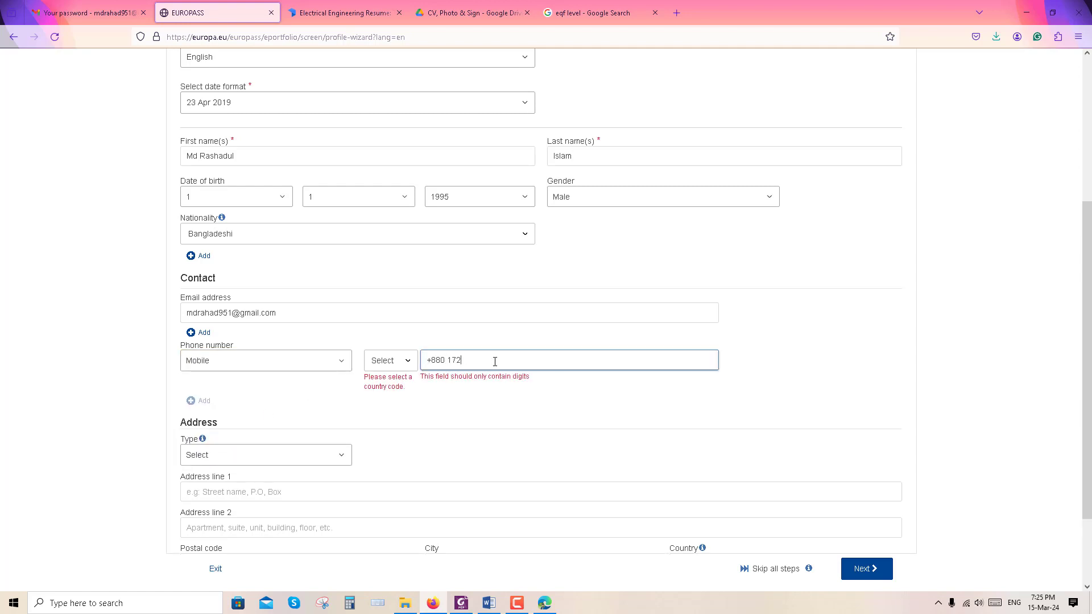
Add a Home address: Uttara, postal code, city Dhaka, country Bangladesh
scroll(352, 404, "down", 2)
left_click(343, 354)
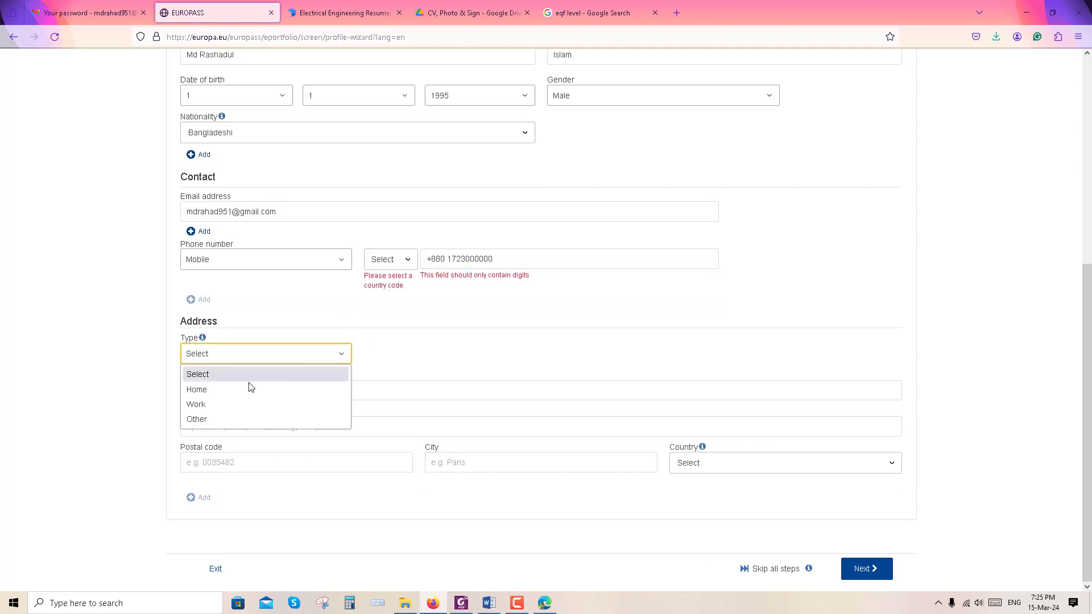
left_click(213, 391)
left_click(376, 391)
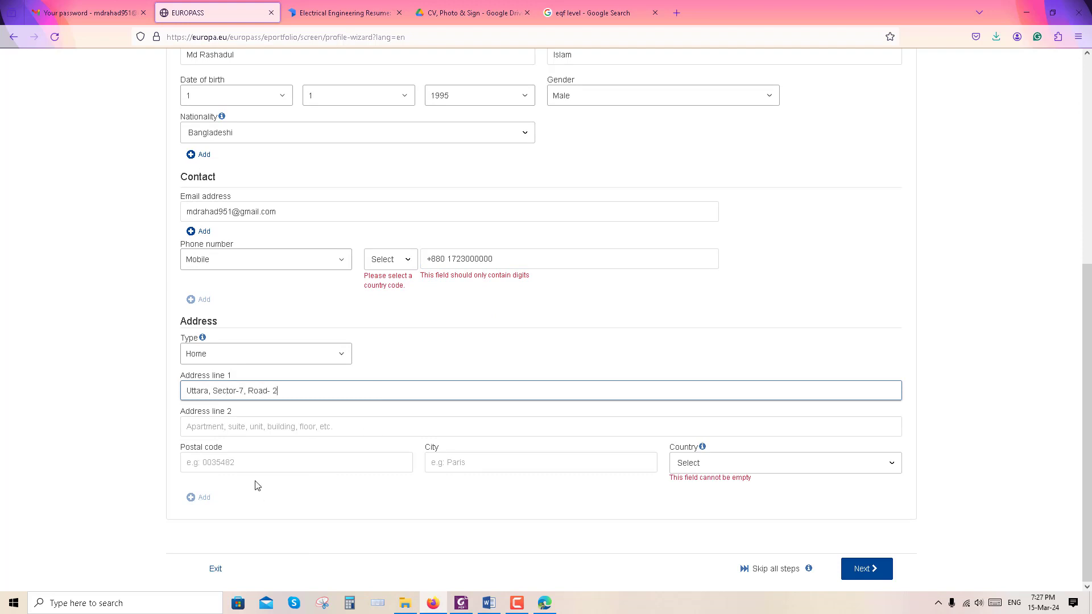
left_click(248, 462)
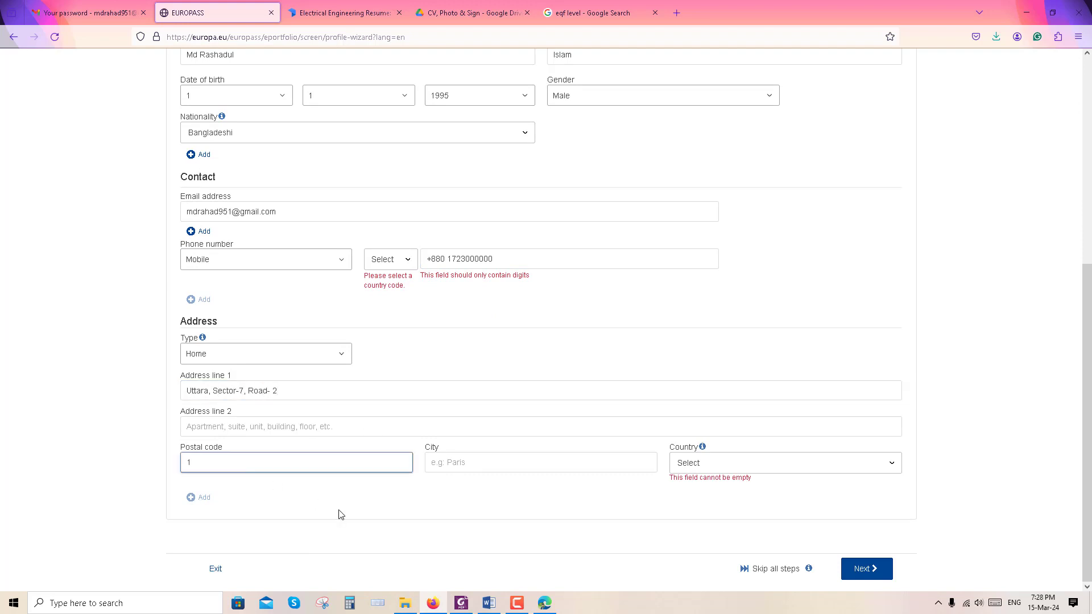
left_click(488, 462)
type("Dhaka")
left_click(797, 462)
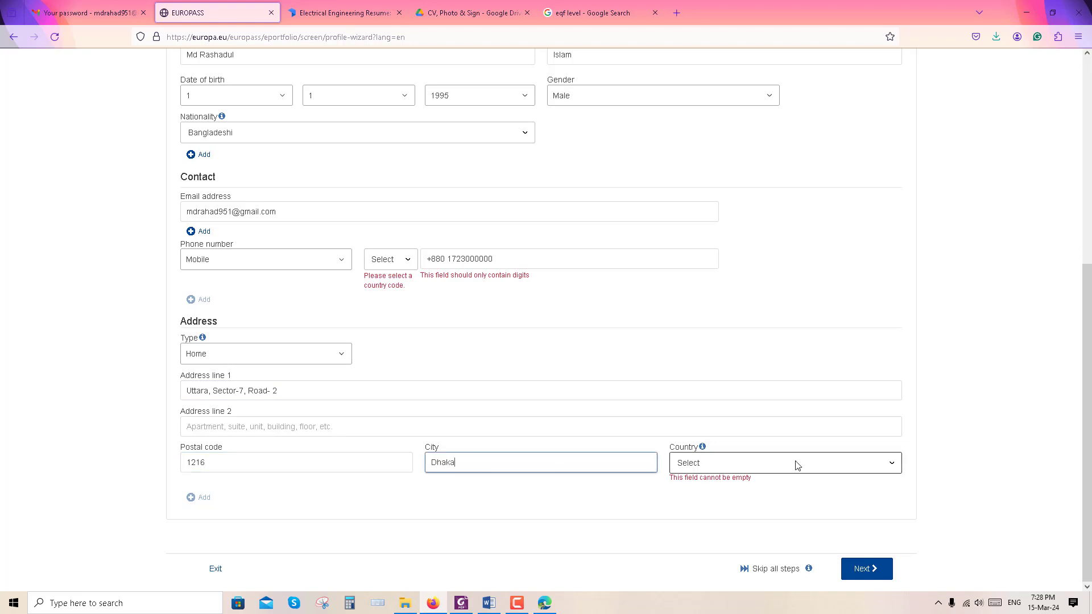
type("bangl")
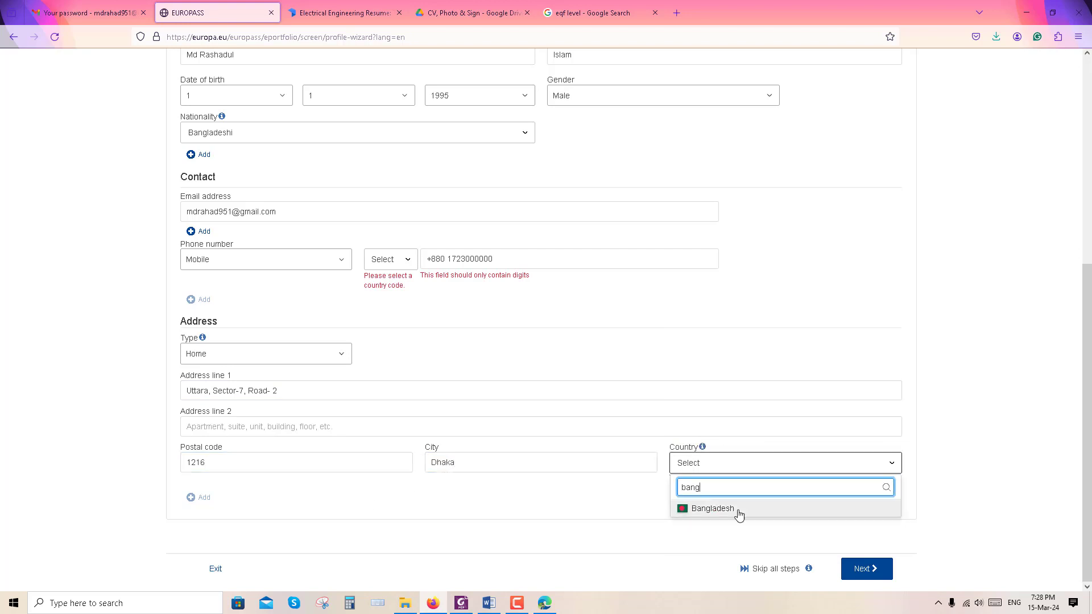
left_click(738, 511)
Set the phone country code to Bangladesh +880 and remove the duplicate prefix from the number
scroll(569, 427, "up", 2)
left_click(408, 335)
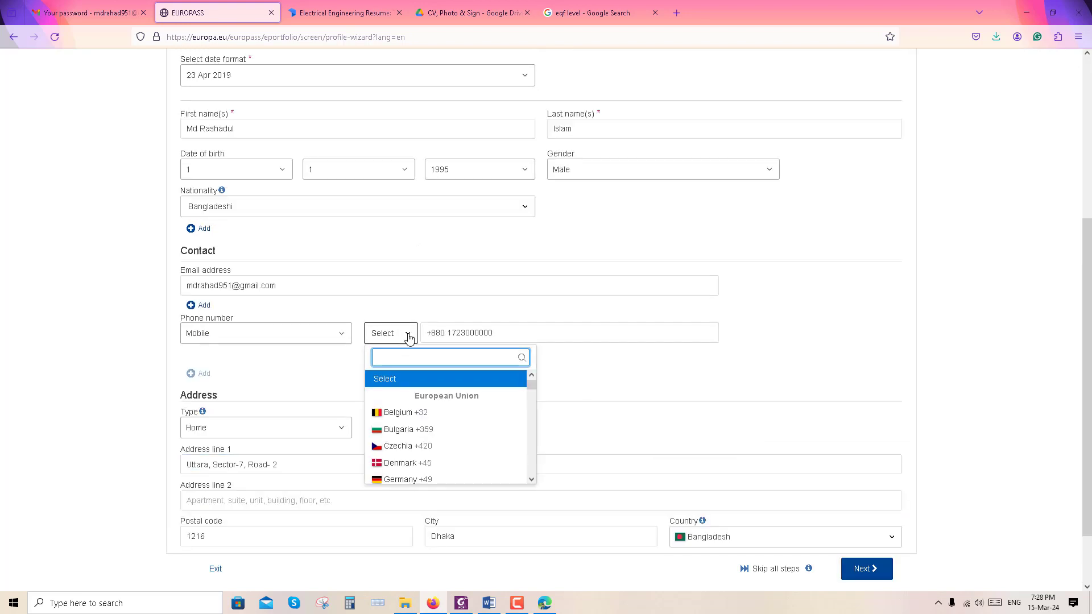
type("ban")
left_click(437, 395)
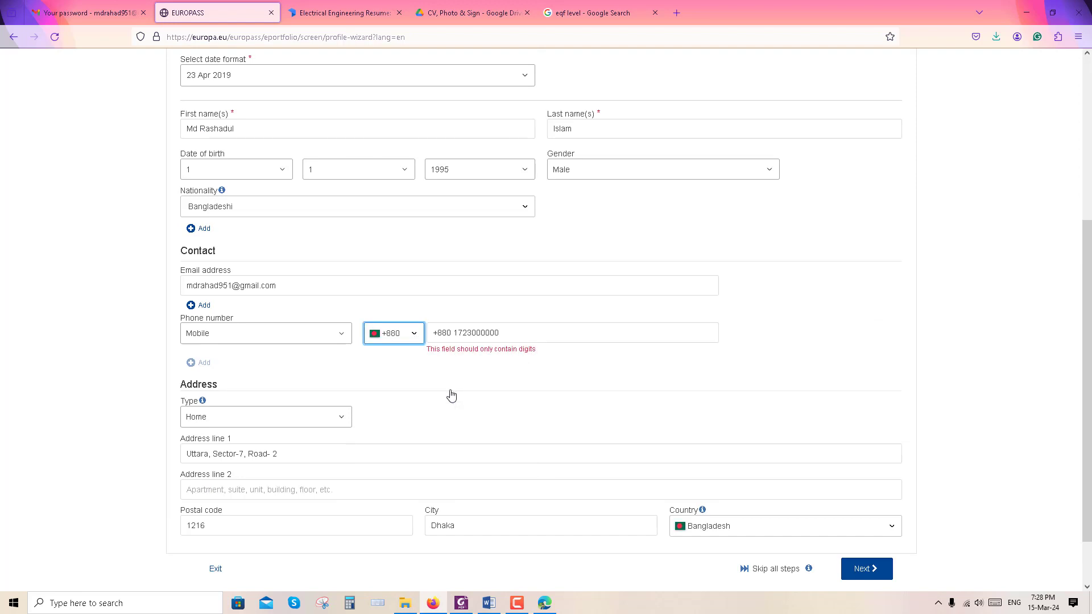
left_click(454, 333)
key("BackSpace")
key("BackSpace")
key("BackSpace")
key("BackSpace")
key("BackSpace")
scroll(772, 518, "down", 2)
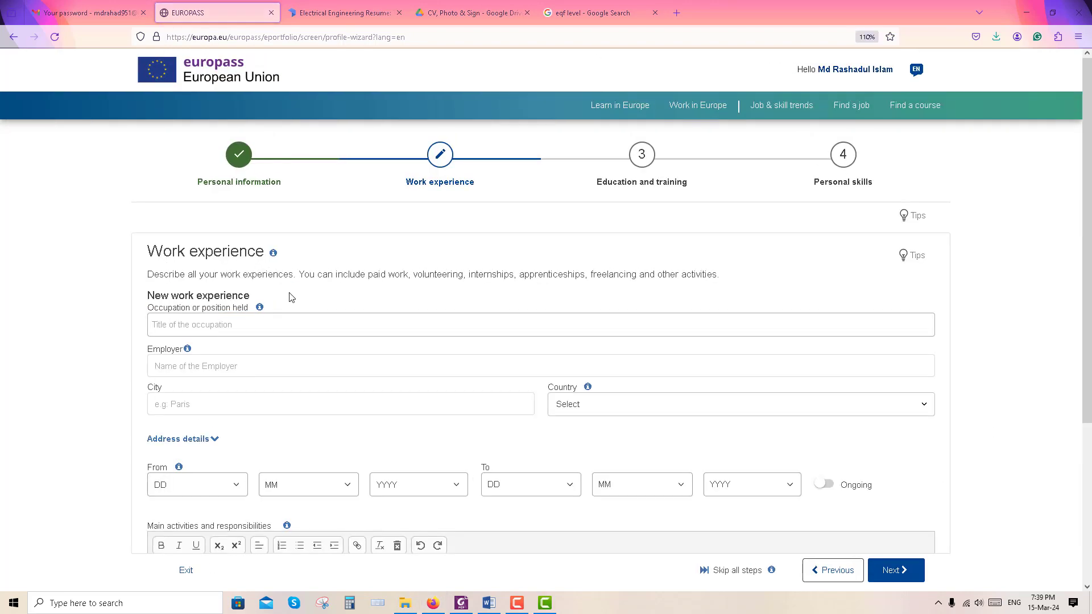
Enter occupation Senior Electrical Engineer at Reverie Power and Automation Engineering Ltd., Dhaka, Bangladesh
type("Senior El")
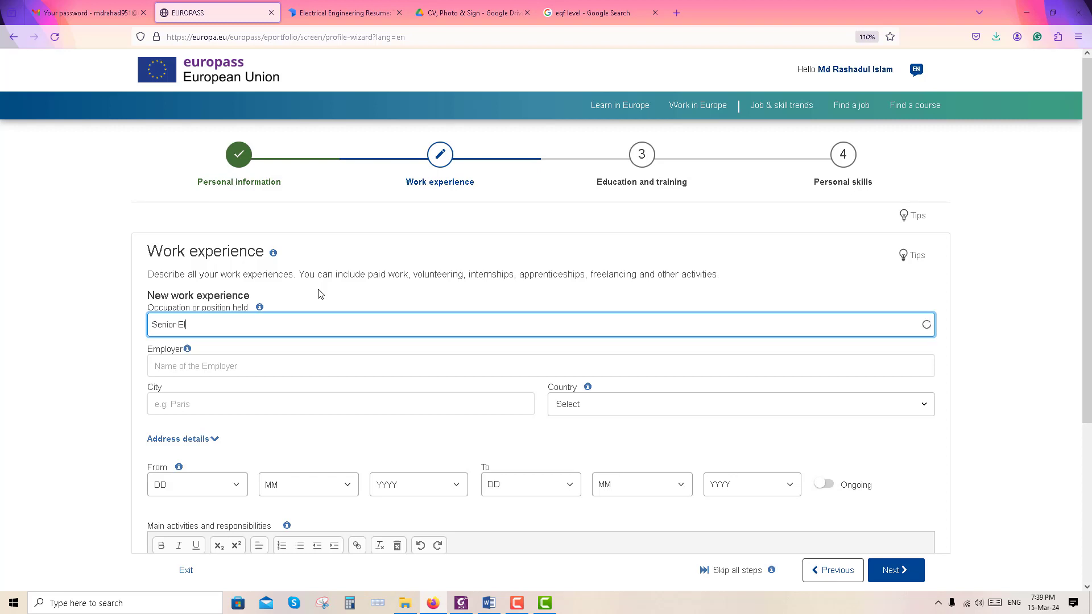
type("ectrical Engineer")
left_click(219, 374)
type("Reverie Powe")
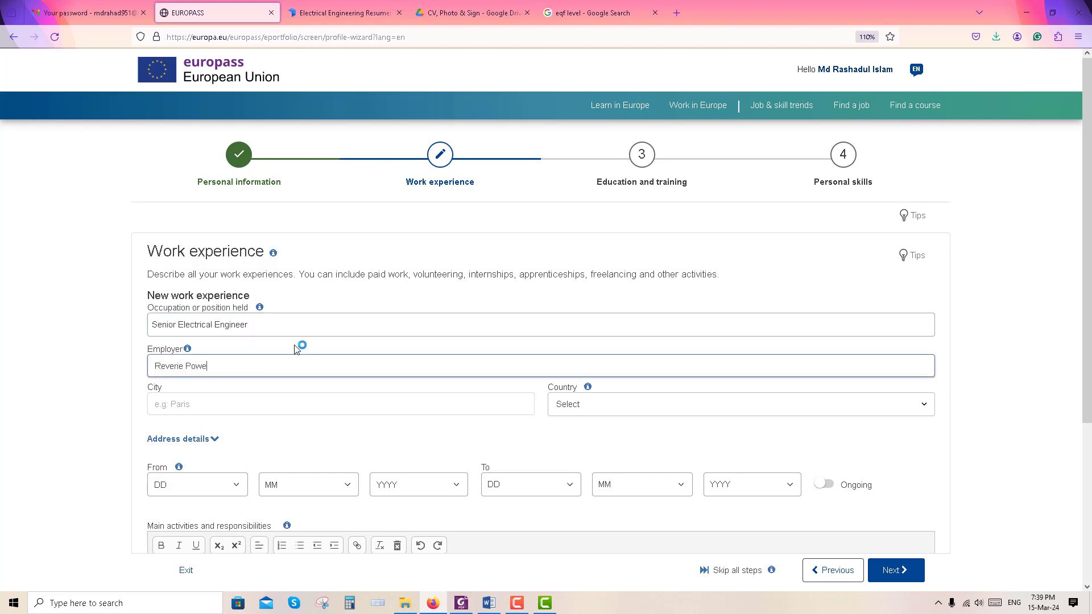
type("r and Automation Engineering Ltd.")
left_click(297, 404)
type("Dhaka")
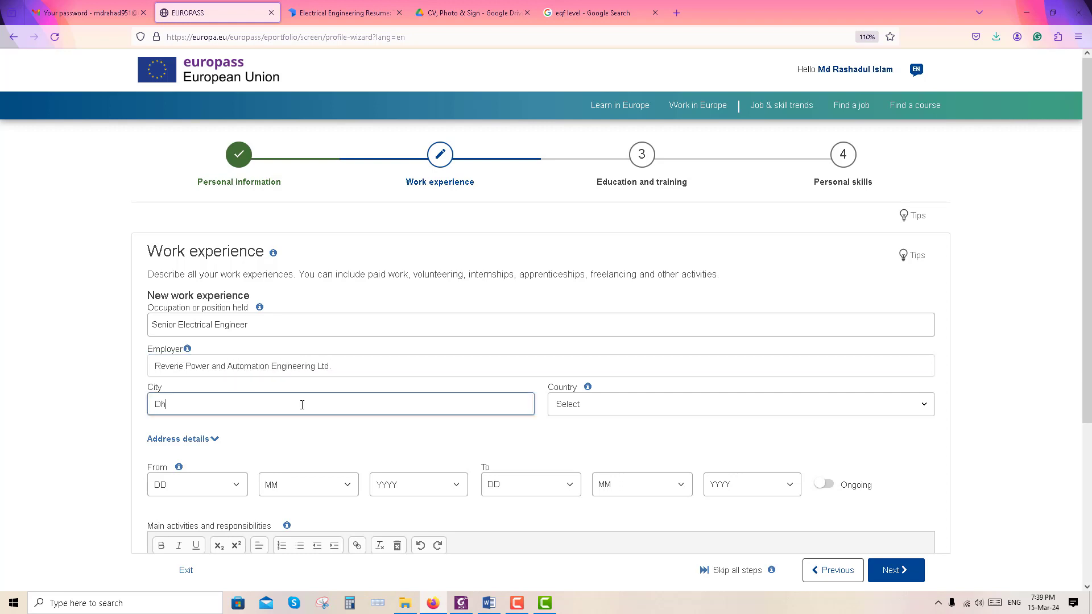
left_click(609, 405)
type("ban")
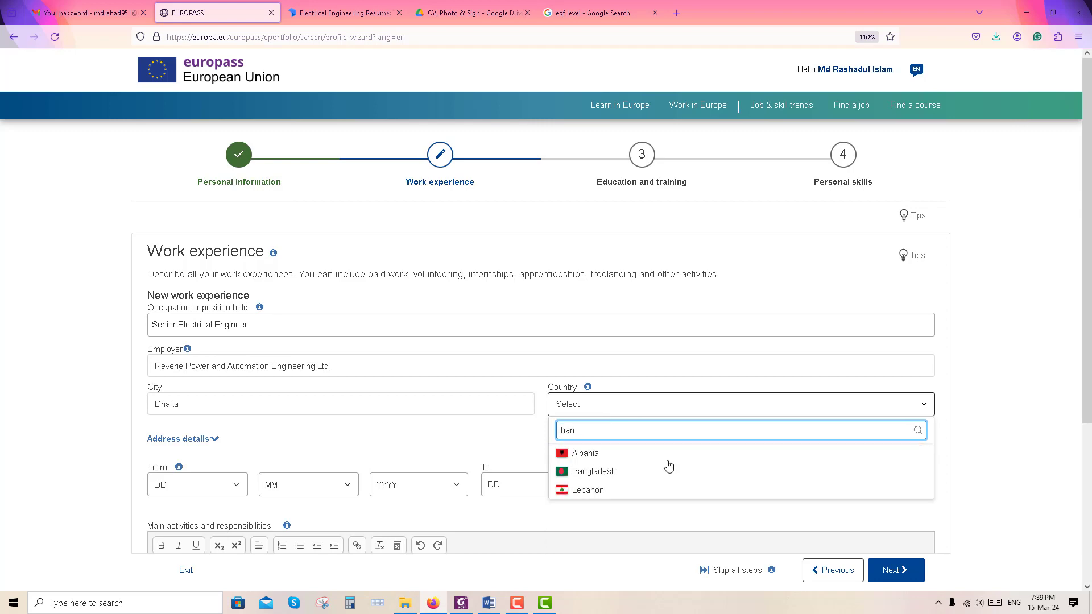
left_click(594, 471)
scroll(446, 429, "down", 4)
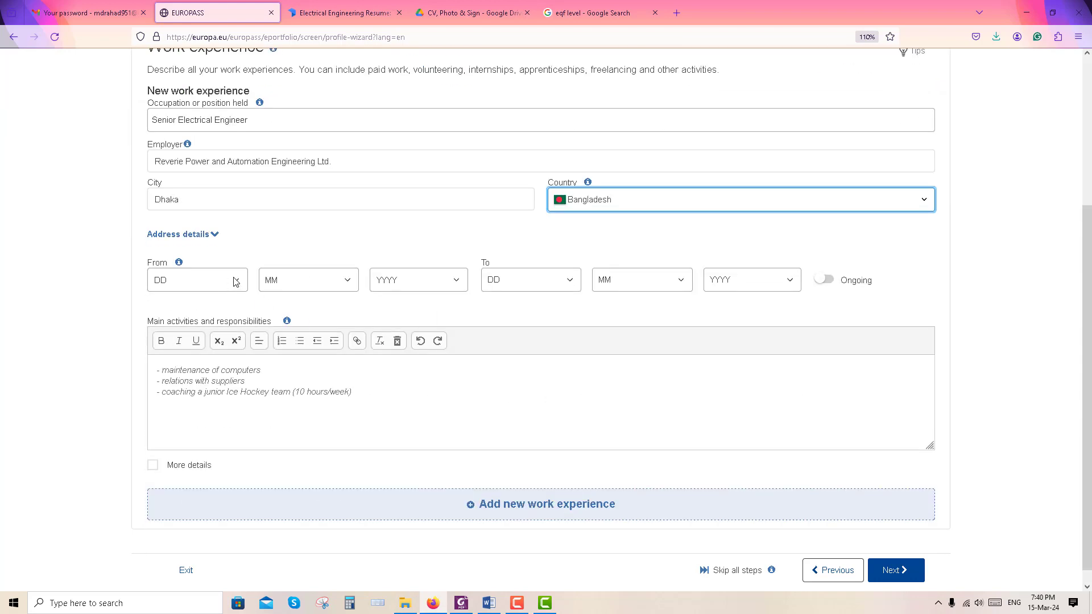
Set start date 1/1/2022, mark the job ongoing, paste the responsibilities, and continue to Education
left_click(229, 281)
left_click(222, 318)
left_click(307, 279)
left_click(278, 318)
left_click(429, 284)
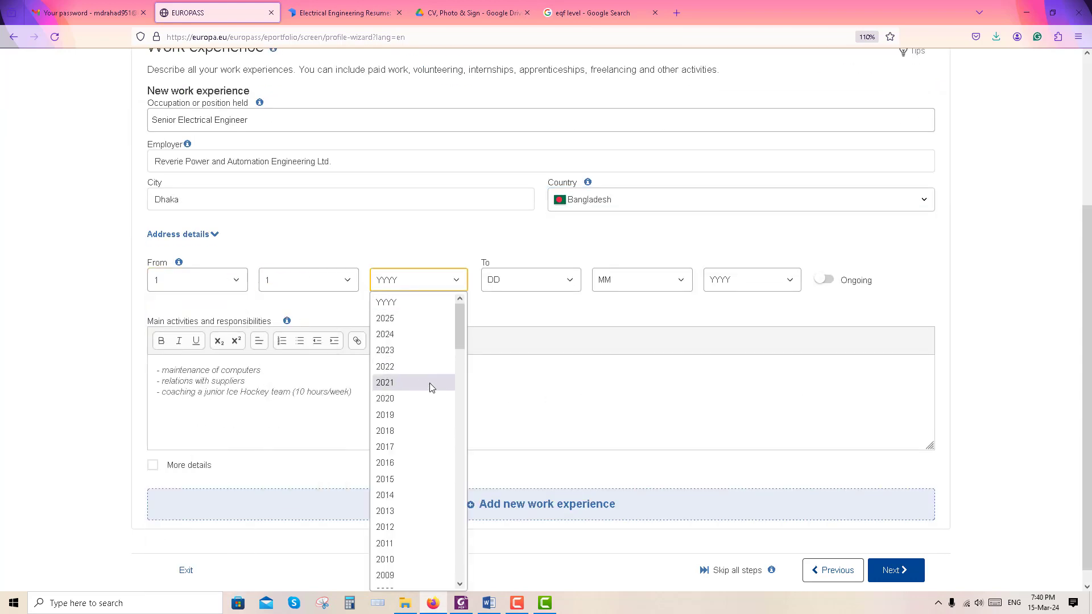
left_click(409, 366)
left_click(824, 279)
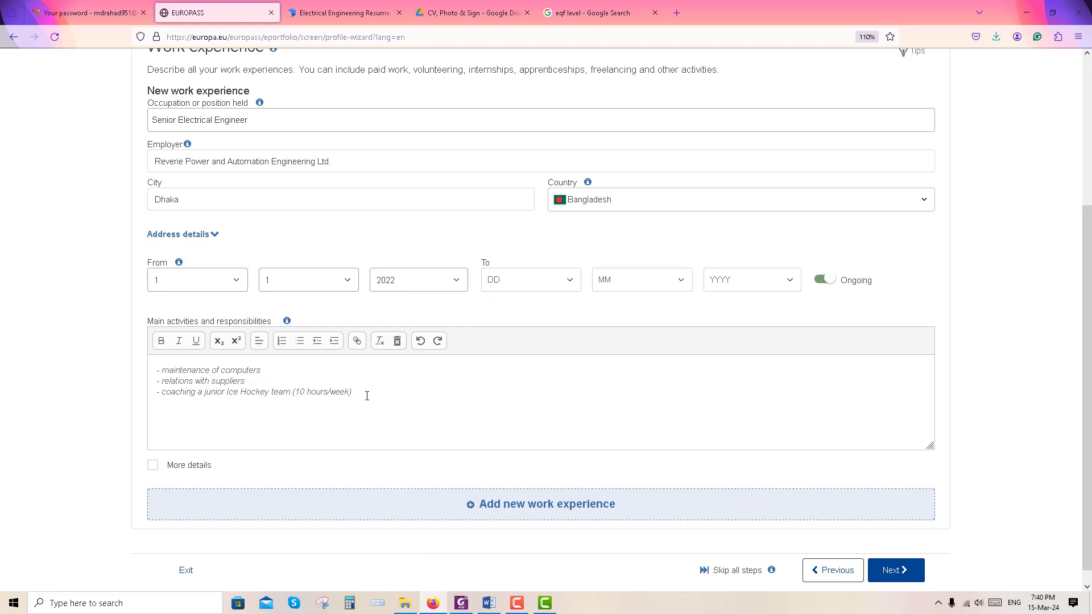
left_click_drag(367, 396, 139, 367)
type("Managed and executed electrical design and development projects. Implemented strategies that reduce system downtime by 15%. Led a team of junior engineers and provided training and mentoring. Performed electrical system troubleshooting and maintenance.")
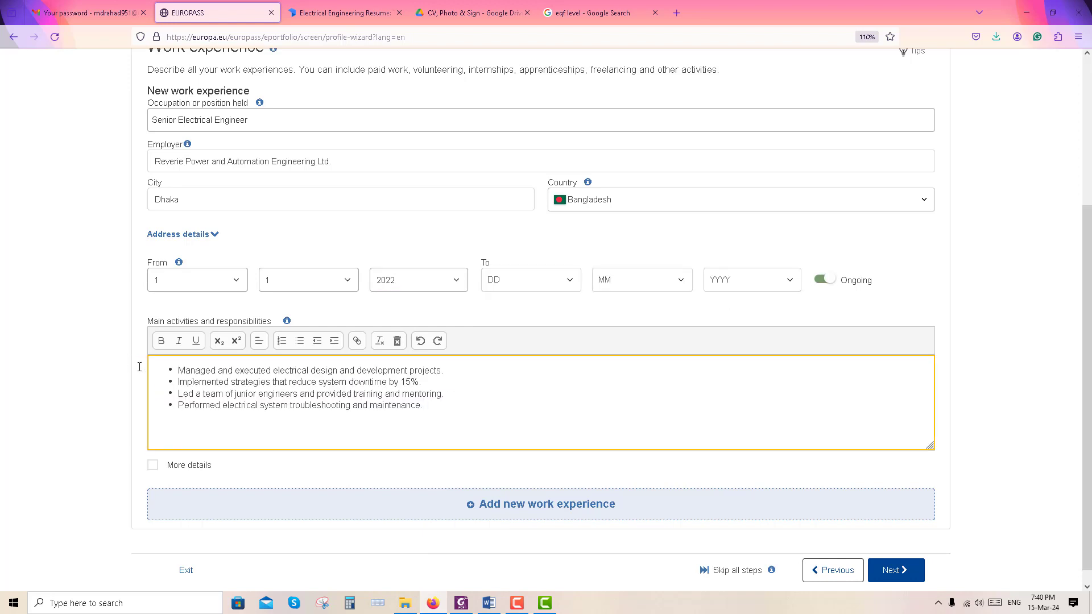
left_click(429, 405)
scroll(424, 425, "down", 1)
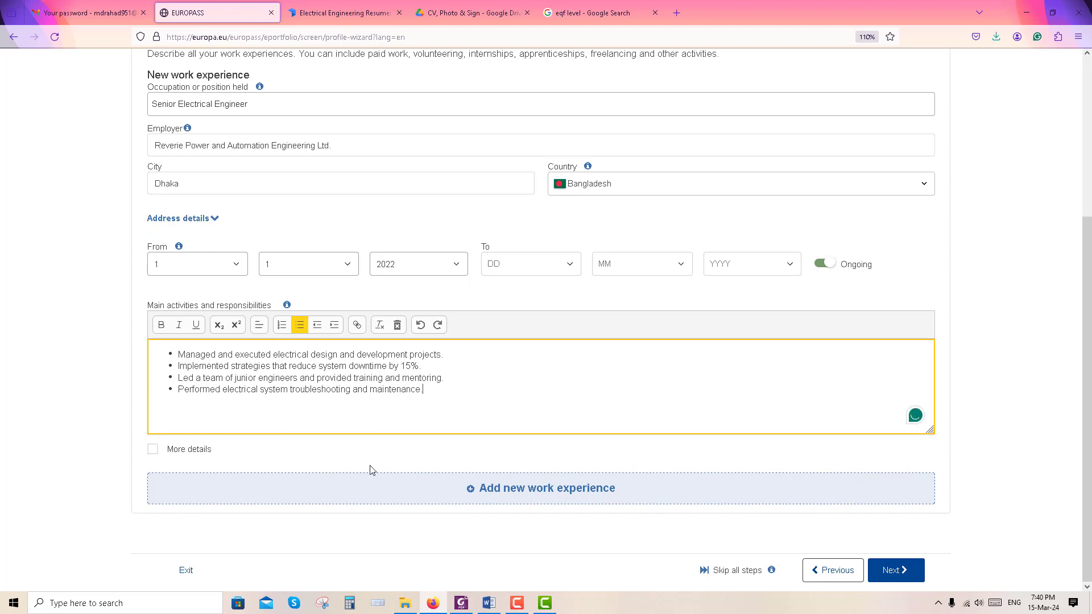
scroll(558, 448, "up", 4)
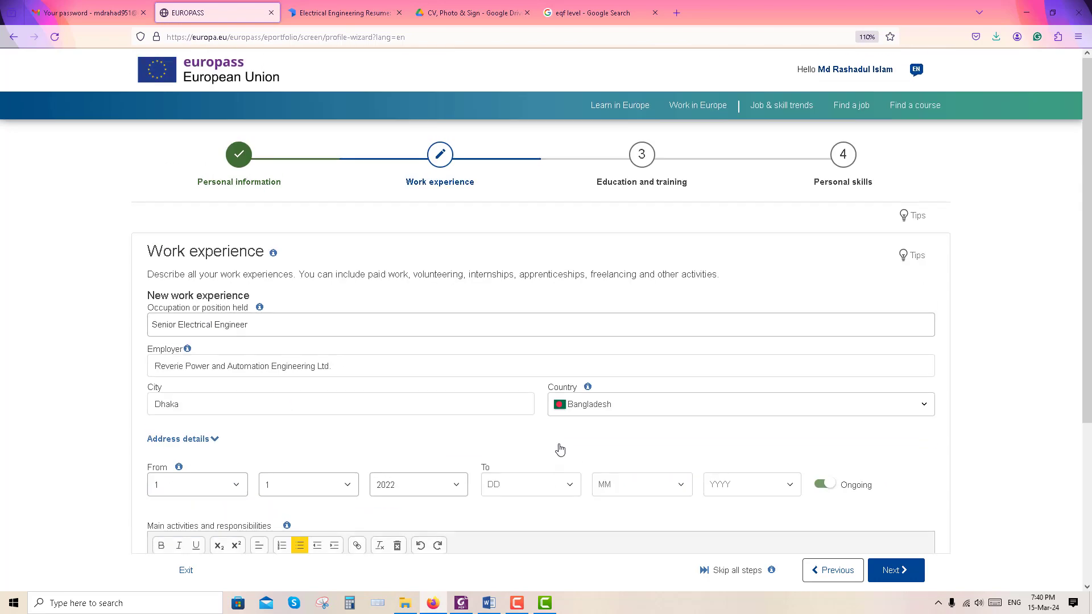
scroll(559, 446, "down", 4)
left_click(894, 570)
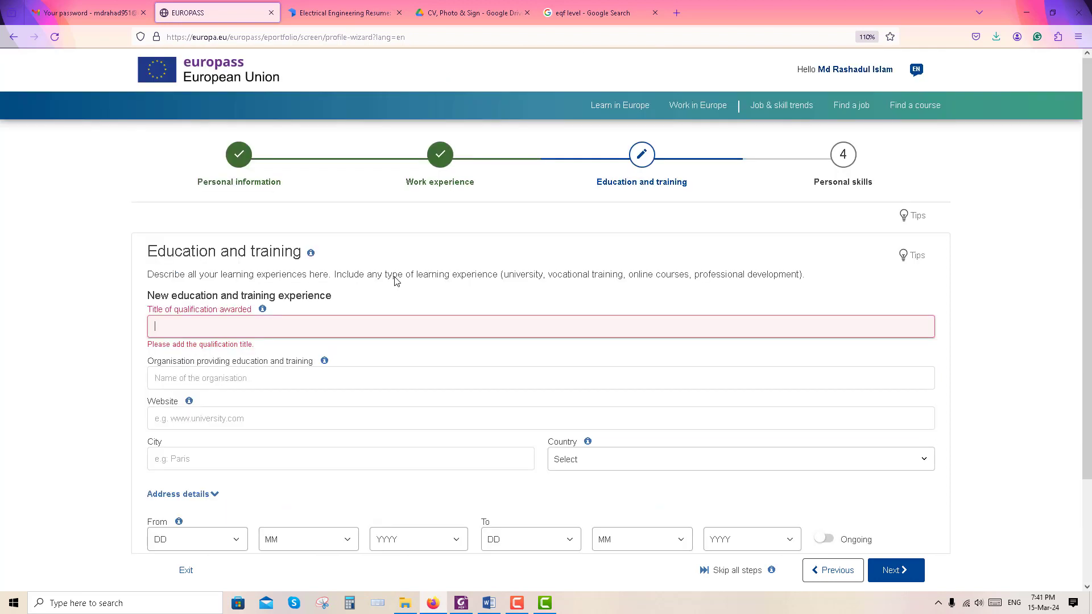
Enter Industrial Training at organisation DESCO, city Dhaka, country Bangladesh
type("Industrial Training")
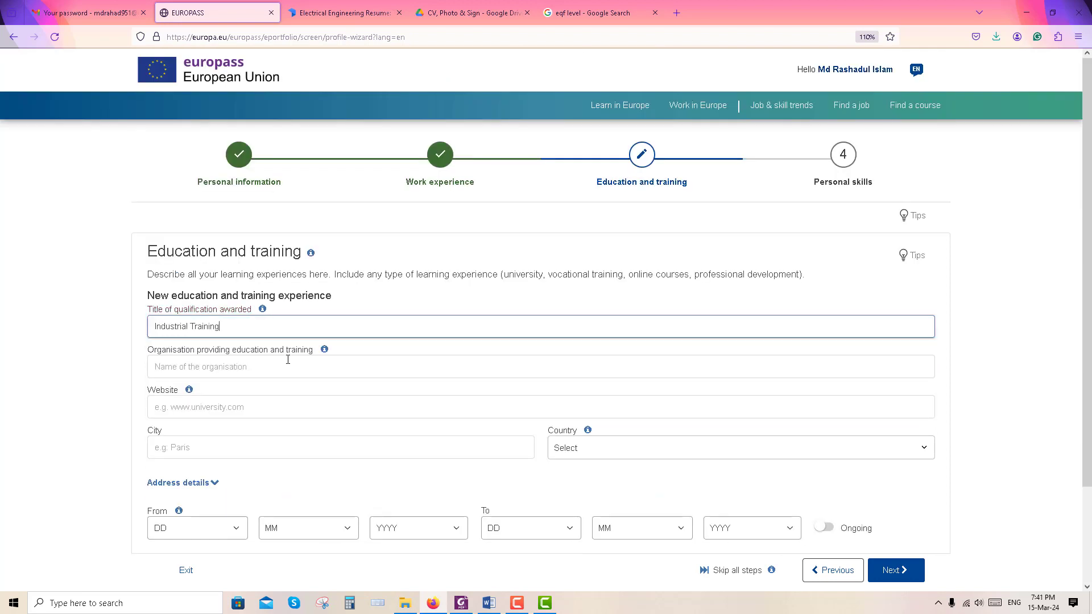
left_click(288, 361)
type("DESCO")
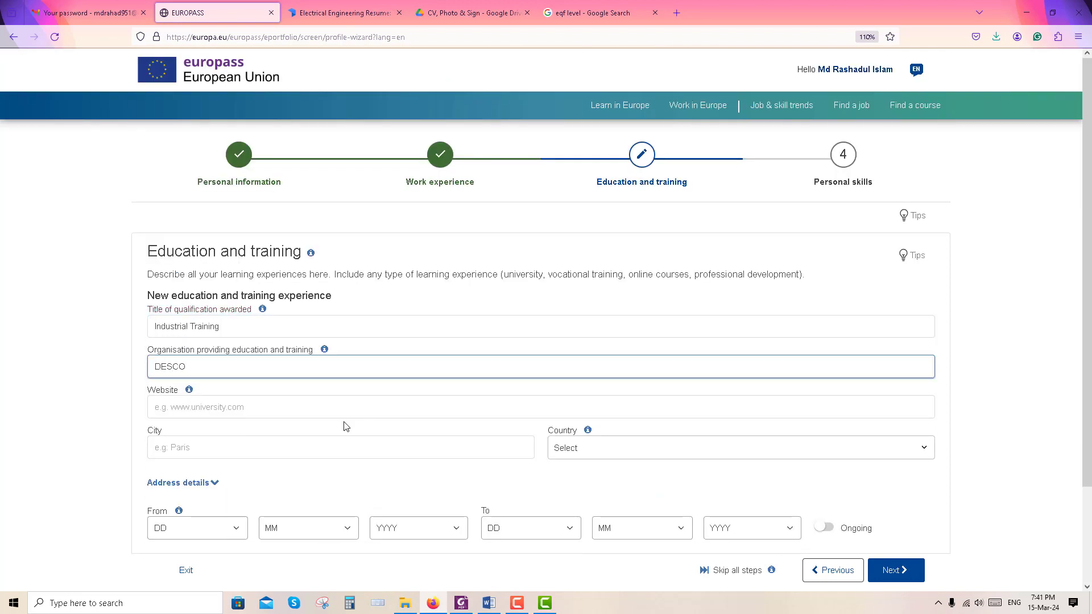
left_click(339, 450)
left_click(717, 450)
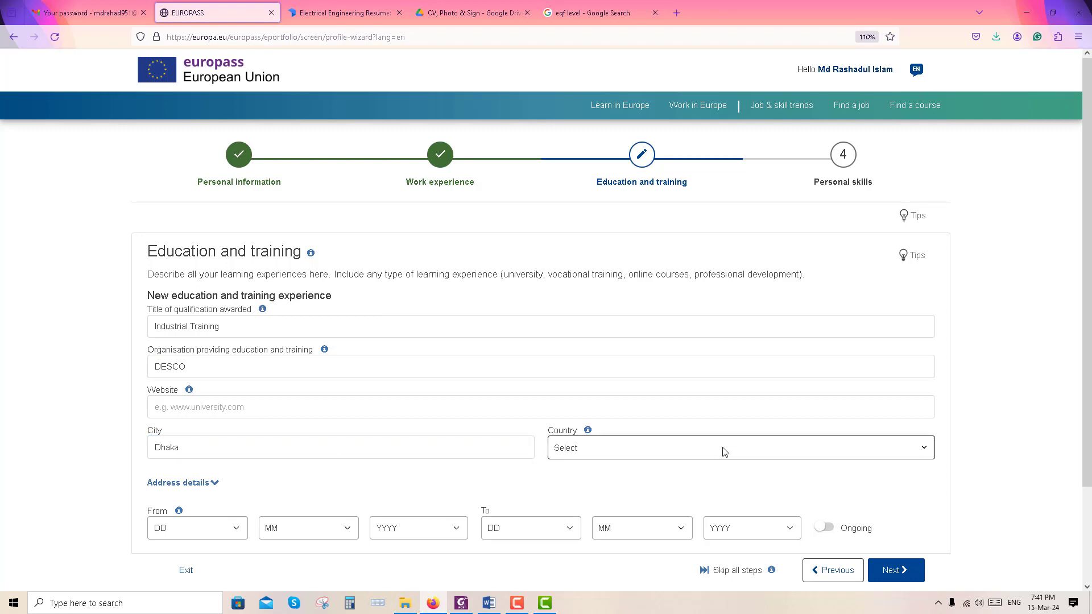
type("ban")
left_click(592, 519)
scroll(312, 410, "down", 2)
Set dates 1 Oct 2021 to 30 Dec 2021 and add a new education entry
left_click(238, 417)
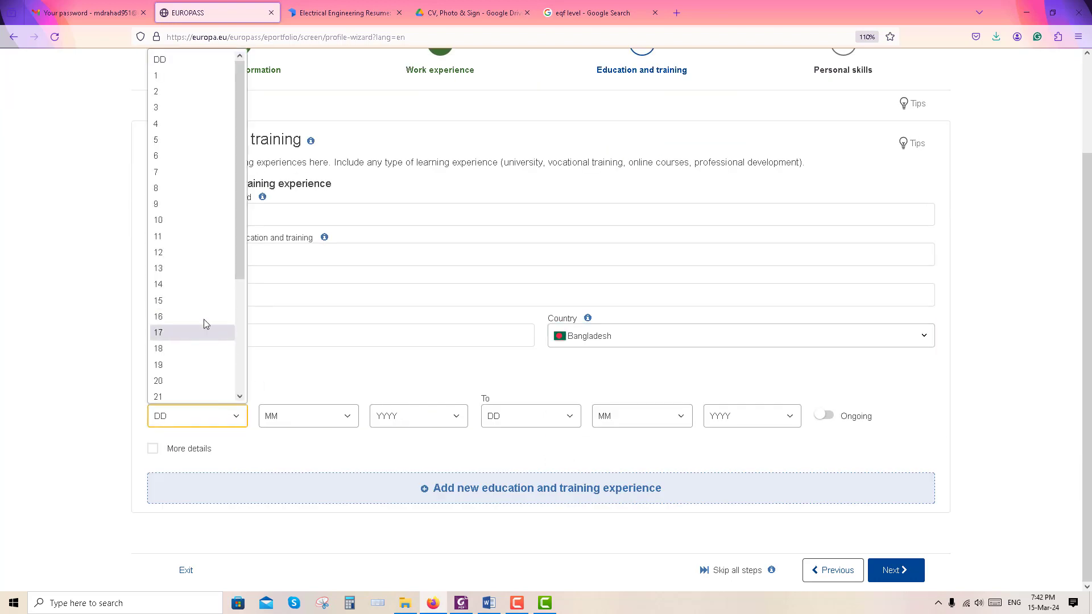
left_click(170, 78)
left_click(322, 415)
left_click(305, 369)
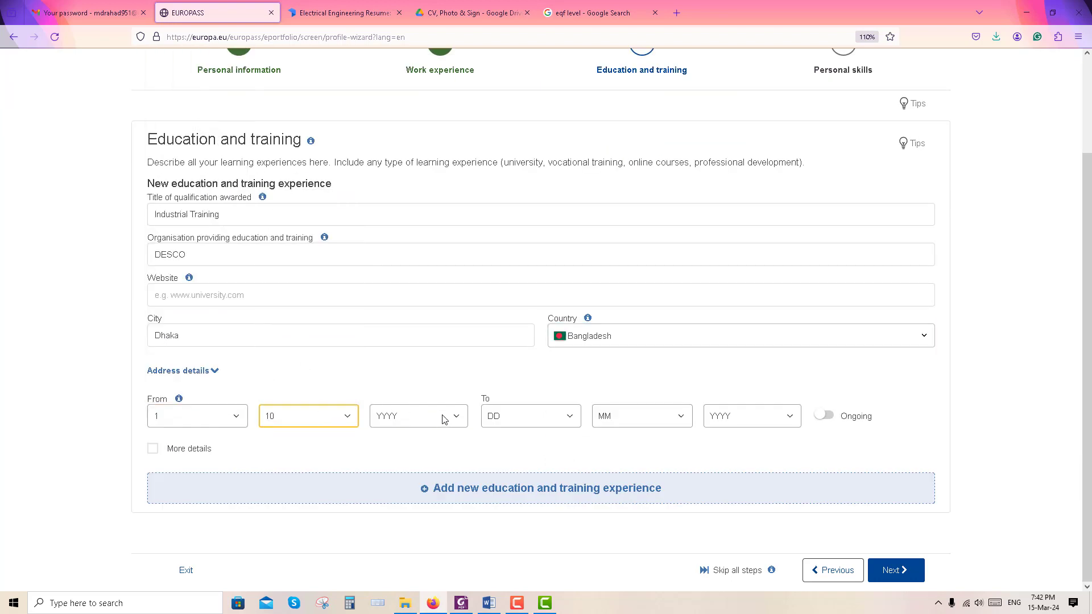
left_click(441, 418)
left_click(419, 199)
left_click(560, 420)
scroll(509, 281, "down", 5)
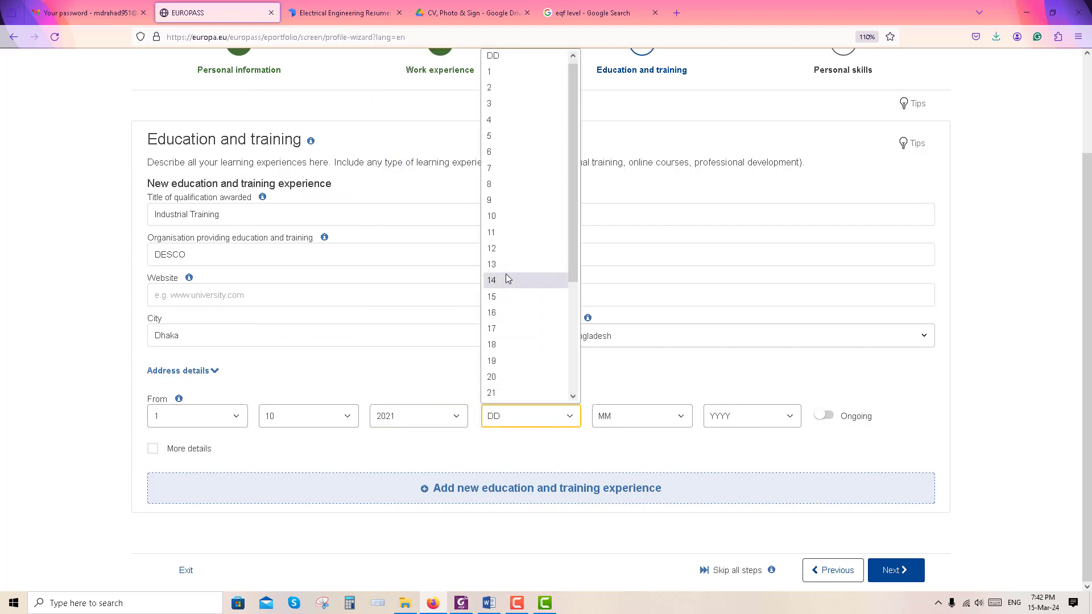
left_click(509, 381)
left_click(626, 416)
left_click(609, 377)
left_click(756, 416)
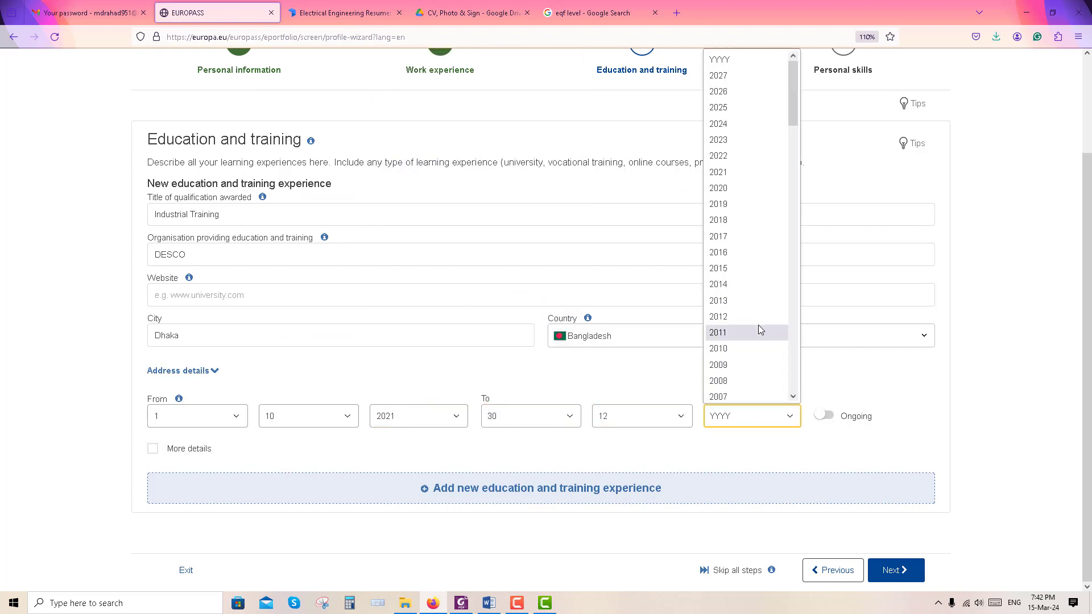
left_click(739, 168)
left_click(424, 492)
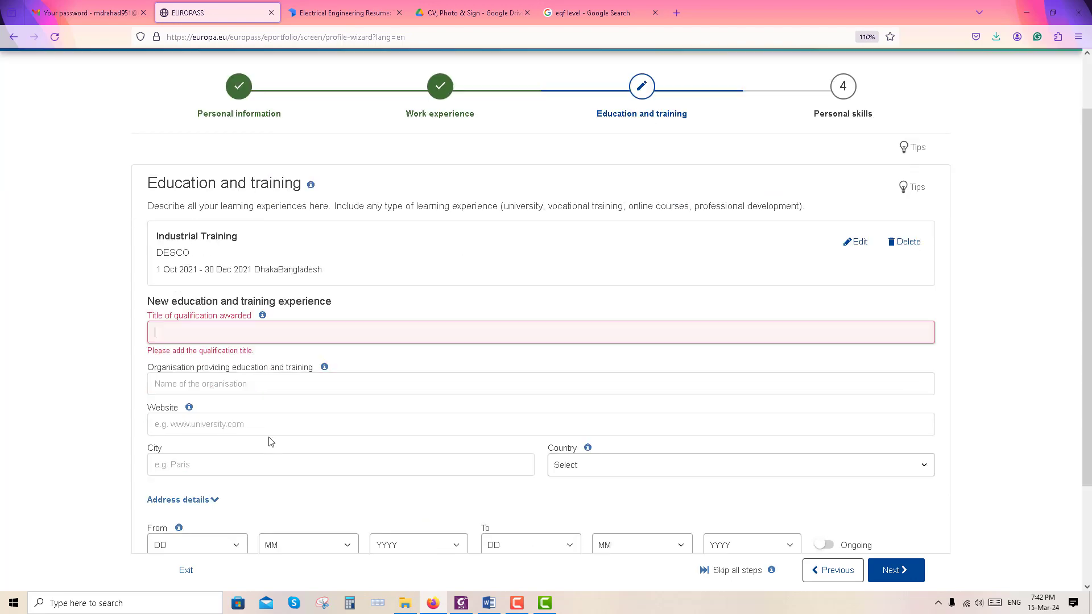
Enter the Bachelor of Science title, Ahsanullah University of Science and Technology, Dhaka, Bangladesh
type("B")
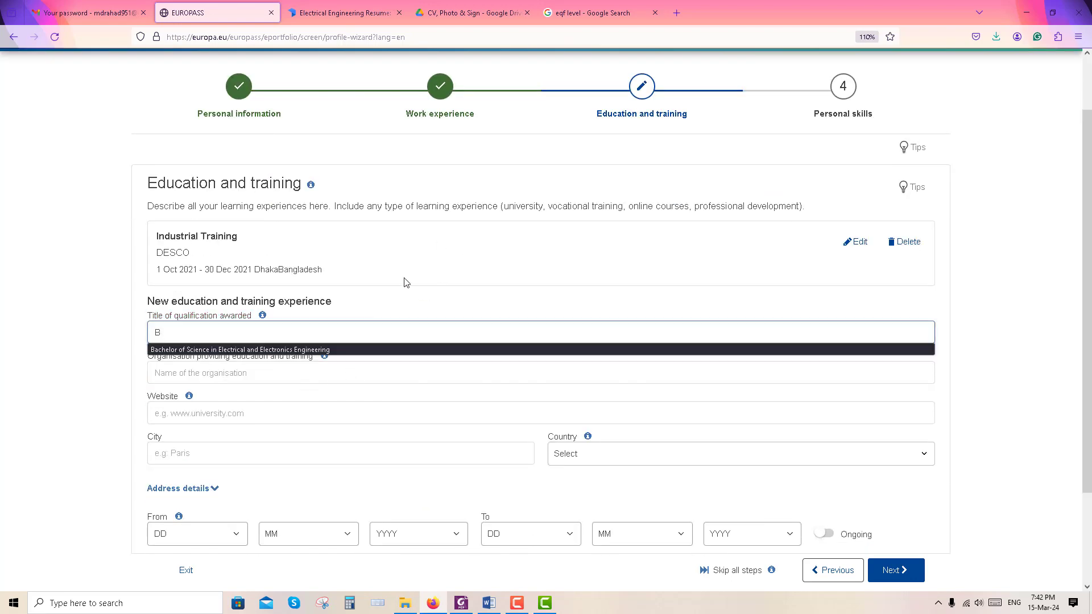
left_click(318, 349)
left_click(313, 364)
type("Ahsanu")
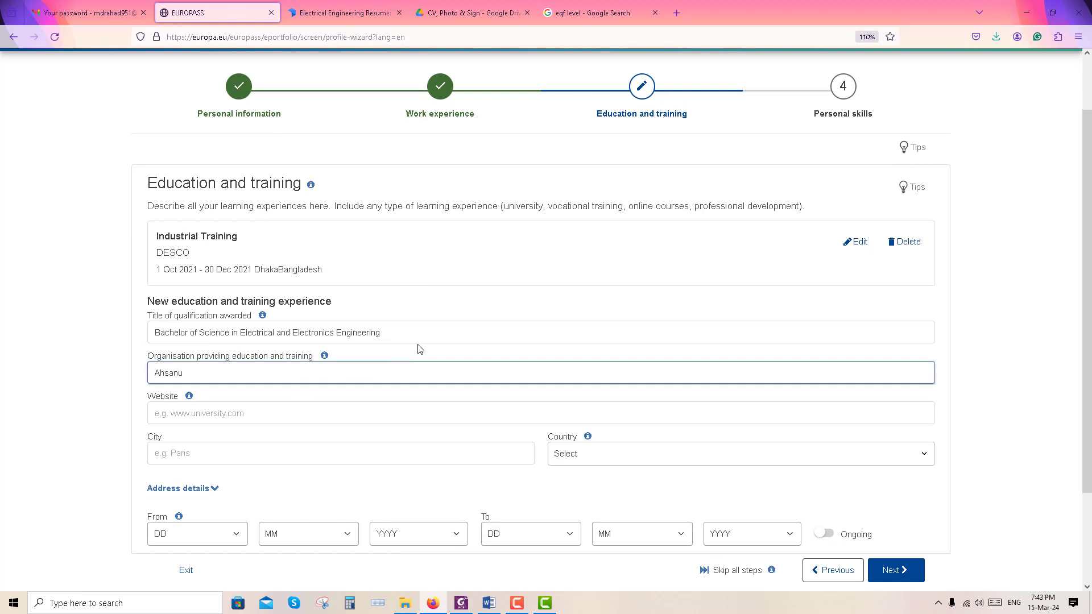
type("llah University of Sciem")
type("ce and Technology")
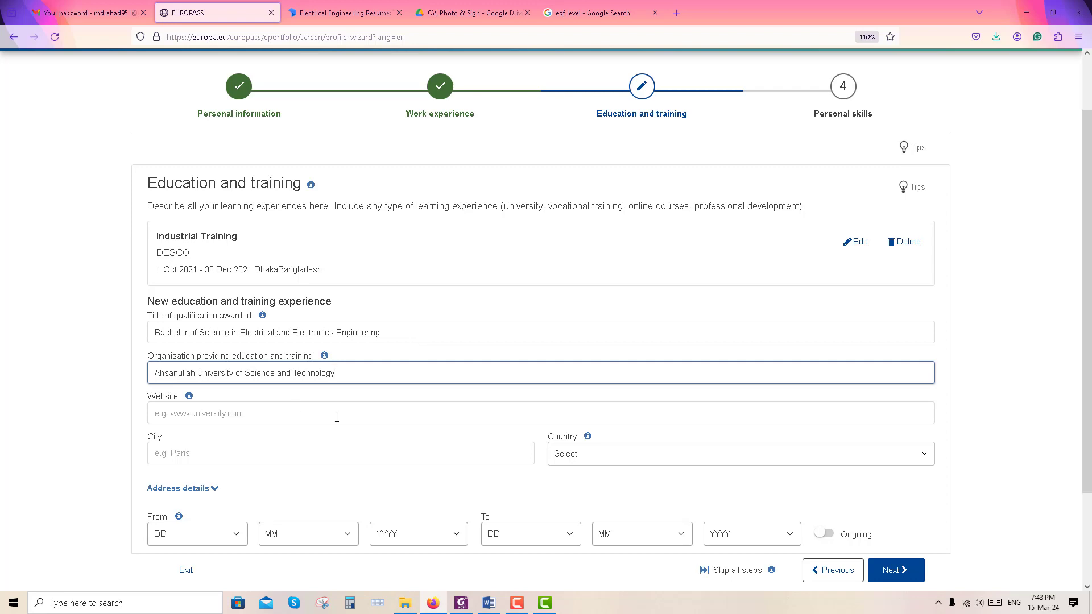
left_click(385, 459)
type("Dhaj")
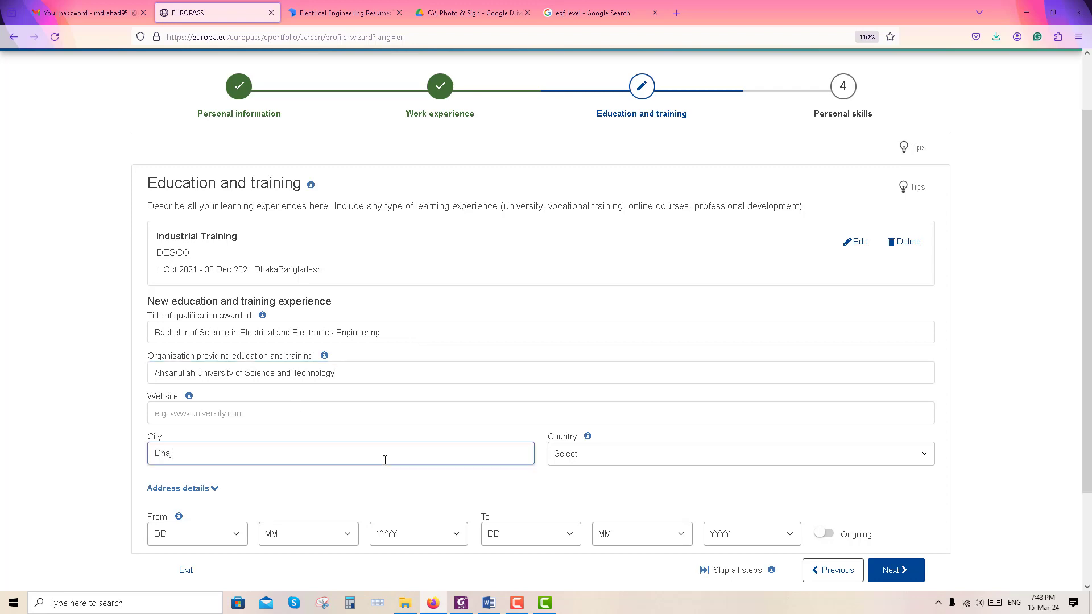
left_click(623, 463)
type("ban")
key("Return")
scroll(235, 419, "down", 2)
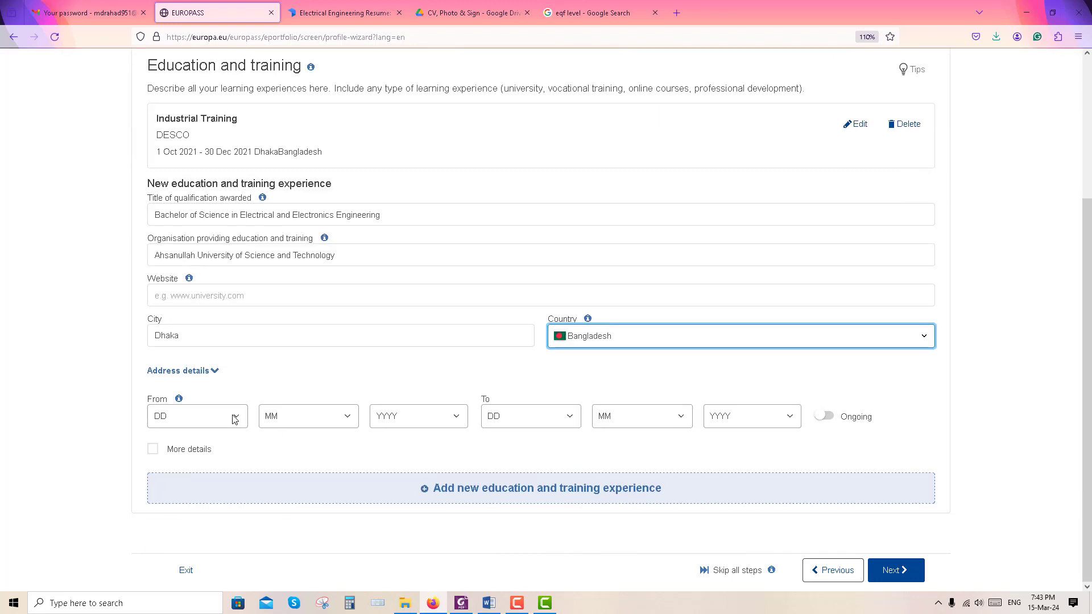
Set the education start date to 1/1/2018
left_click(235, 419)
type("1")
key("Return")
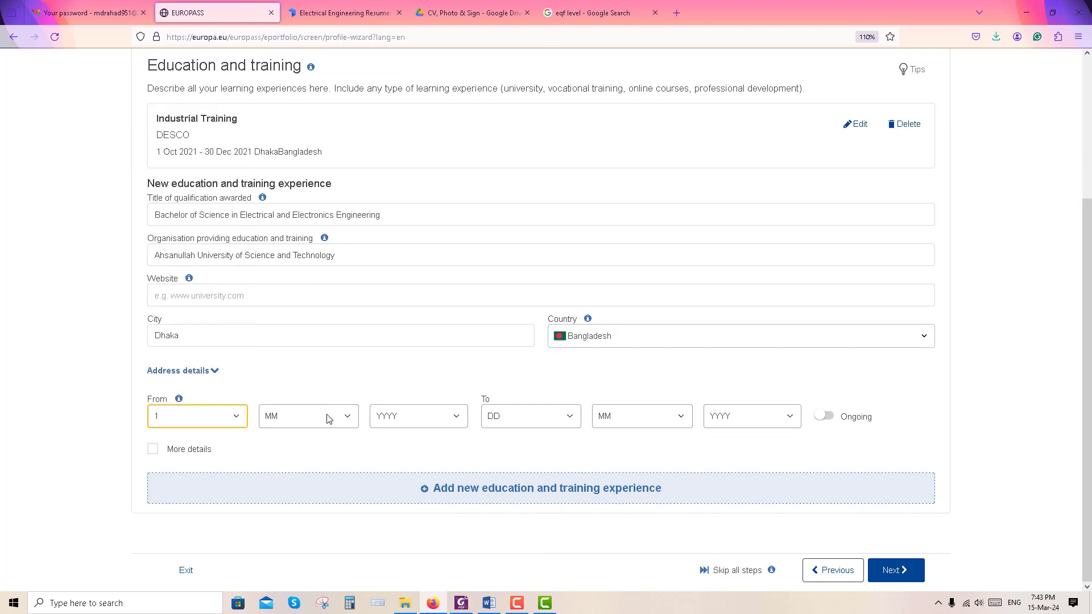
left_click(329, 418)
key("1")
key("Return")
left_click(448, 422)
type("2018")
key("Return")
Set the end date to 30/12/2021 and reveal the More details fields
left_click(532, 416)
scroll(516, 287, "down", 3)
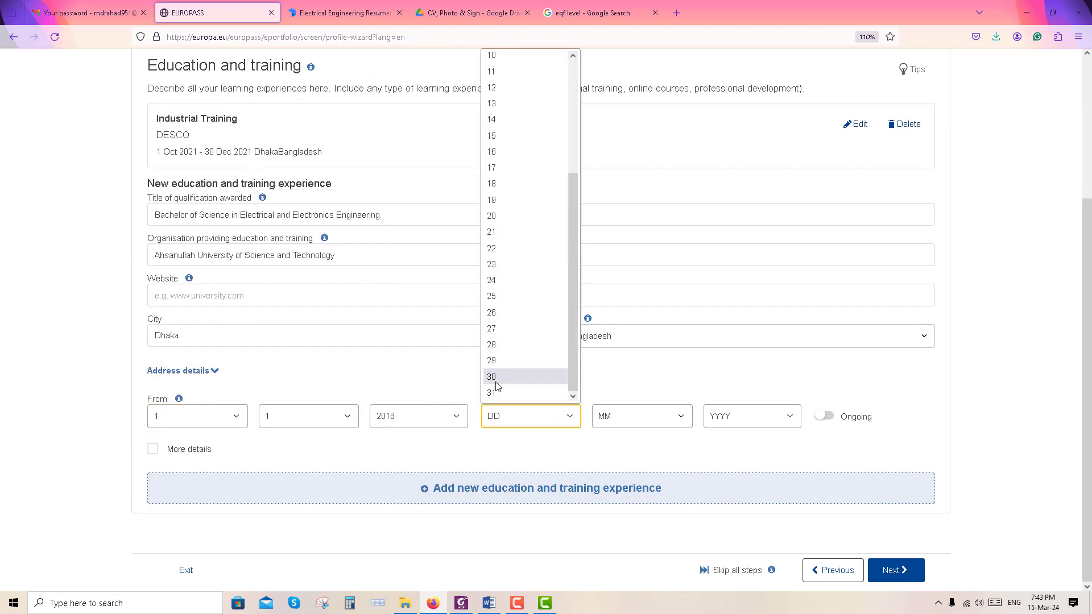
left_click(495, 372)
left_click(642, 416)
left_click(620, 394)
left_click(750, 415)
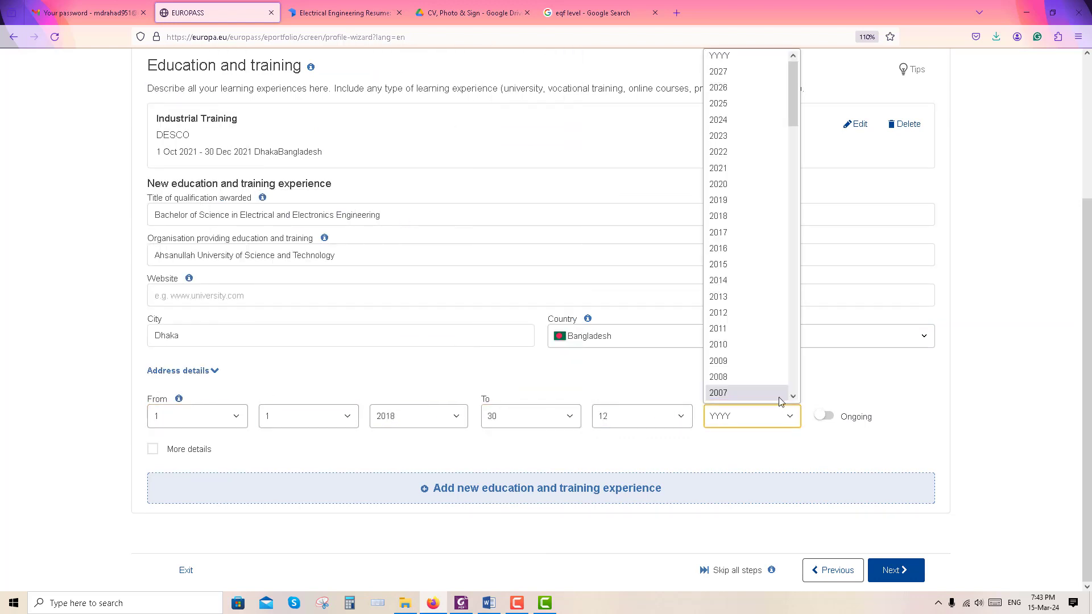
left_click(750, 167)
left_click(153, 449)
scroll(170, 398, "down", 3)
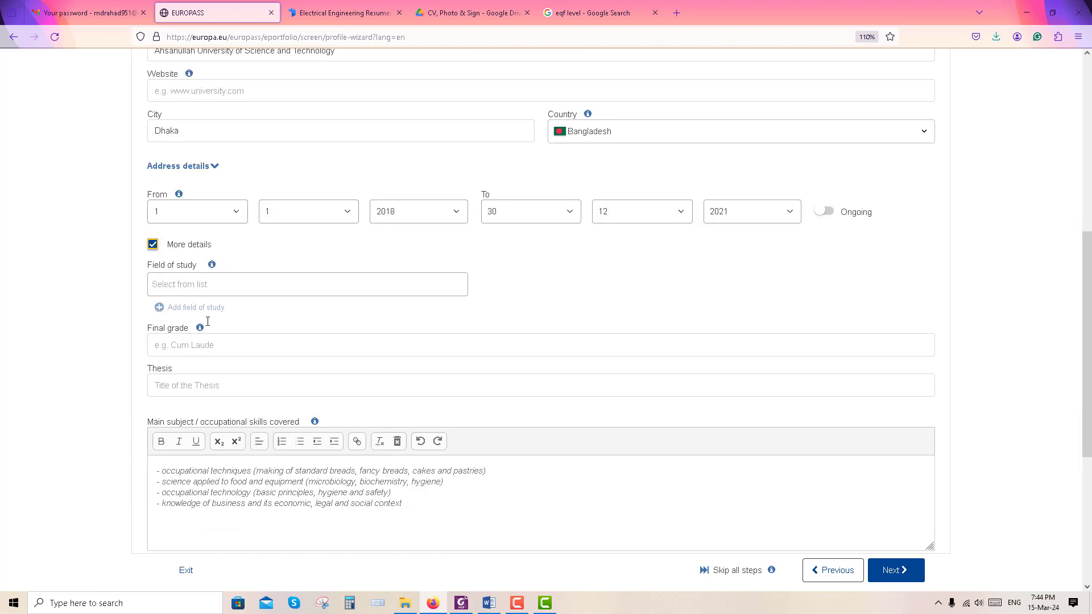
Enter Electrical and Electronics Engineering as field of study and 3.8 (Out of 4) as final grade
left_click(307, 284)
type("Elect")
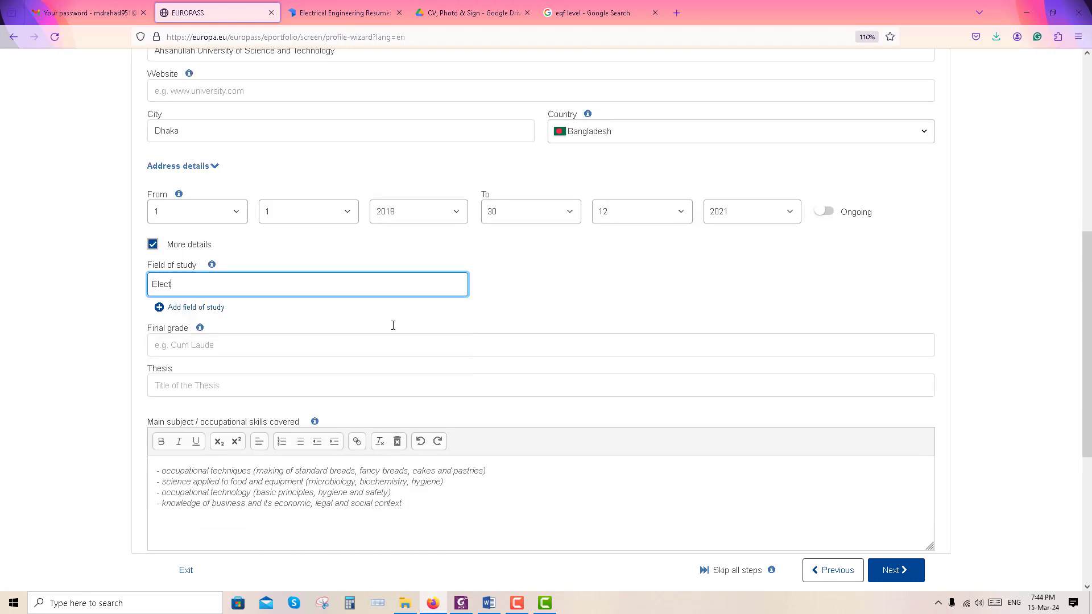
type("rical and Electronics Engineering")
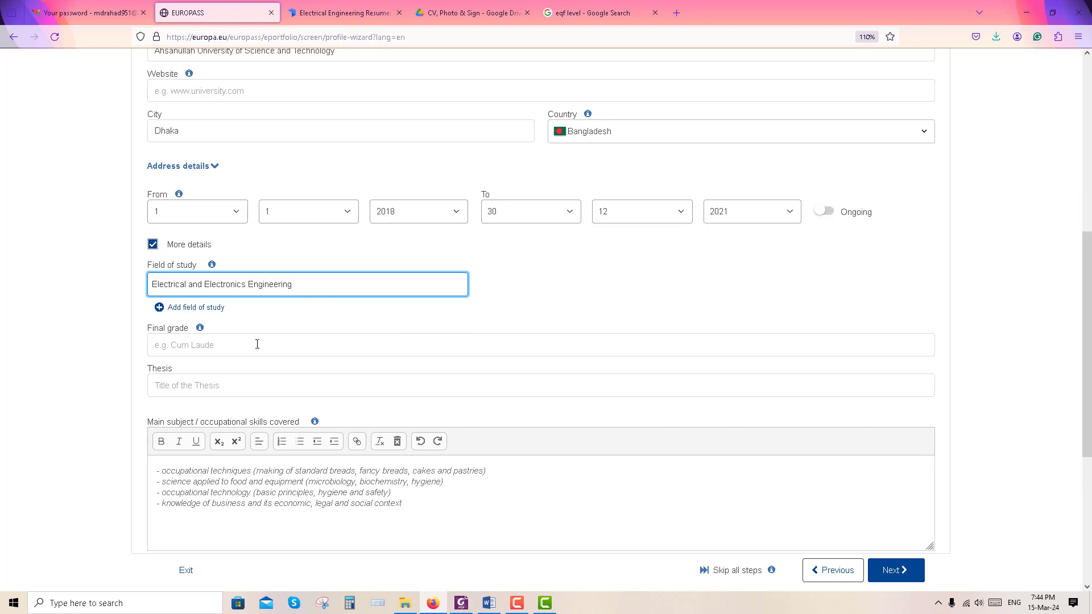
left_click(255, 343)
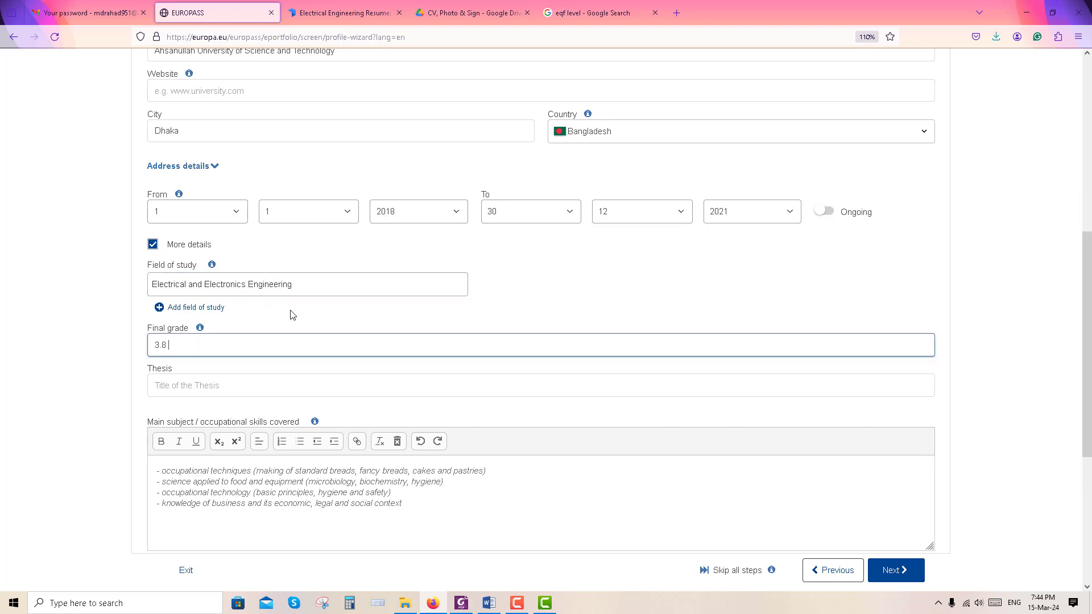
scroll(291, 314, "down", 5)
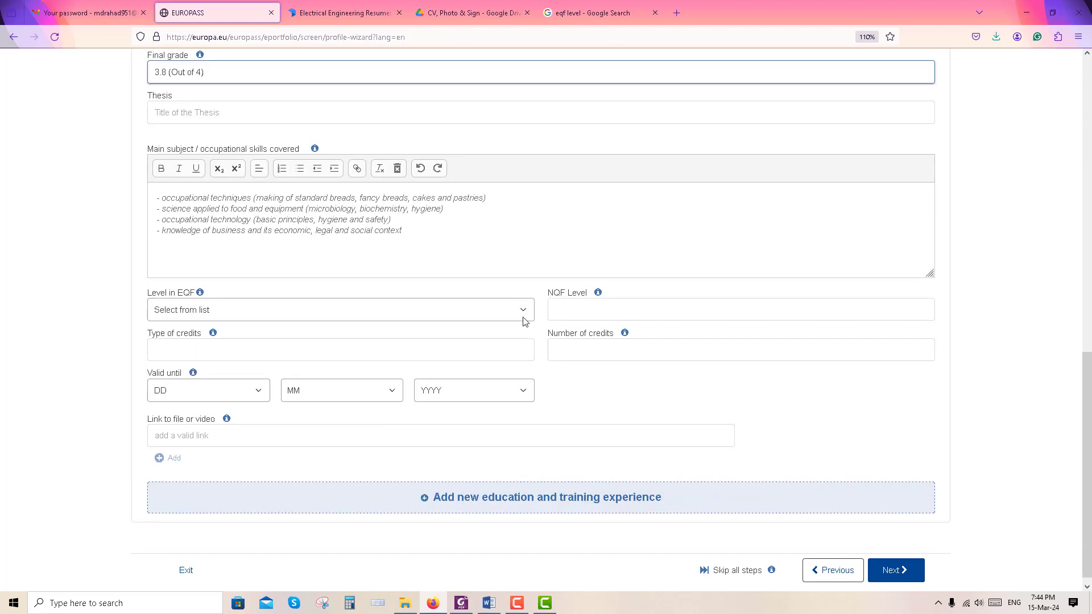
left_click(524, 314)
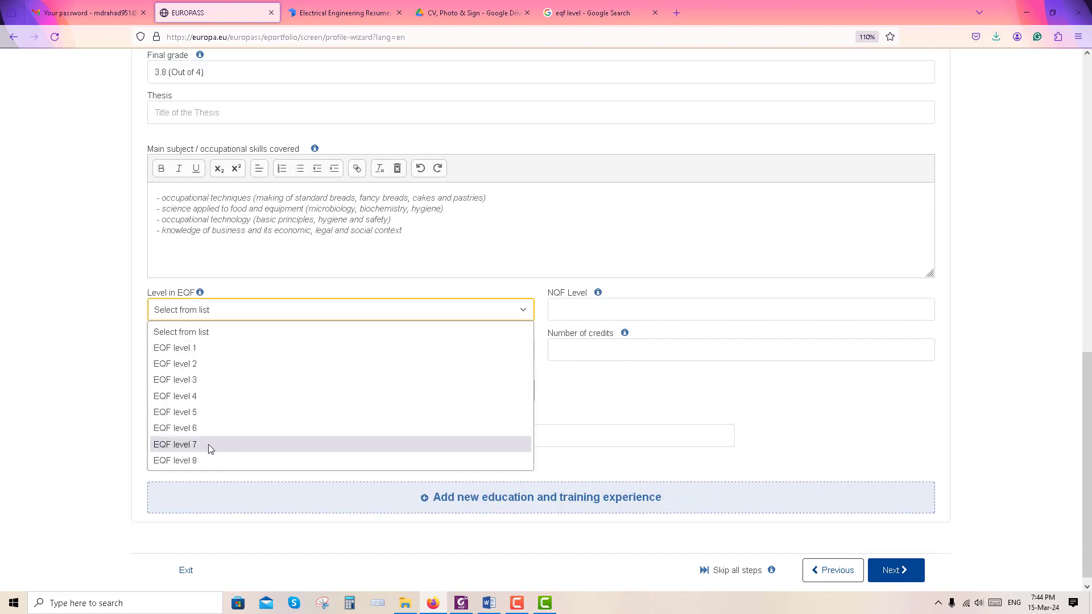
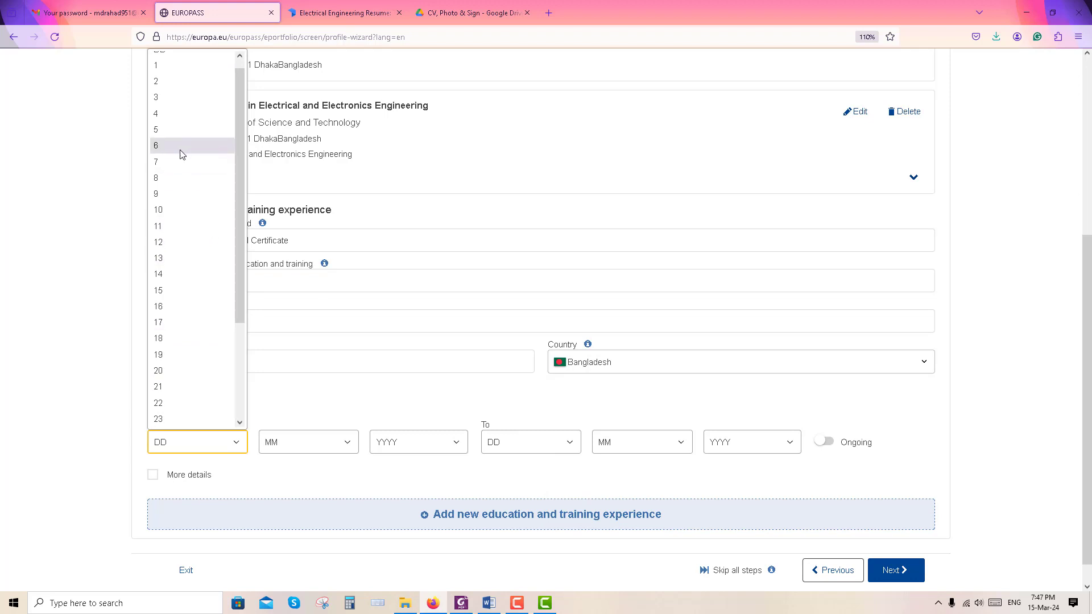
Set the education start date to 1/1/2016
left_click(170, 65)
left_click(322, 441)
left_click(280, 246)
left_click(453, 443)
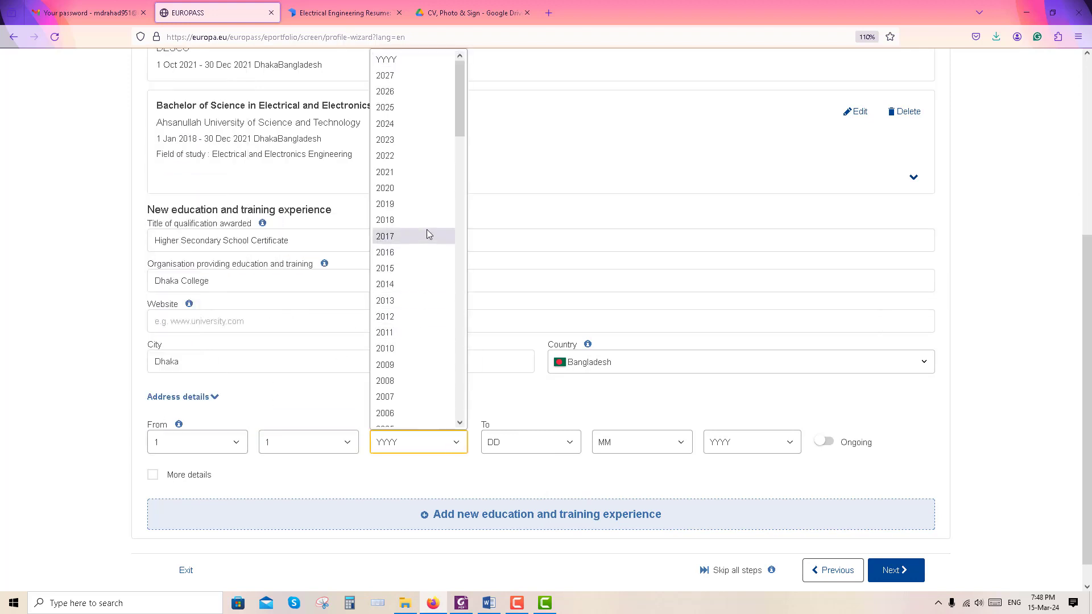
left_click(426, 251)
Set the end date to 30/12/2017
left_click(570, 441)
scroll(542, 398, "down", 3)
left_click(540, 404)
left_click(650, 442)
left_click(642, 421)
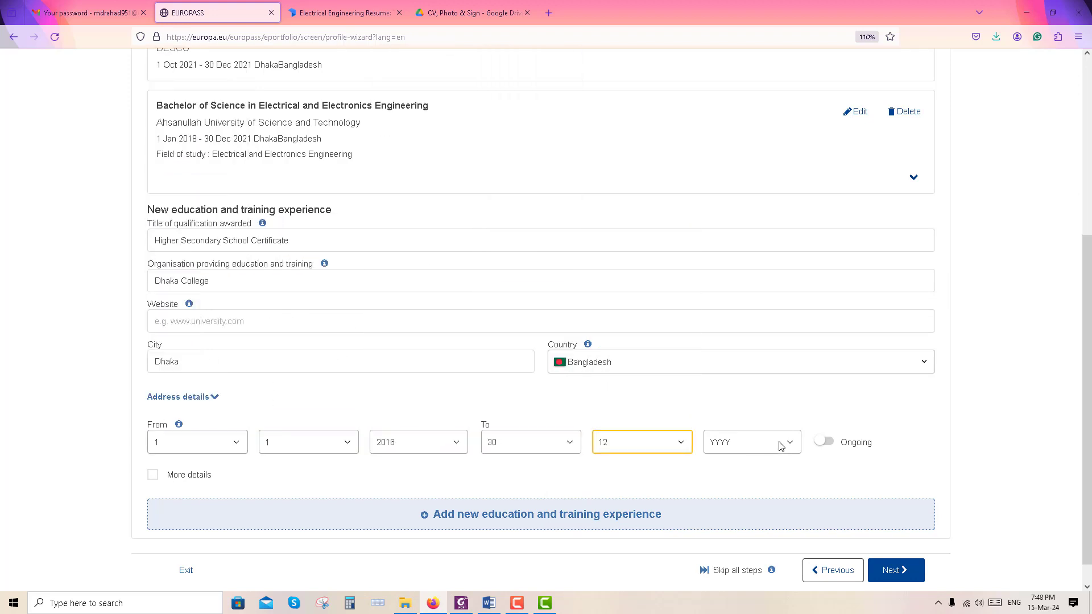
left_click(785, 442)
left_click(745, 226)
scroll(344, 472, "down", 1)
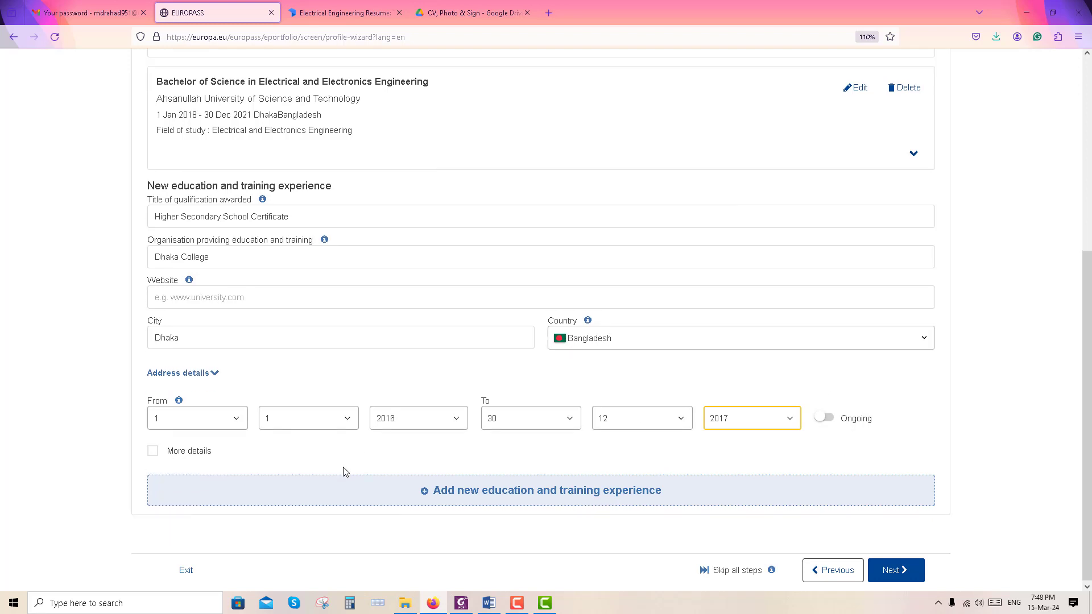
Reveal More details and enter Science as the field of study
left_click(193, 454)
scroll(237, 463, "down", 4)
left_click(223, 284)
type("Science")
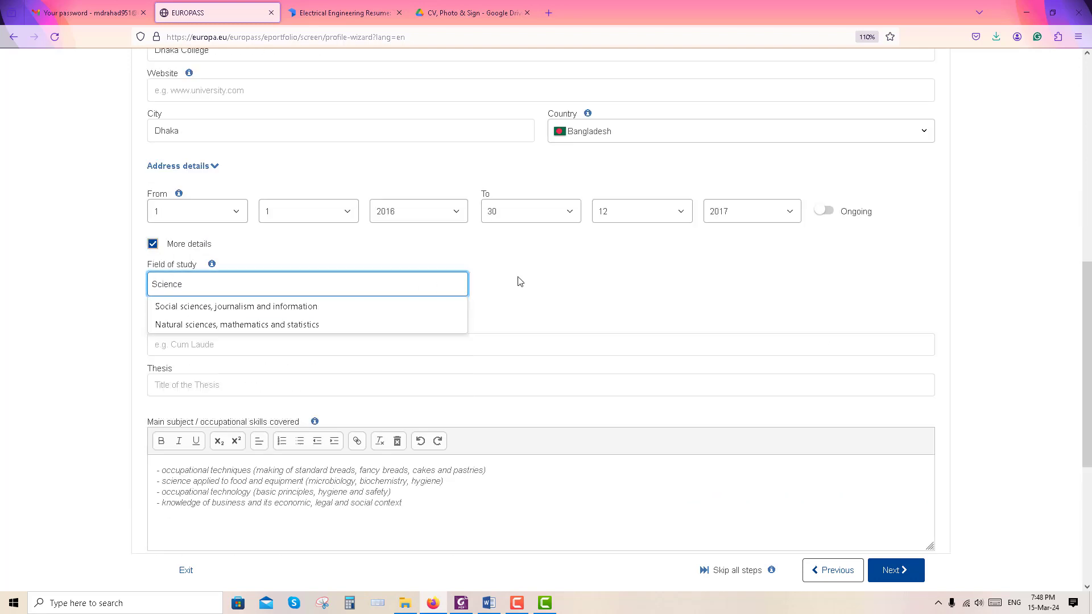
left_click(523, 283)
Give a final grade of 5 (Out of 5) and choose EQF level 4
left_click(357, 338)
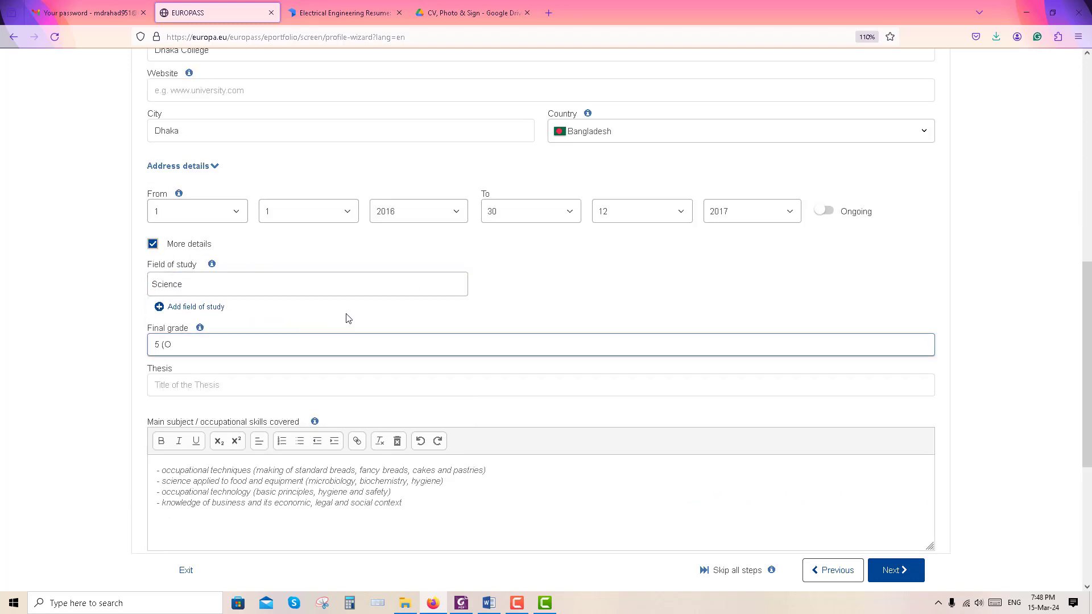
scroll(349, 319, "down", 3)
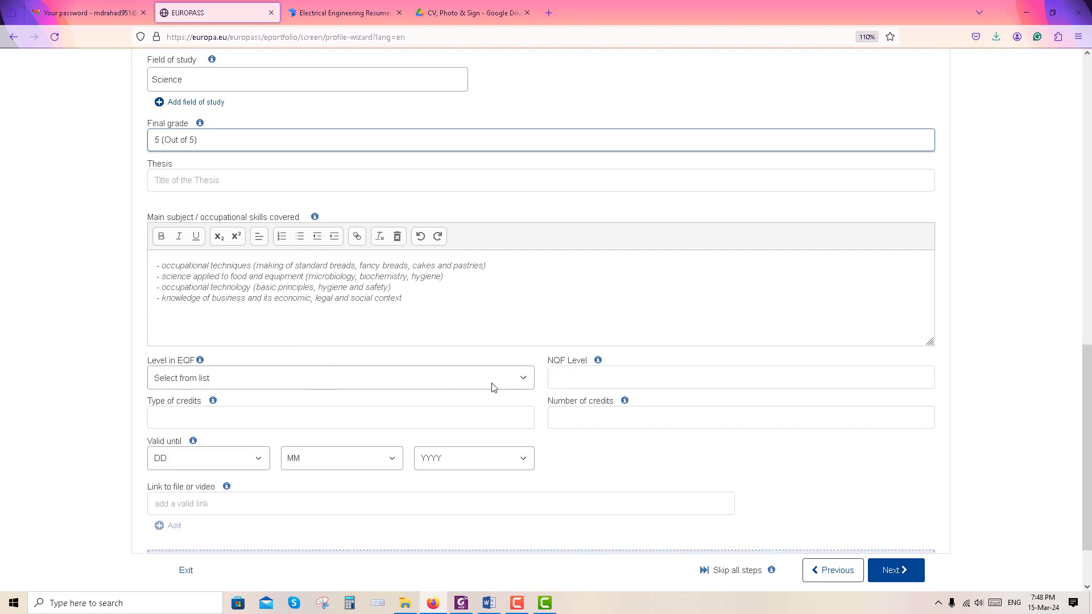
left_click(522, 381)
left_click(216, 465)
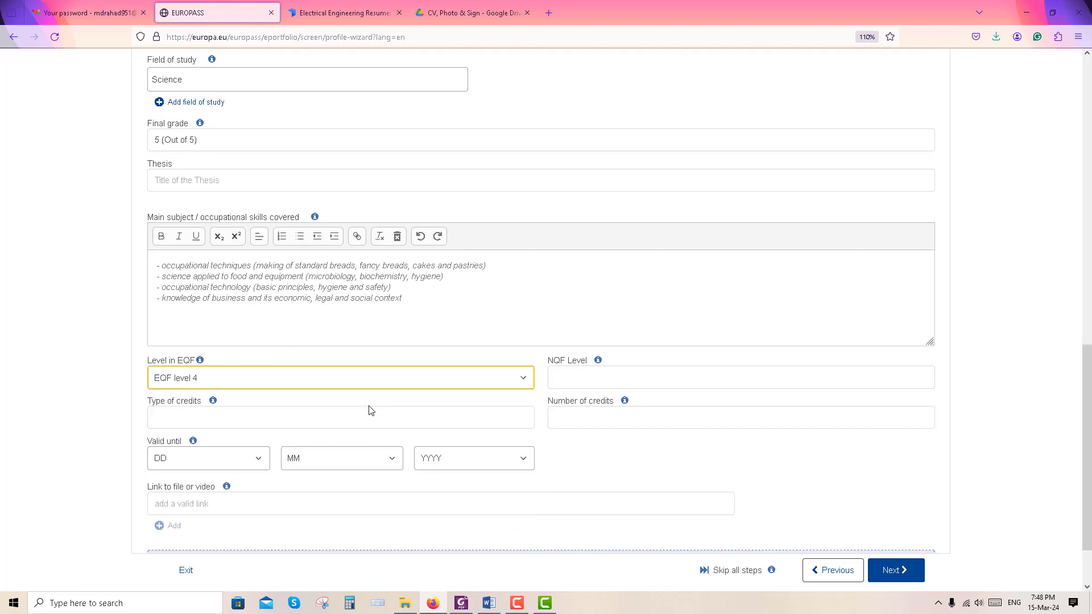
scroll(356, 480, "down", 1)
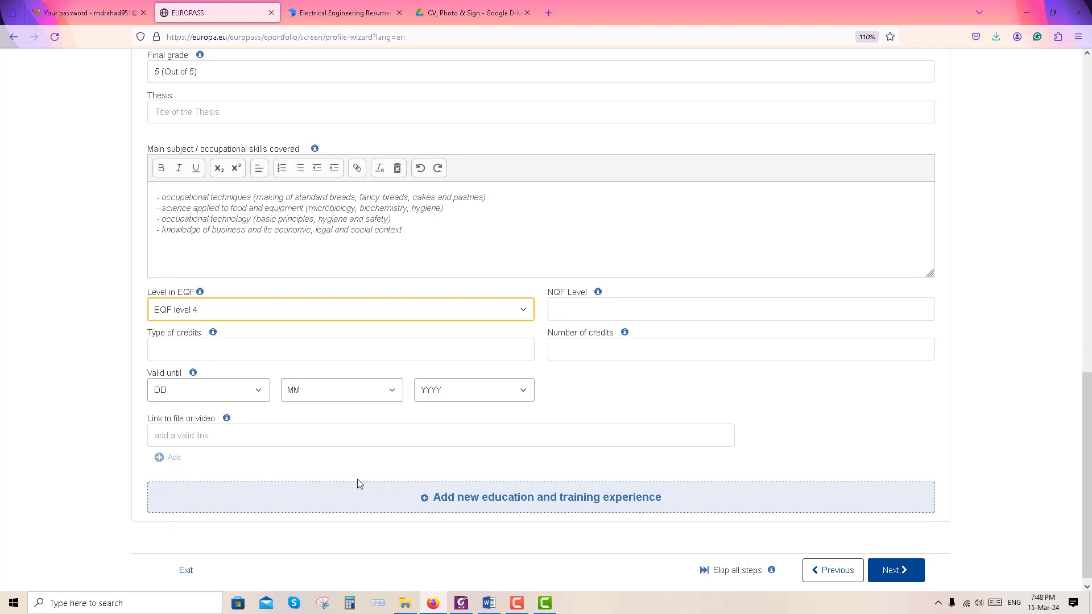
Start a new Secondary School Certificate entry at Cantorment School and College
left_click(449, 504)
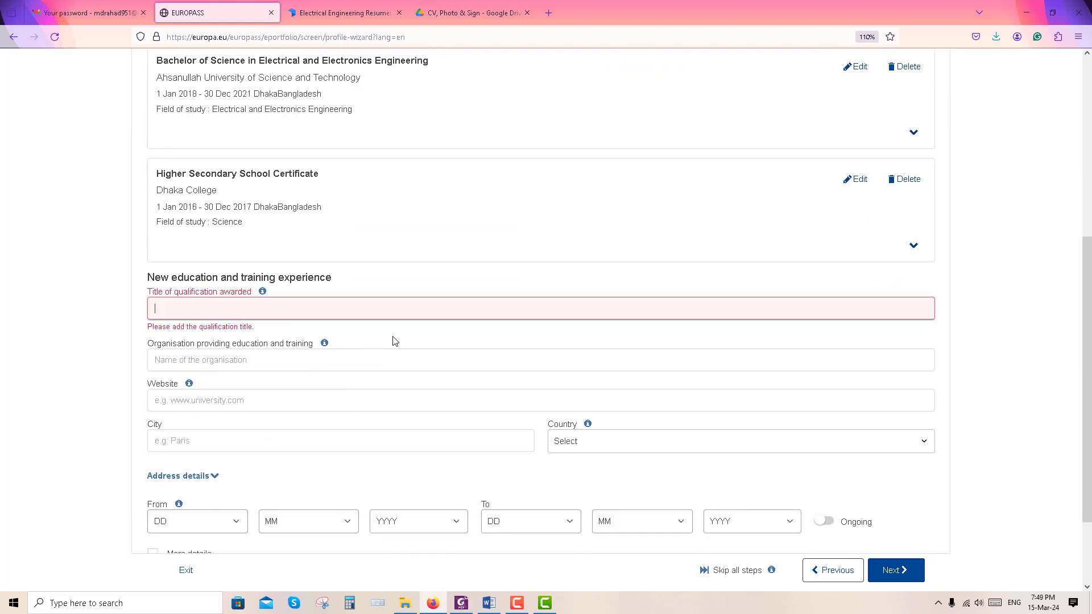
type("Secondary School Certificate")
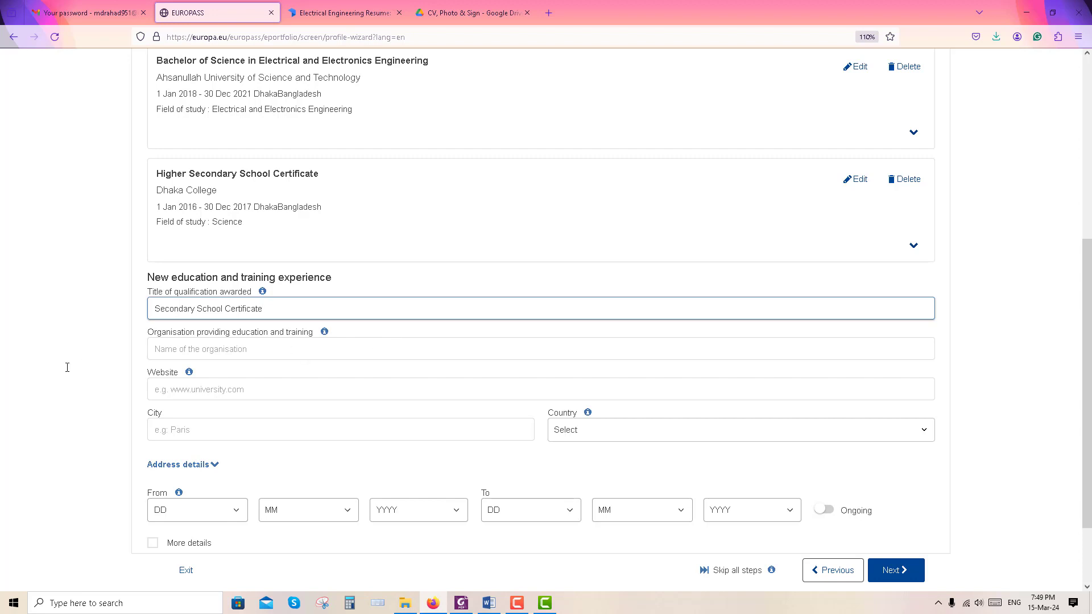
key("Tab")
type("Cantor")
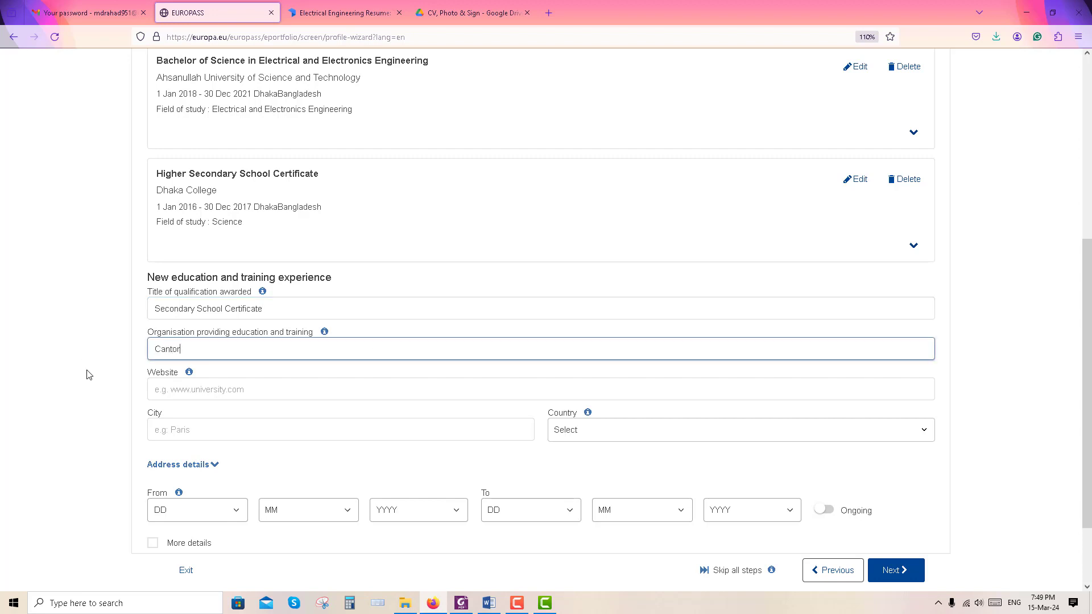
type("ment School and College")
Set the city to Dhaka and the country to Bangladesh
left_click(247, 433)
type("Dhaka")
left_click(601, 438)
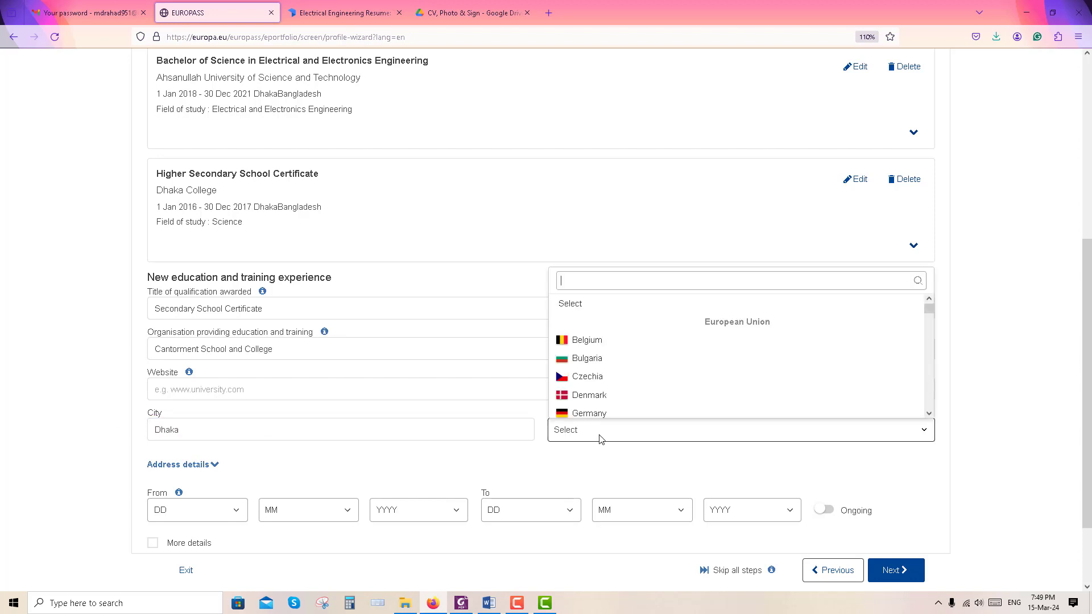
type("ban")
key("Return")
scroll(322, 480, "down", 3)
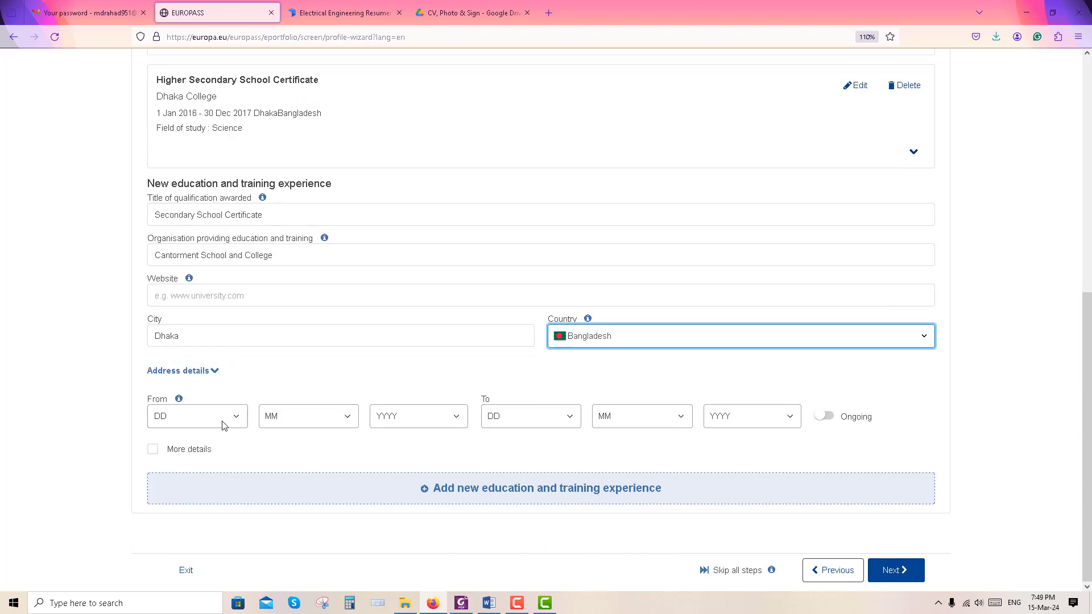
Set the start date to 1/1/2014
left_click(224, 424)
left_click(159, 72)
left_click(350, 412)
left_click(279, 221)
left_click(454, 417)
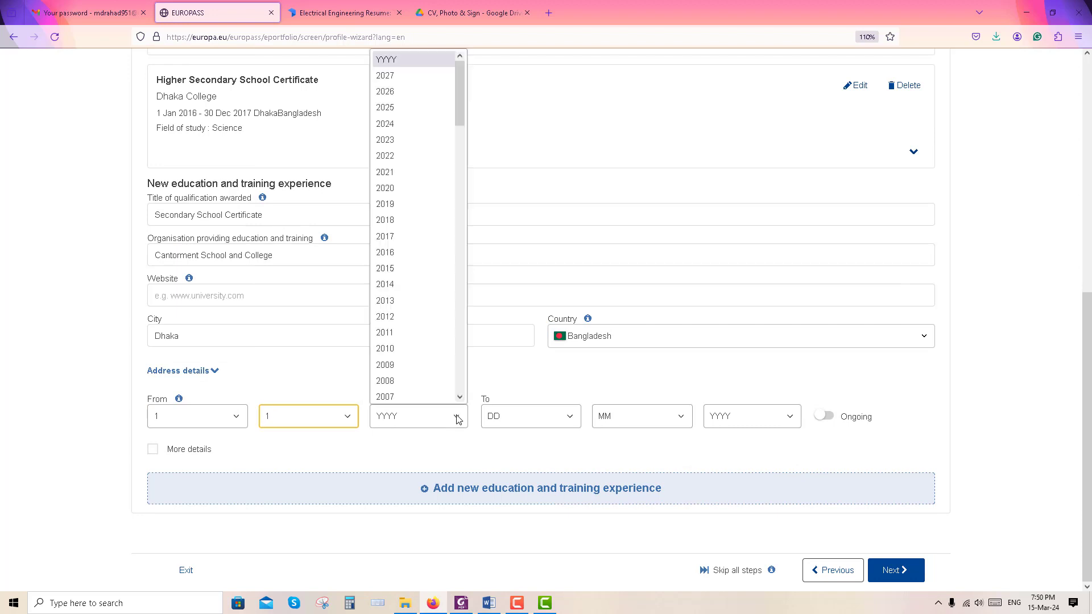
left_click(397, 285)
Set the end date to 30/12/2015
left_click(563, 417)
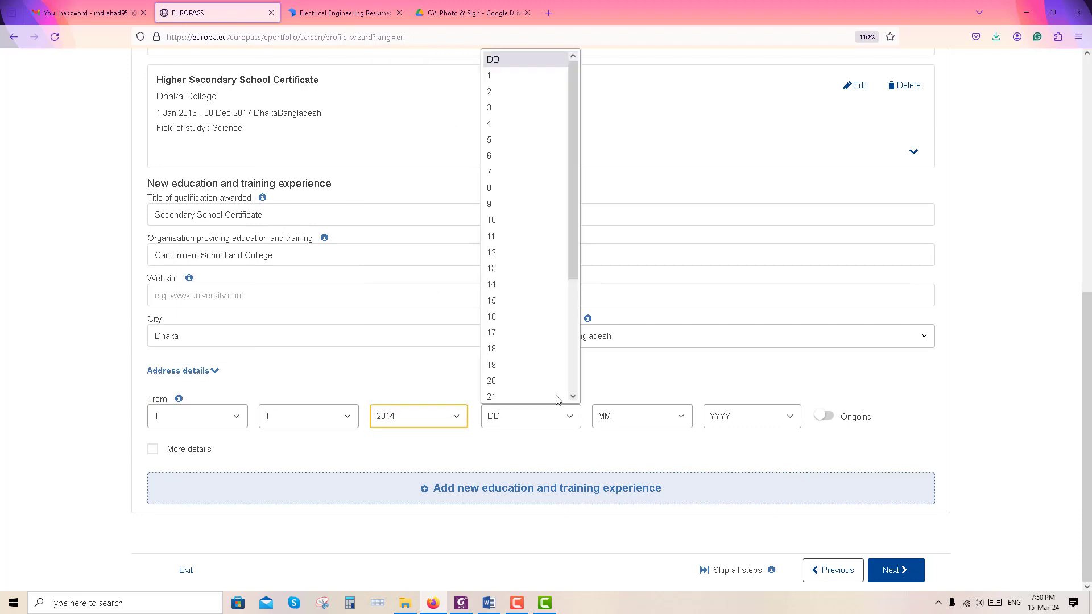
scroll(528, 232, "down", 3)
left_click(503, 378)
left_click(671, 418)
left_click(620, 395)
left_click(784, 417)
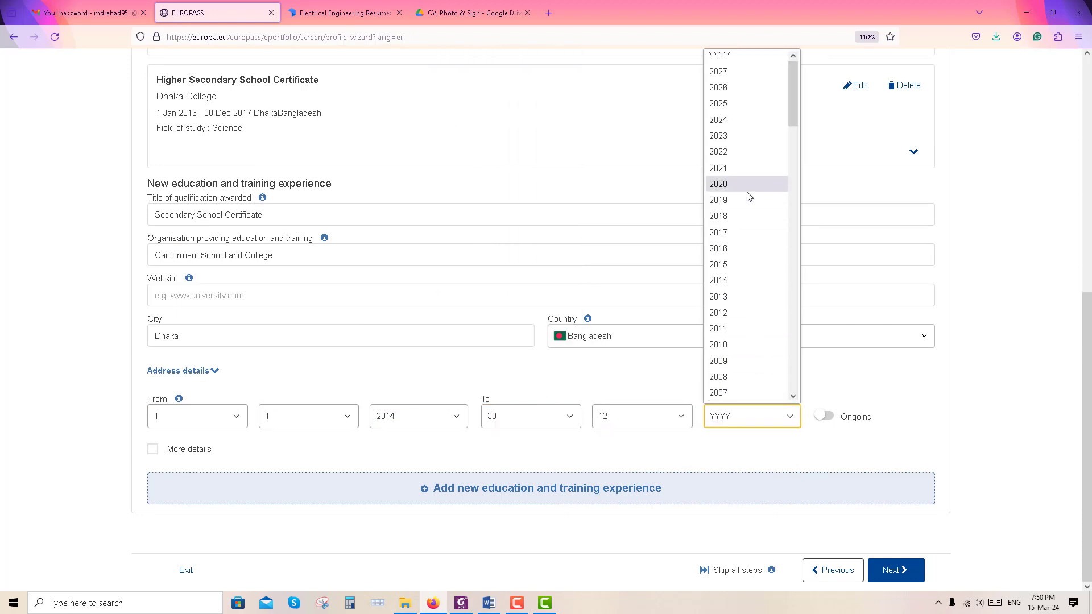
left_click(739, 265)
Reveal More details and enter Science as the field of study
left_click(330, 449)
scroll(285, 341, "down", 5)
left_click(220, 214)
type("Science")
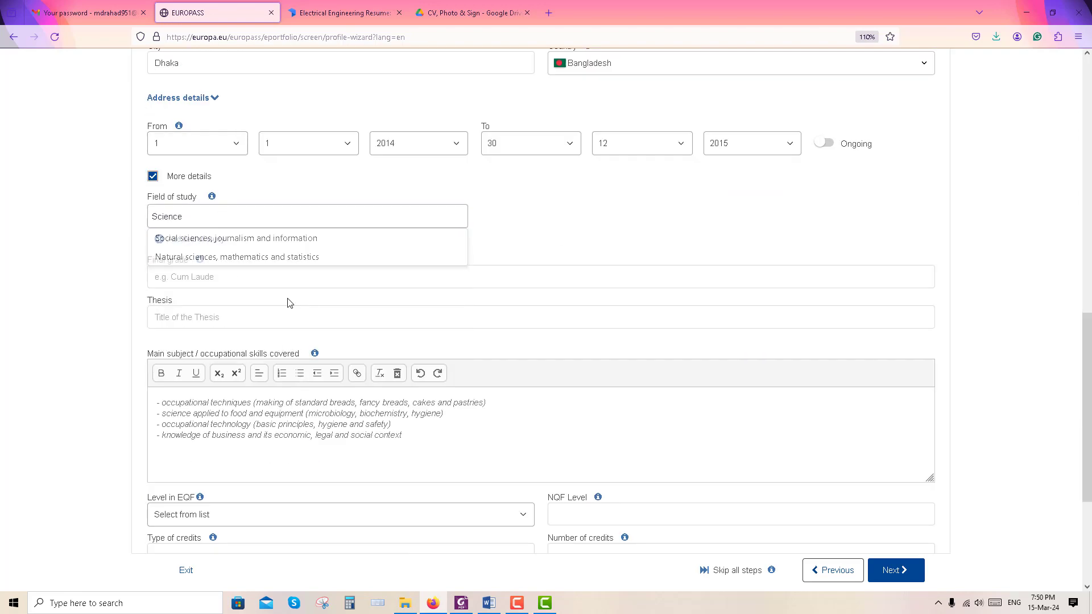
Give a grade of 5 (Out of 5), choose EQF level 3, and continue
left_click(238, 283)
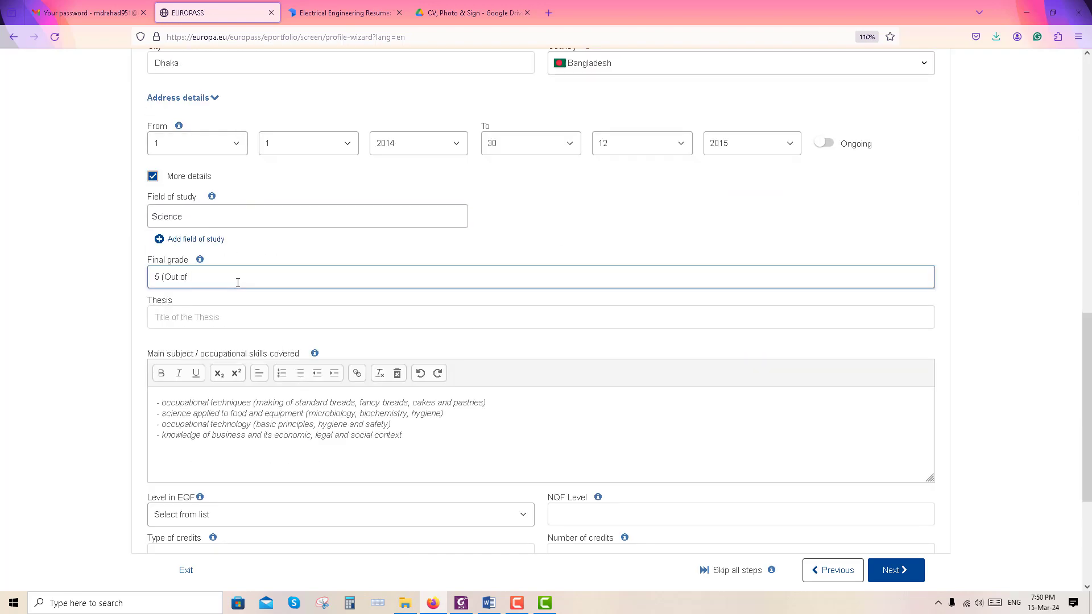
scroll(256, 352, "down", 2)
left_click(251, 378)
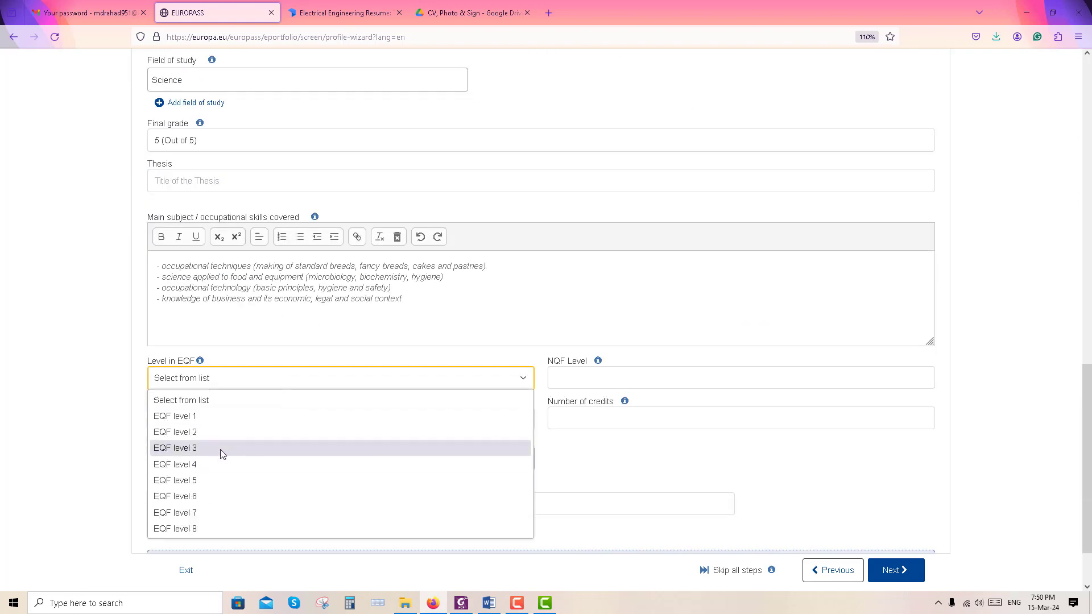
left_click(220, 448)
scroll(358, 450, "down", 1)
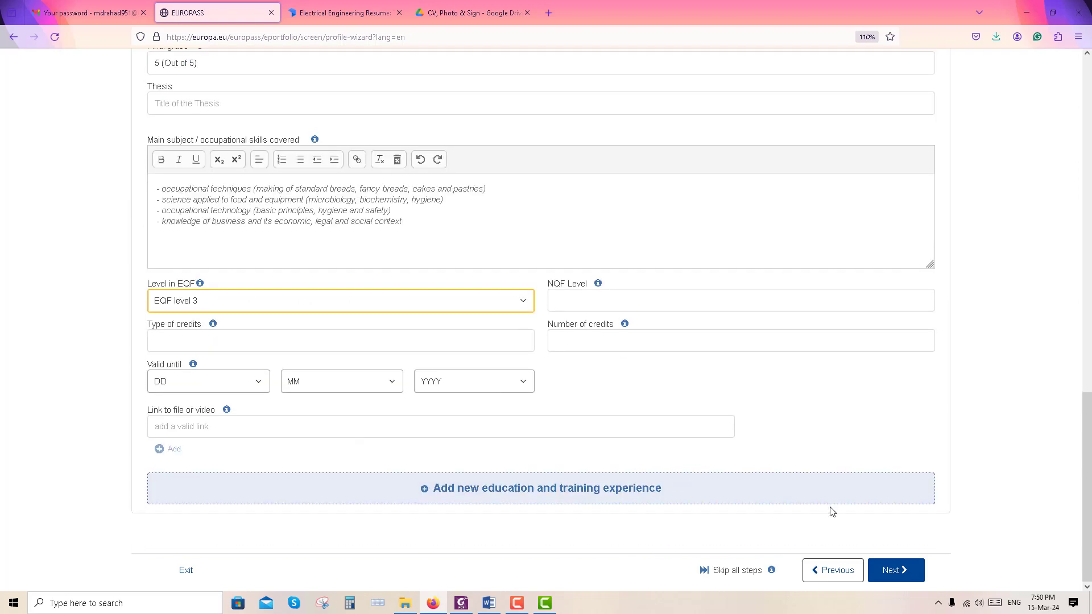
left_click(905, 576)
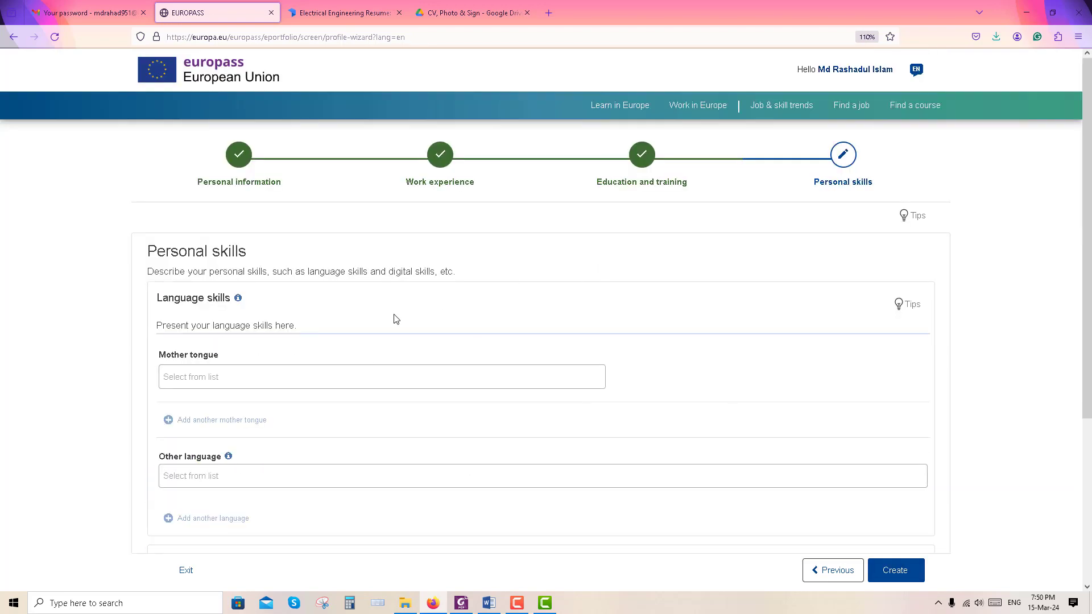
Create the profile from Personal skills and review its experience and education entries
scroll(399, 324, "down", 4)
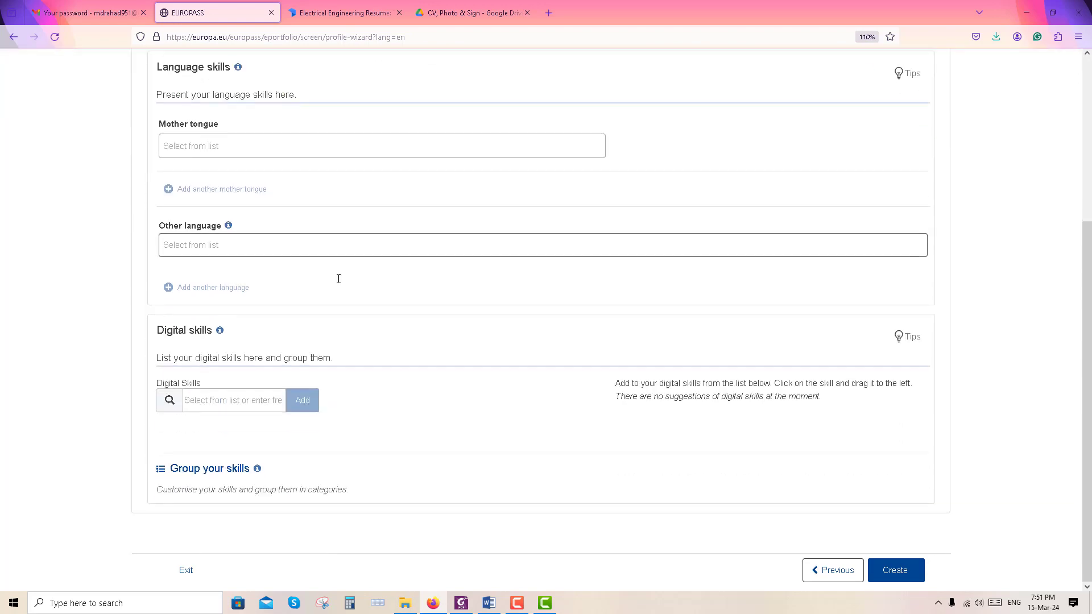
scroll(370, 330, "up", 1)
scroll(568, 455, "down", 2)
left_click(895, 570)
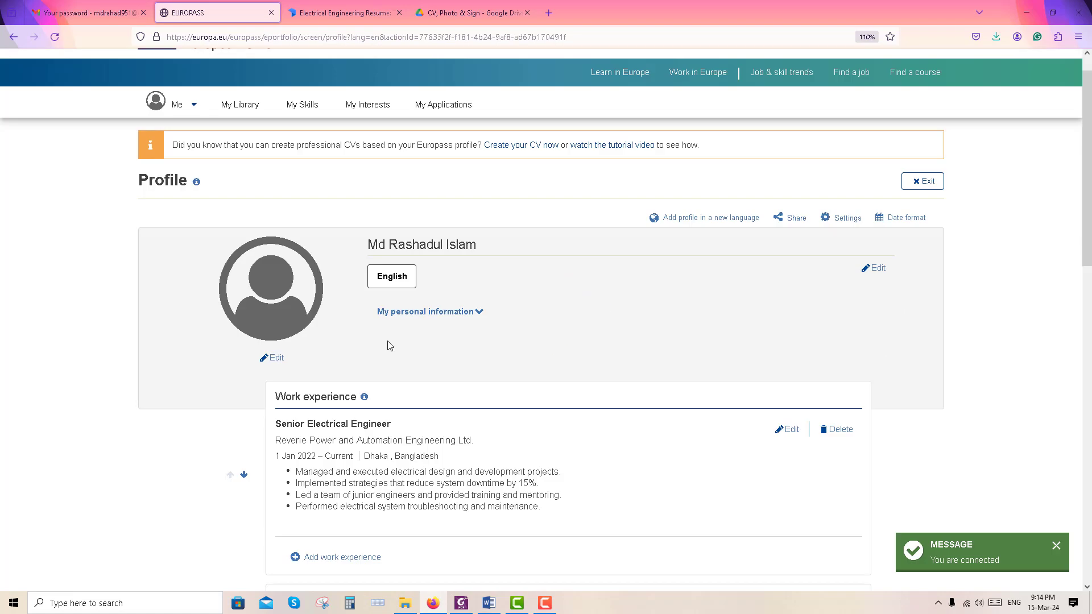
scroll(729, 411, "down", 10)
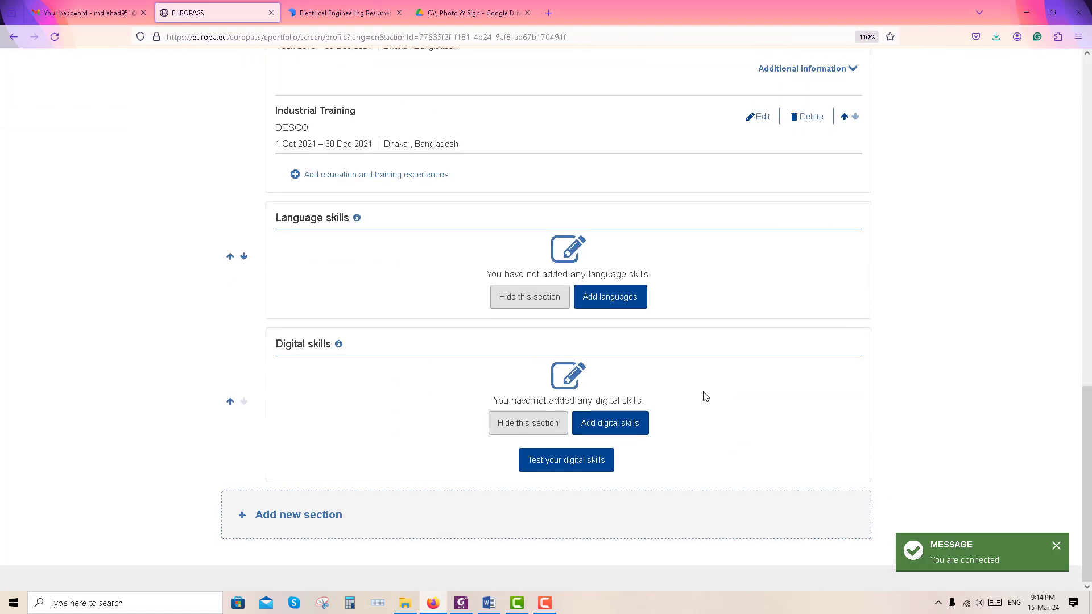
scroll(724, 407, "up", 15)
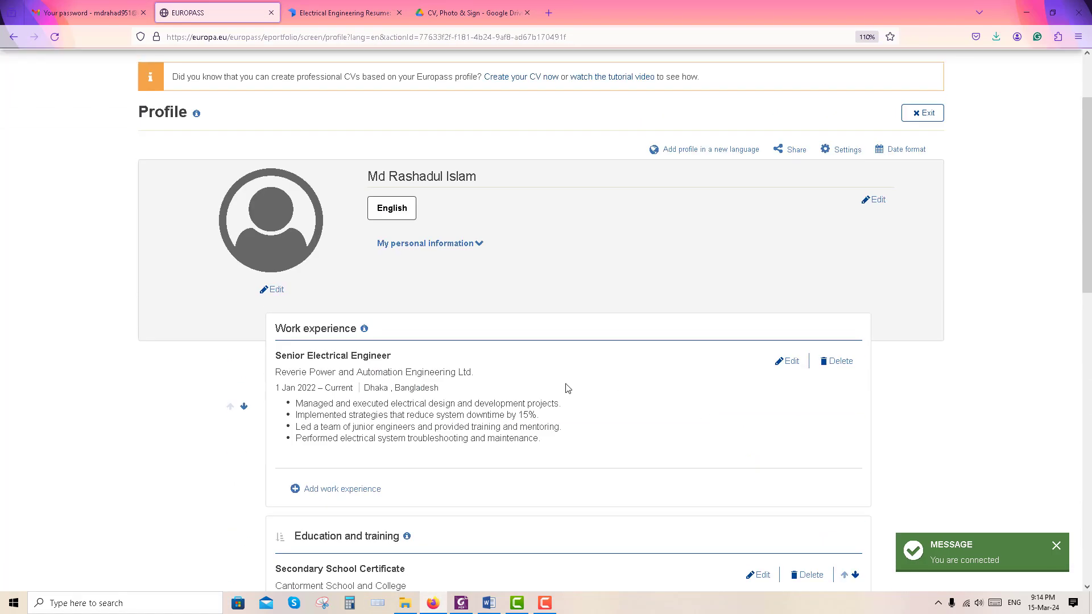
Upload the portrait and save it cropped to a circle covering face and shoulders
left_click(275, 288)
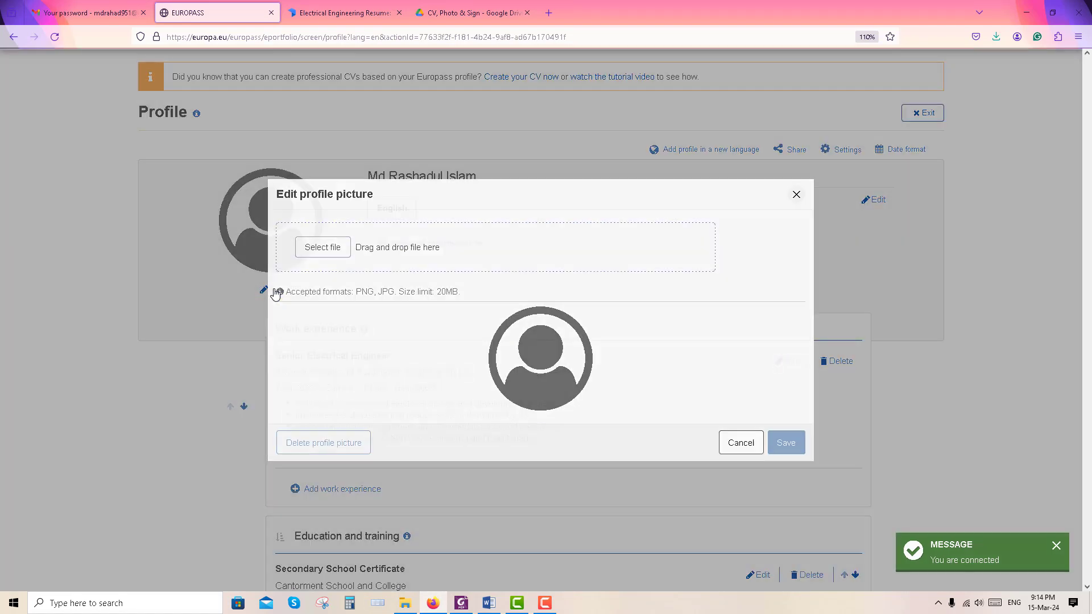
left_click(324, 247)
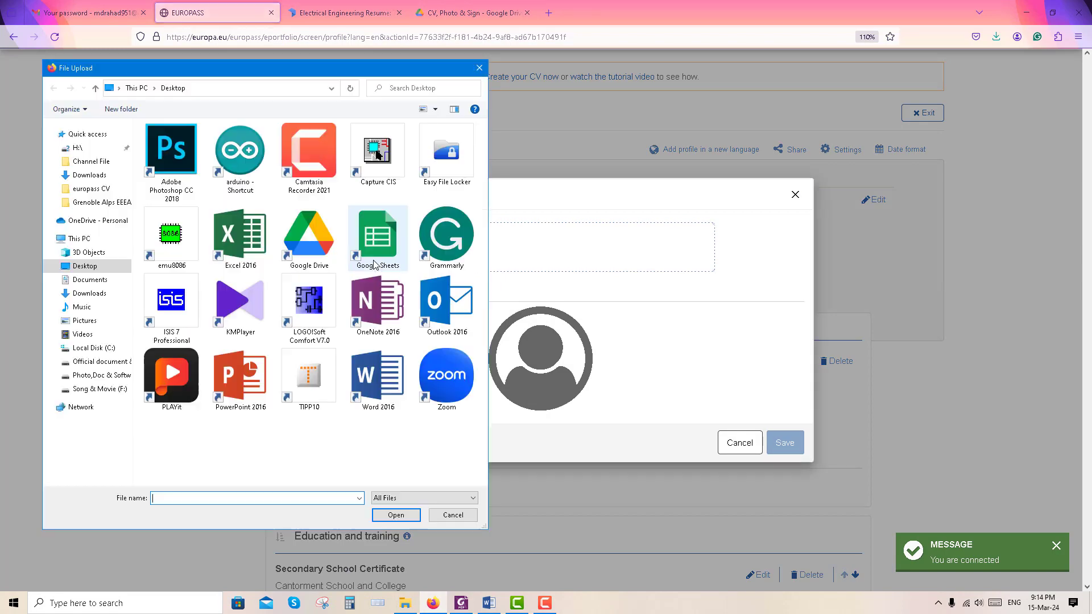
left_click(396, 515)
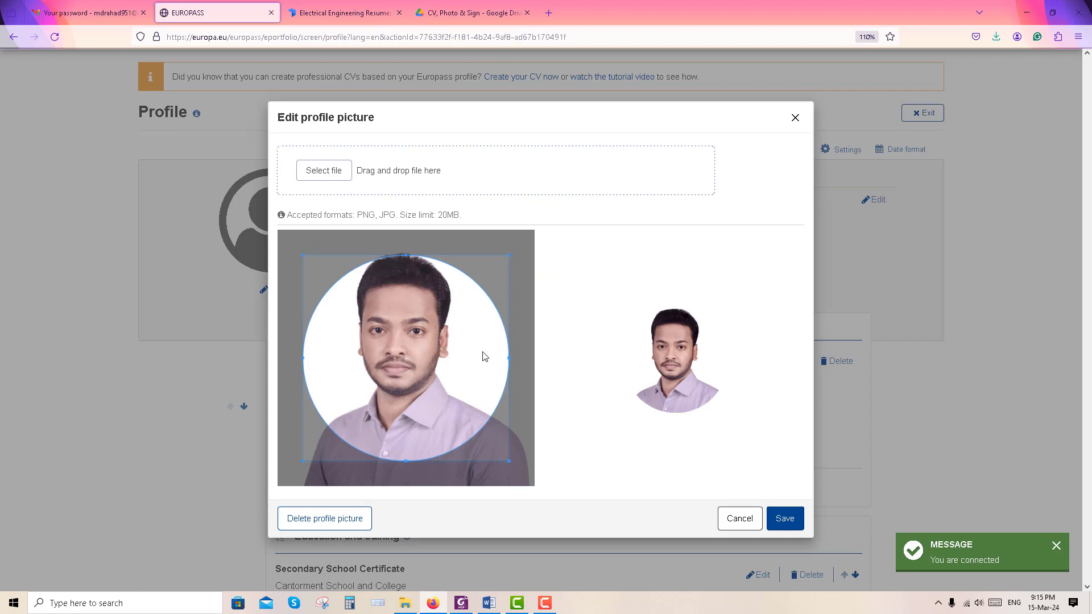
left_click_drag(485, 331, 449, 284)
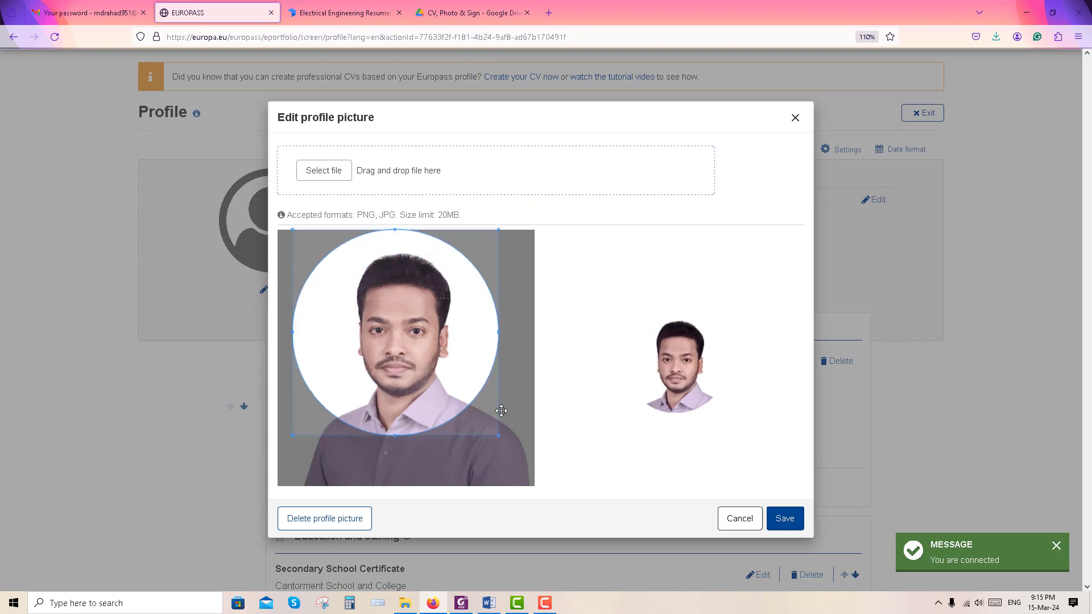
left_click_drag(500, 436, 278, 254)
left_click_drag(520, 471, 550, 505)
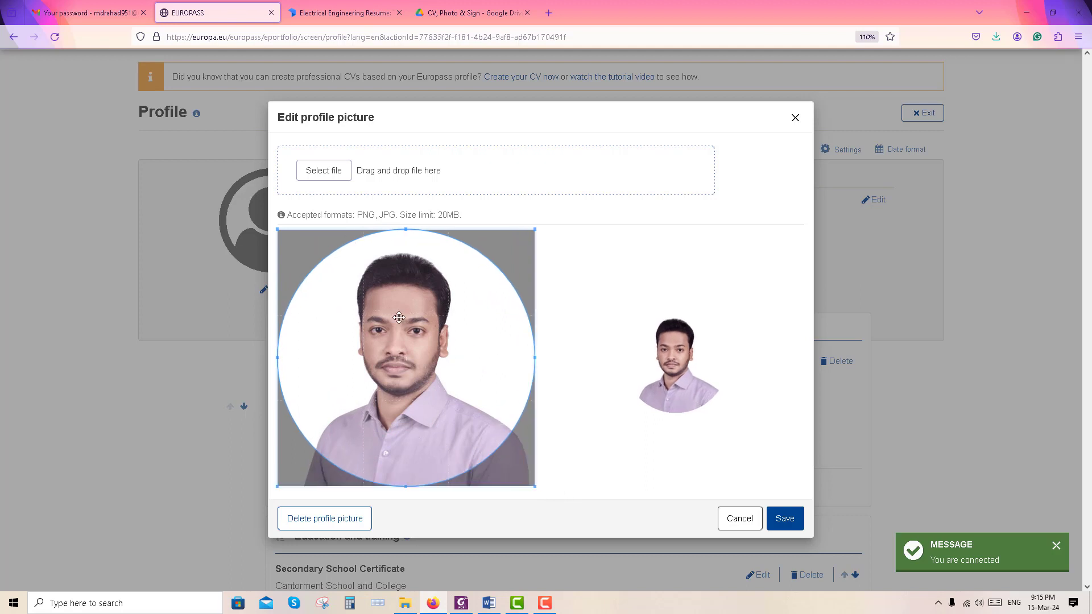
left_click(785, 524)
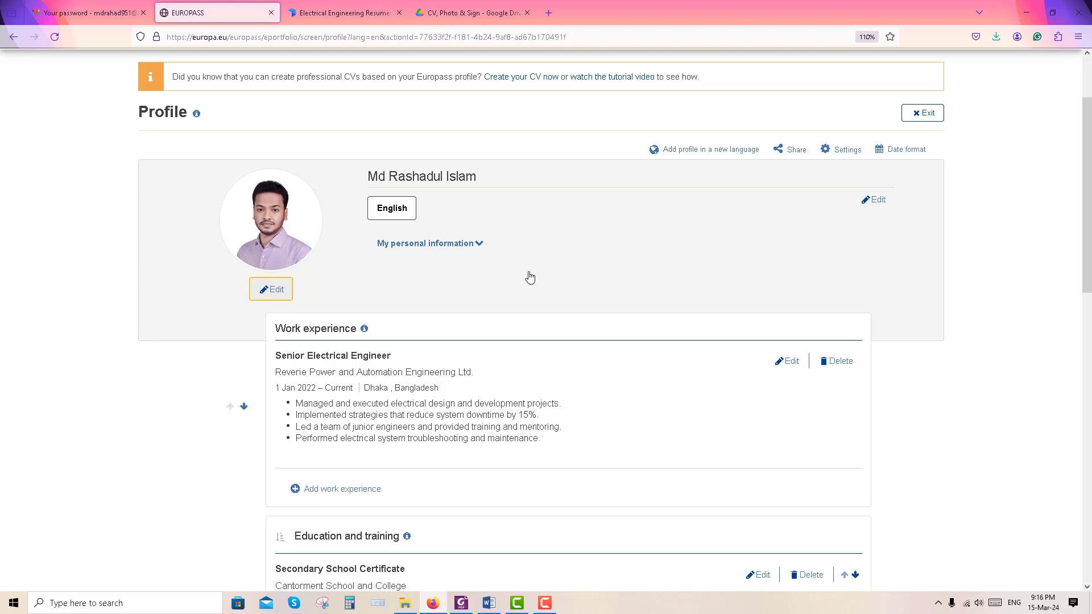
Paste the 'Certified Electrical Engineer…' summary into About me and save the personal information
left_click(480, 245)
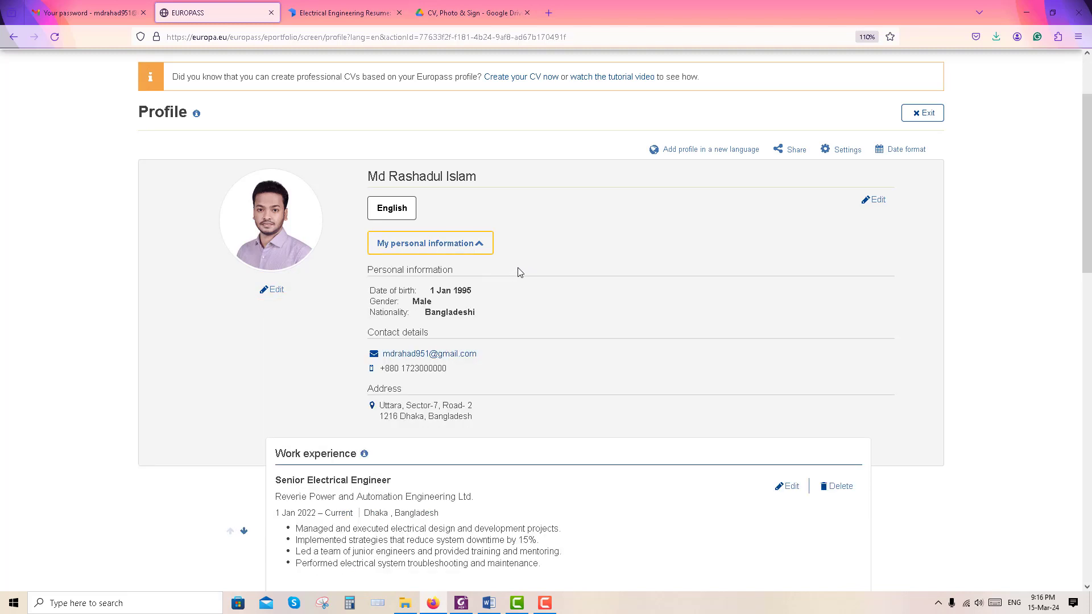
scroll(517, 272, "up", 1)
left_click(873, 232)
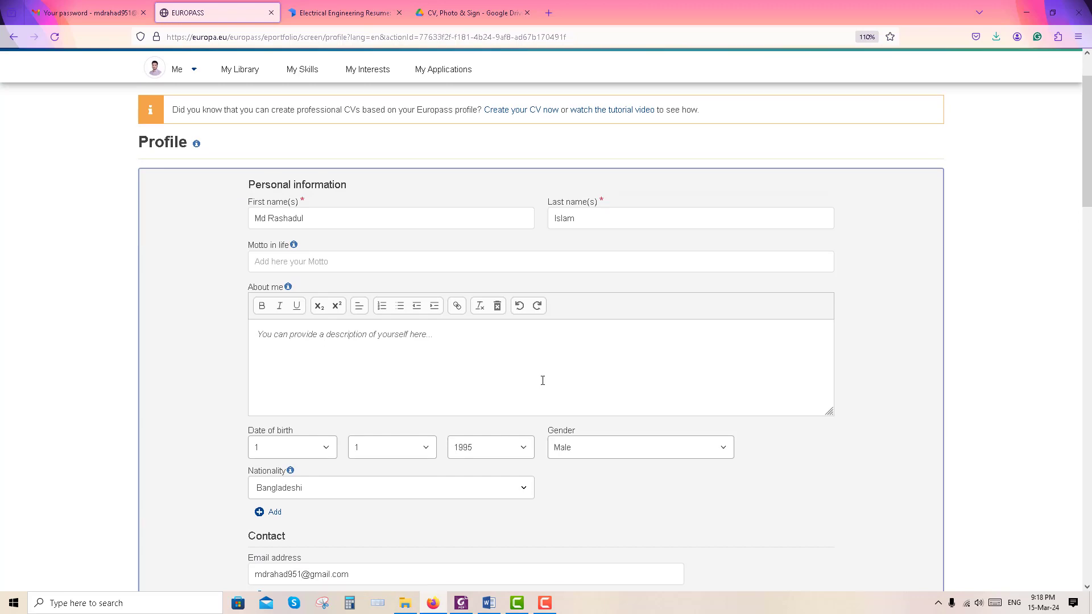
scroll(543, 380, "down", 8)
scroll(654, 394, "up", 4)
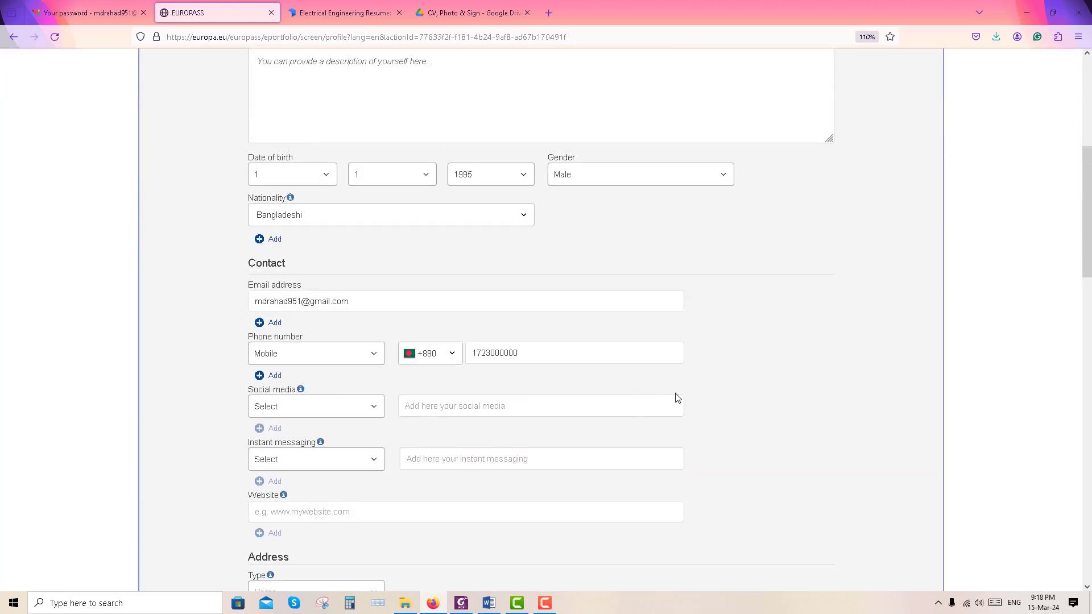
scroll(677, 398, "up", 3)
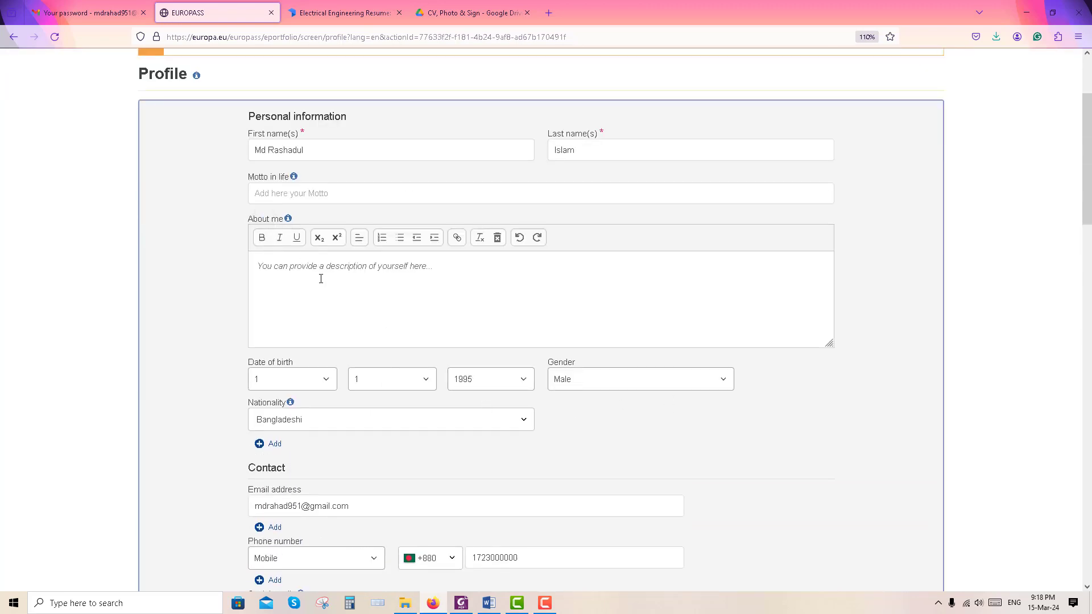
left_click(390, 284)
type("Certified Electrical Engineer with over 3 years of experience in designing and implementing electrical systems. Accomplished professional capable of planning, designing, researching, evaluating, and overseeing industrial electrical work. Looking for a better opportunity to reshape my academic and professional ability.")
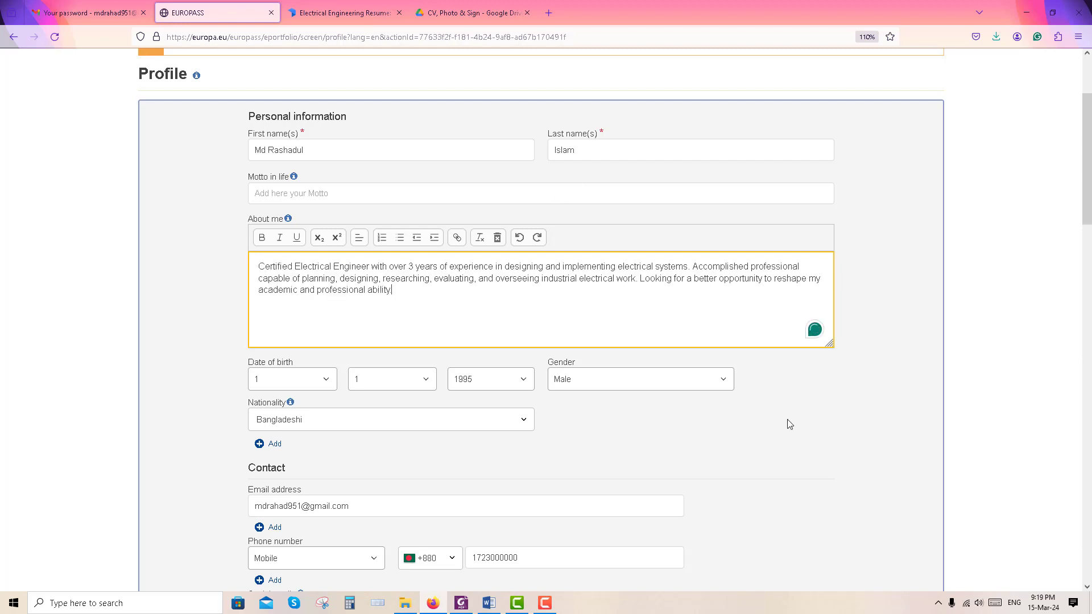
scroll(857, 462, "up", 2)
scroll(870, 466, "down", 6)
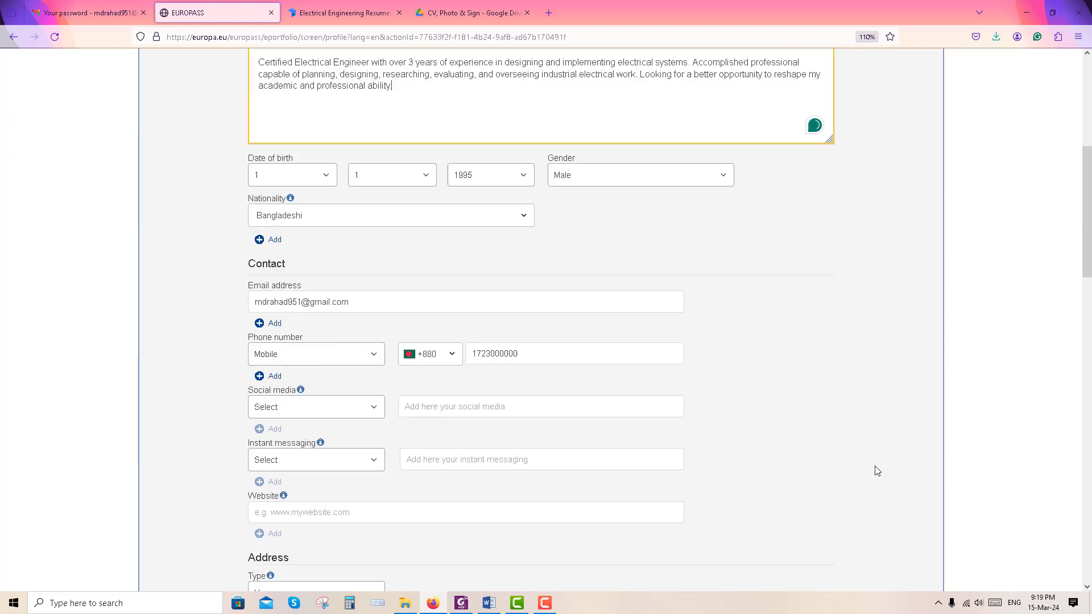
scroll(874, 471, "down", 5)
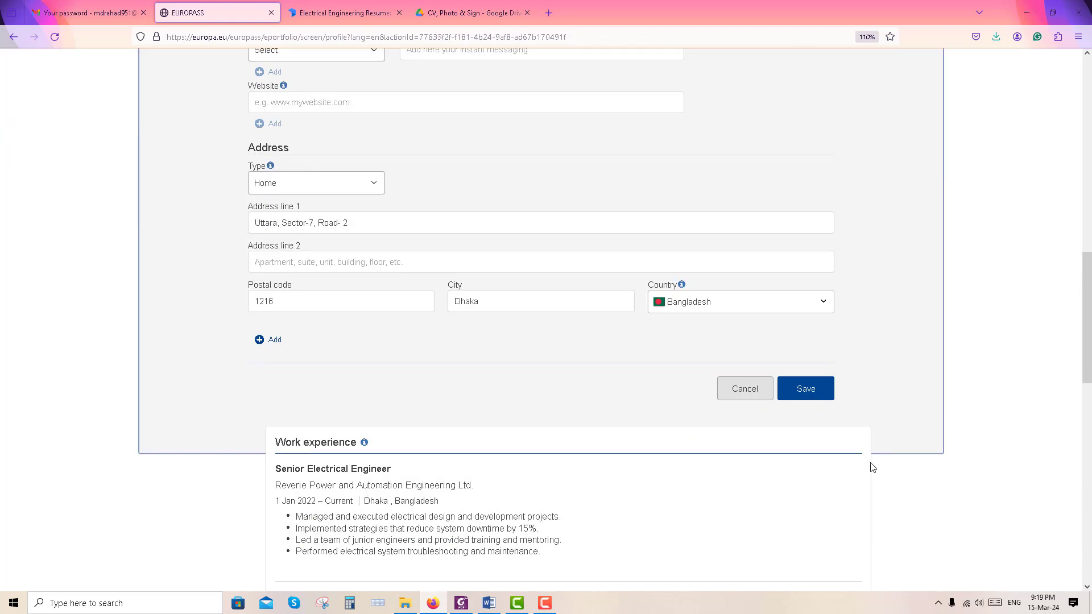
left_click(817, 390)
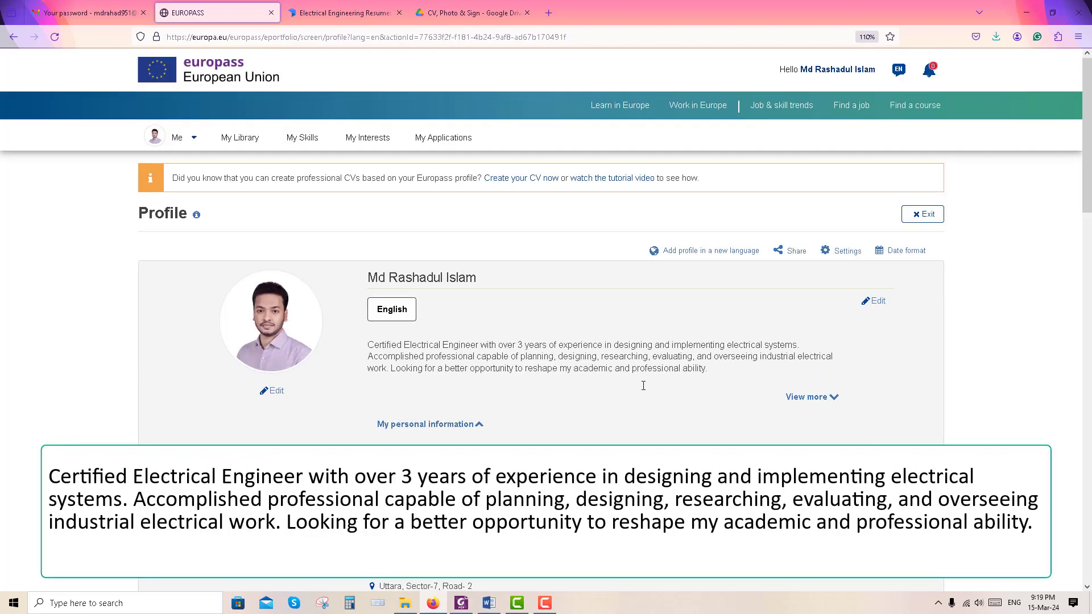
scroll(645, 390, "down", 3)
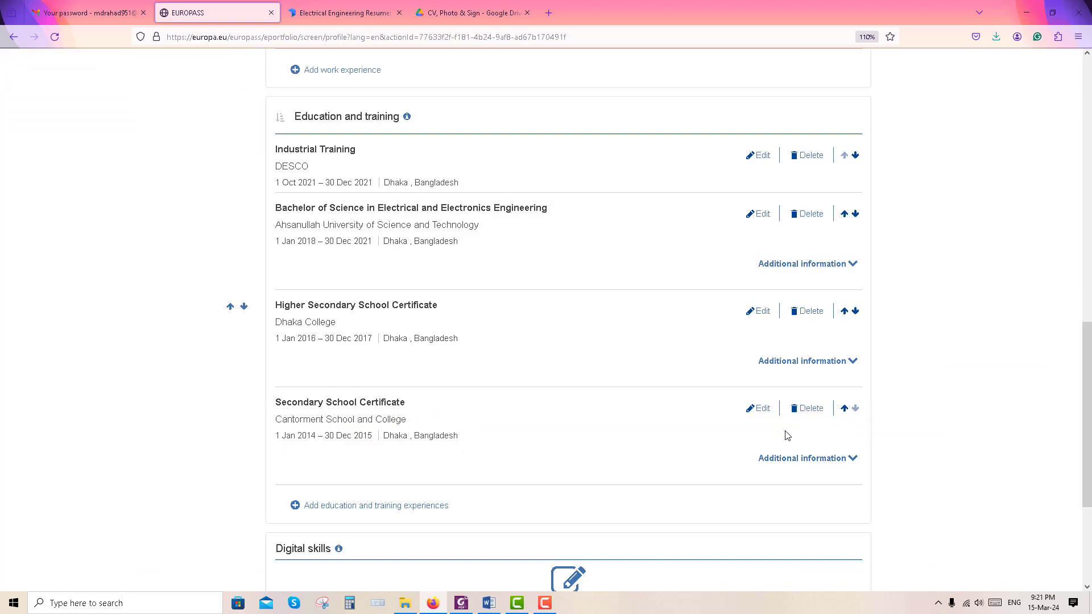
scroll(366, 510, "down", 5)
Create a new Other section titled Additional Information
left_click(300, 517)
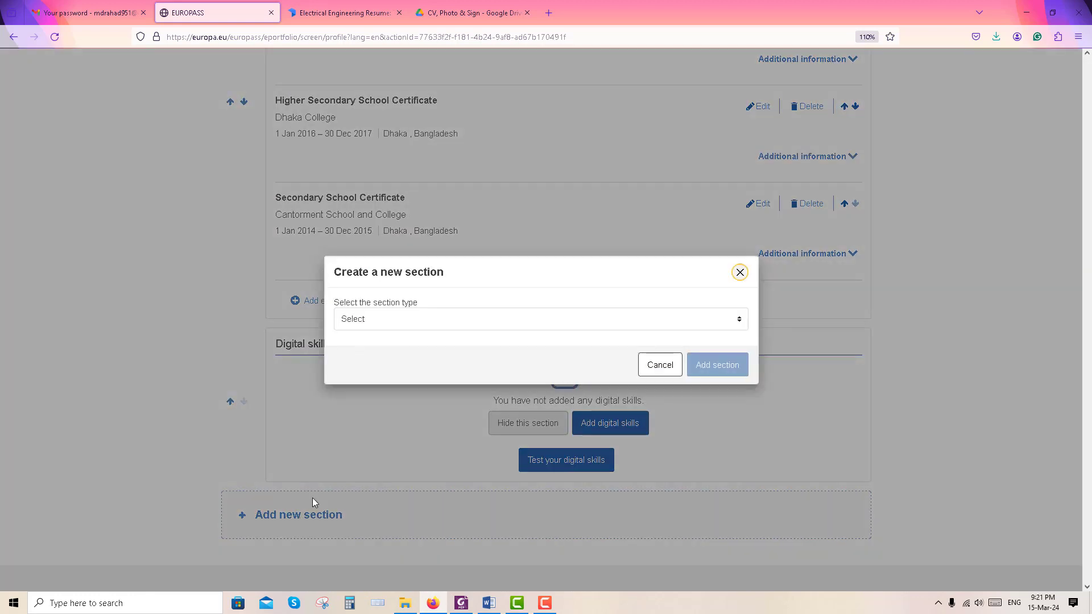
left_click(580, 319)
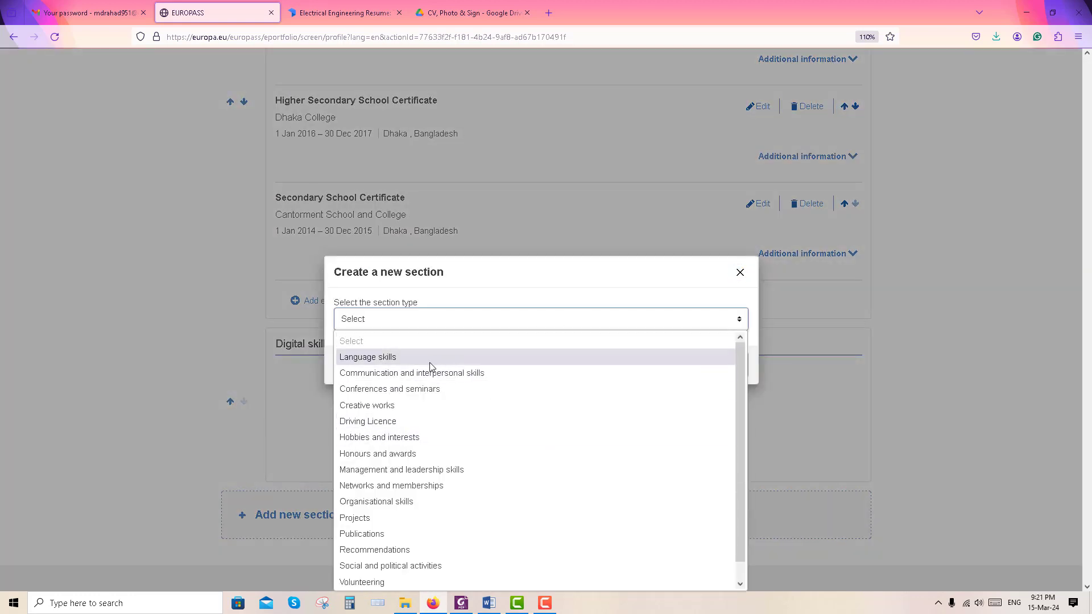
scroll(449, 512, "down", 1)
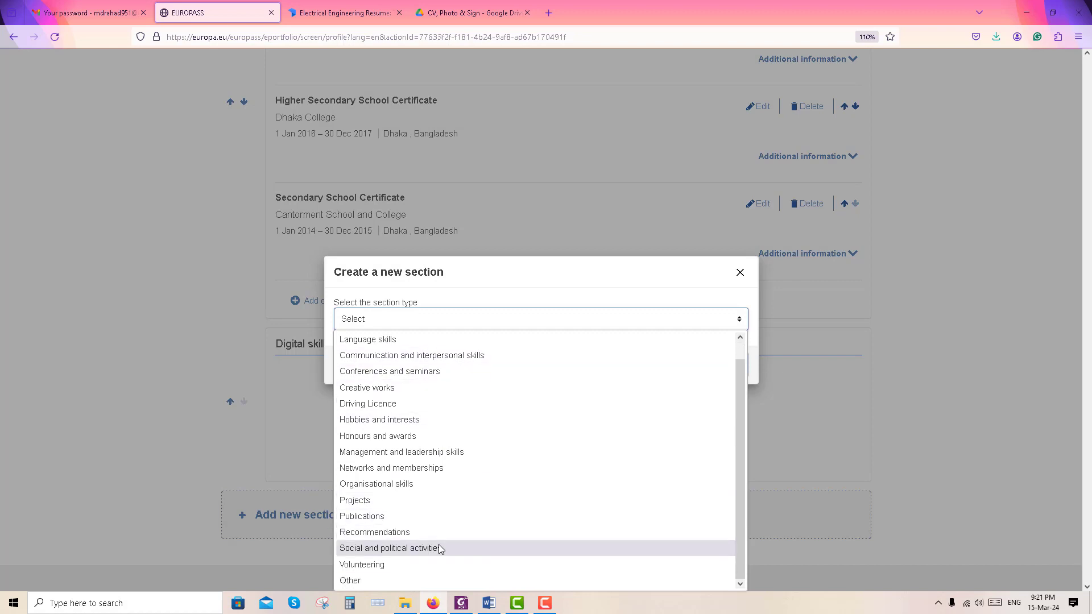
left_click(370, 580)
left_click(407, 338)
type("Additional Information")
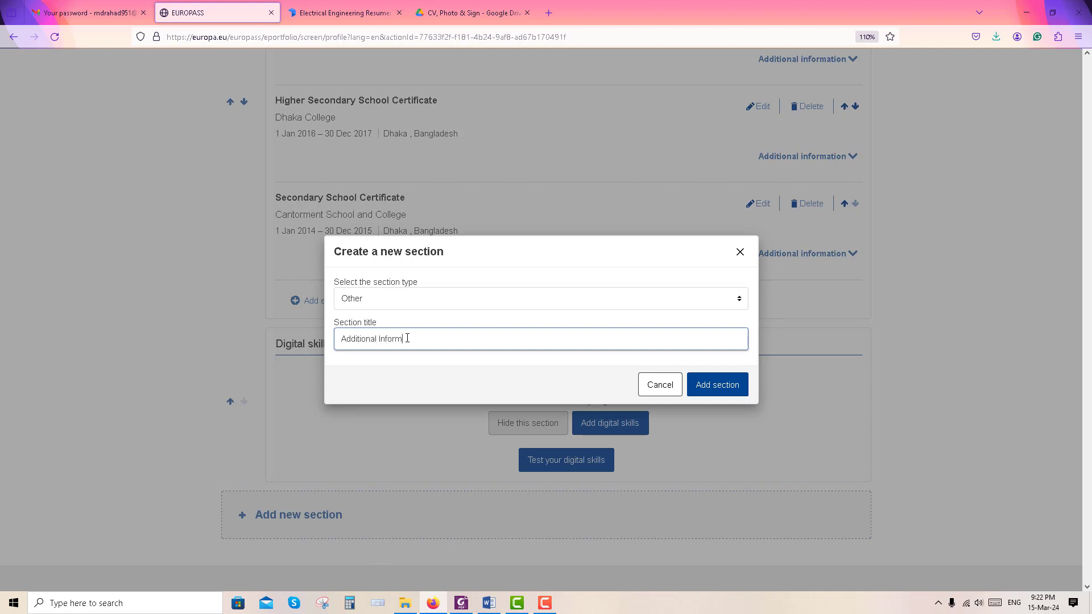
left_click(719, 389)
Save an IELTS Certificate entry with Overall 6.5 and the four band scores
type("IELTS Certificate")
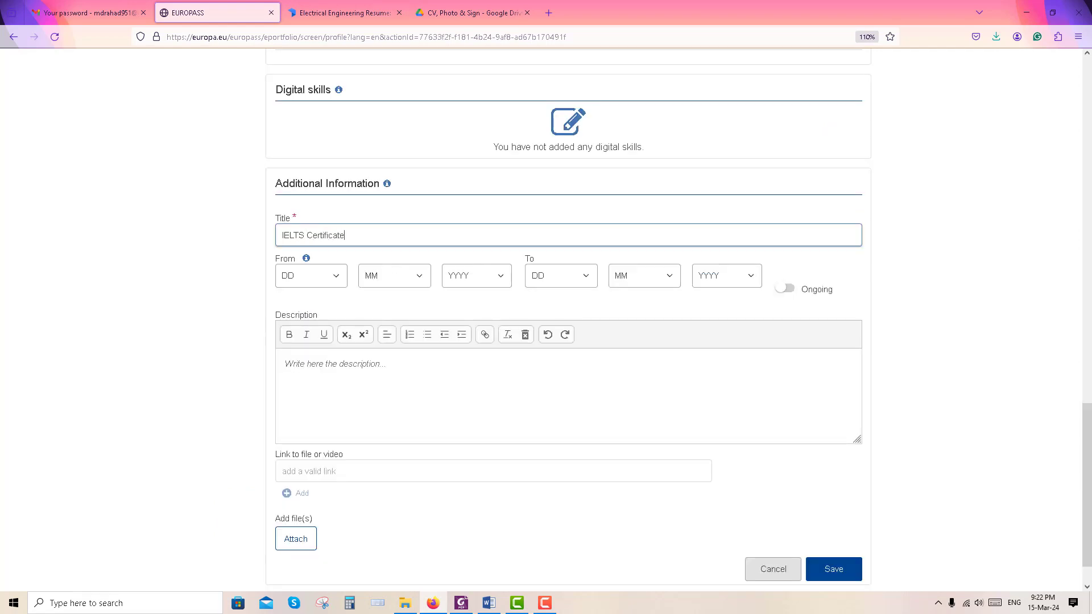
left_click(390, 392)
type("Overall 6.5 Listening 6.5 Reading 6.5 Writing 6.5 Speaking 7")
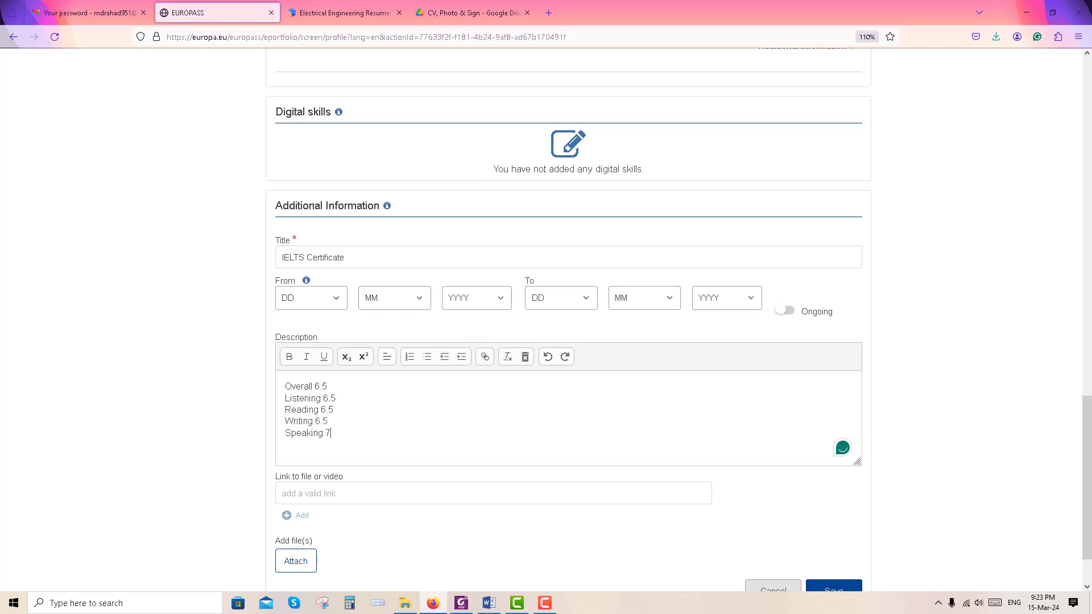
scroll(446, 393, "down", 2)
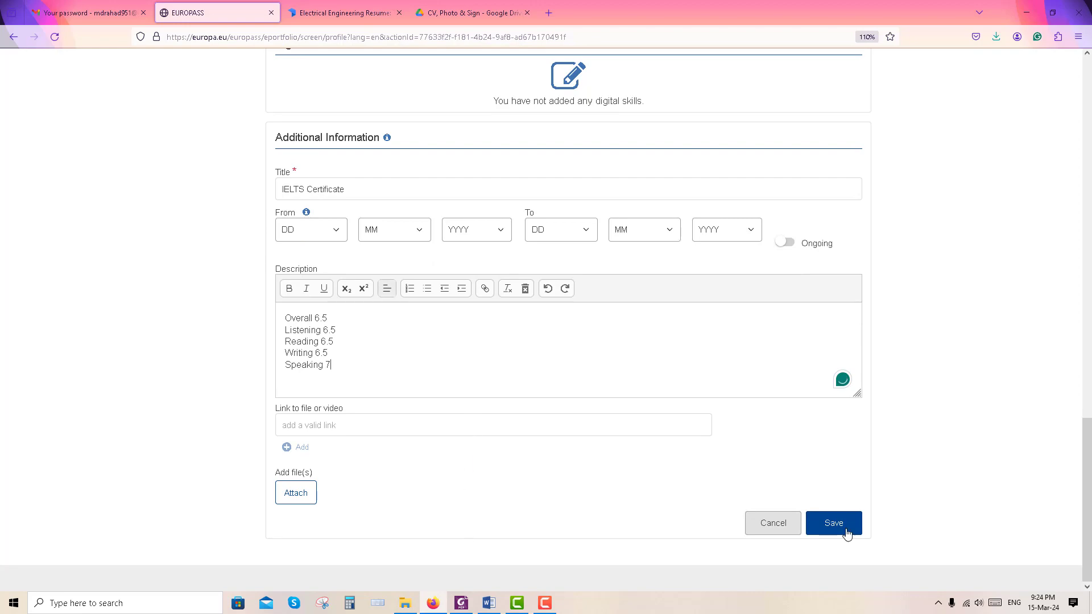
left_click(833, 522)
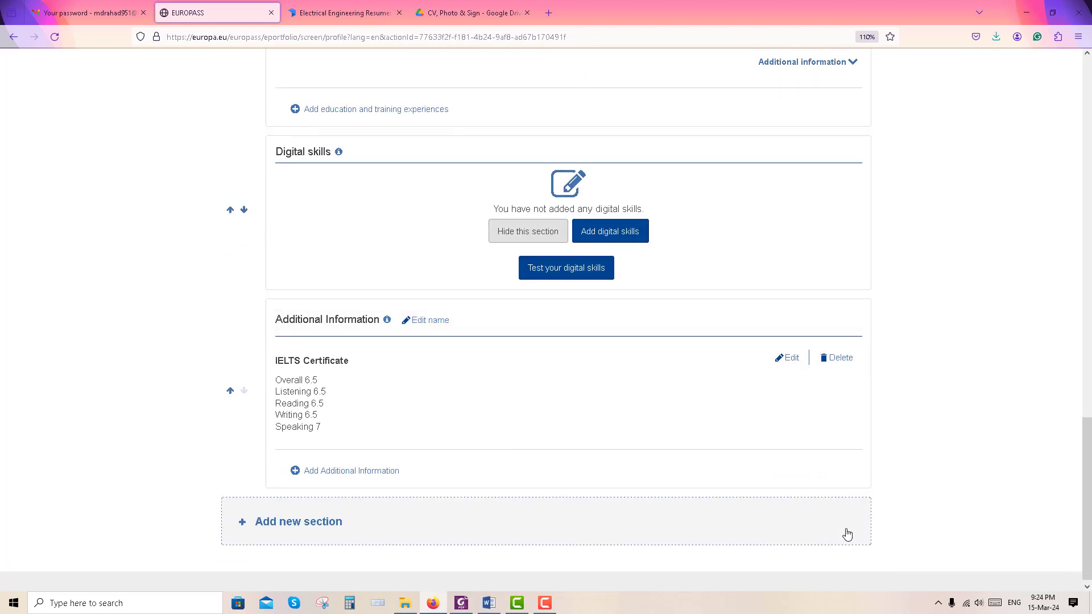
Save a Thesis entry with the transformer-monitoring project summary and a bold title line
left_click(353, 471)
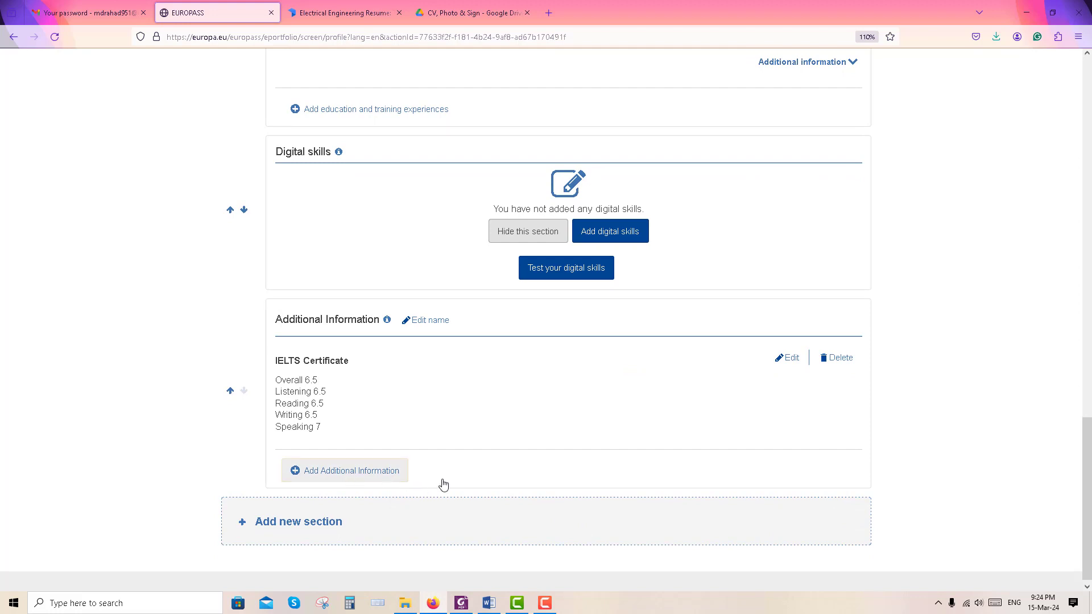
type("Thesis")
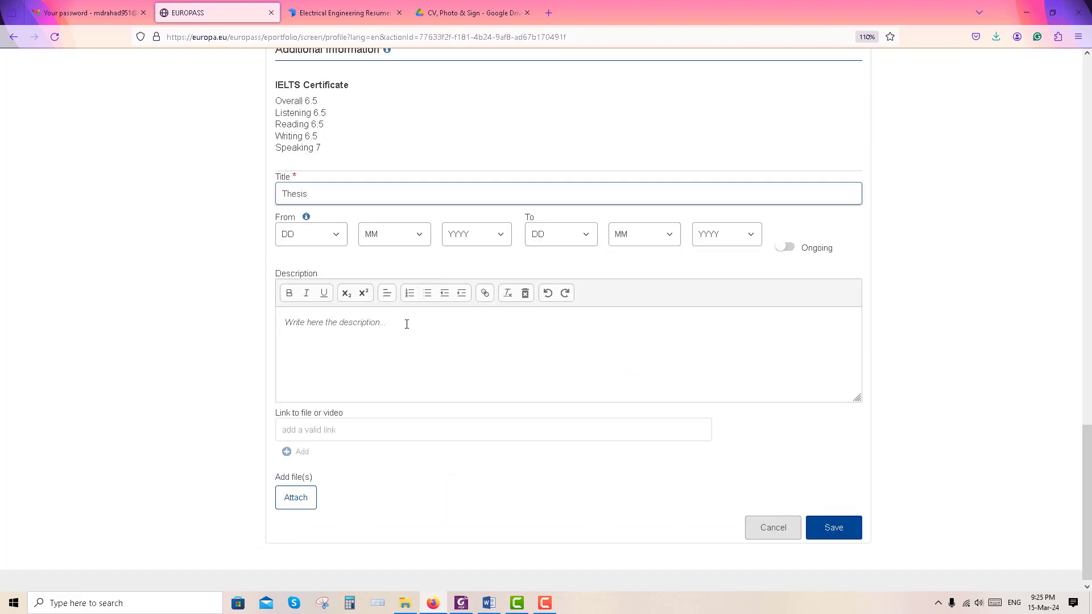
left_click_drag(406, 324, 275, 322)
key("BackSpace")
type("Designing & Manfacturing of Transformer and its Real Time Health Monitoring.")
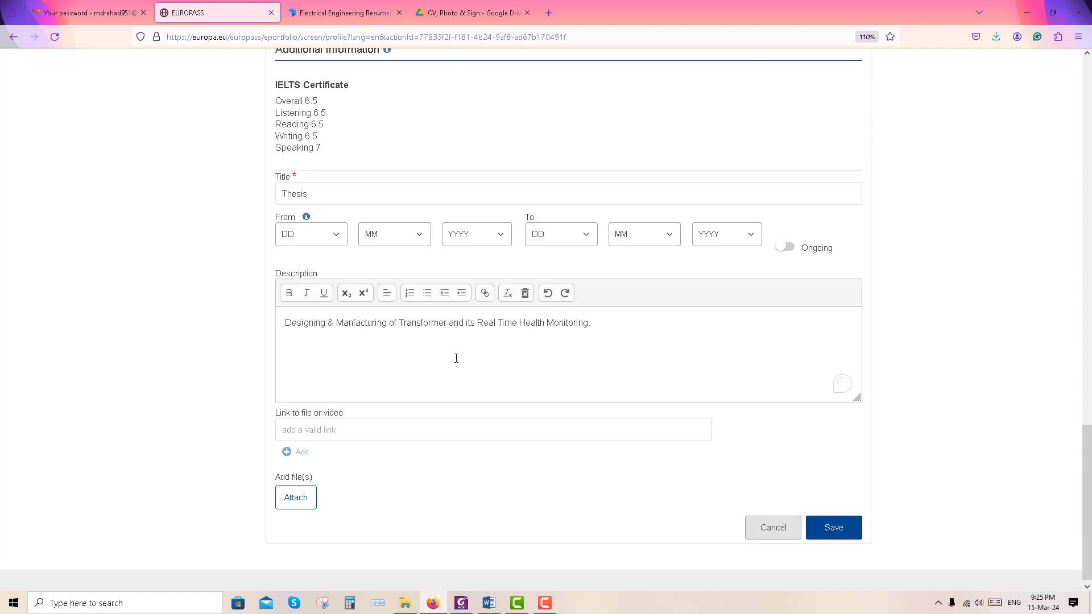
type("A microcontroller-based transformer health monitoring system that measures some physical & electrical parameters to know the real-time condition of the transformer in which it is installed. The system can communicate with the computer and can take necessary action against any fault like overheating and over-current of the transformer.")
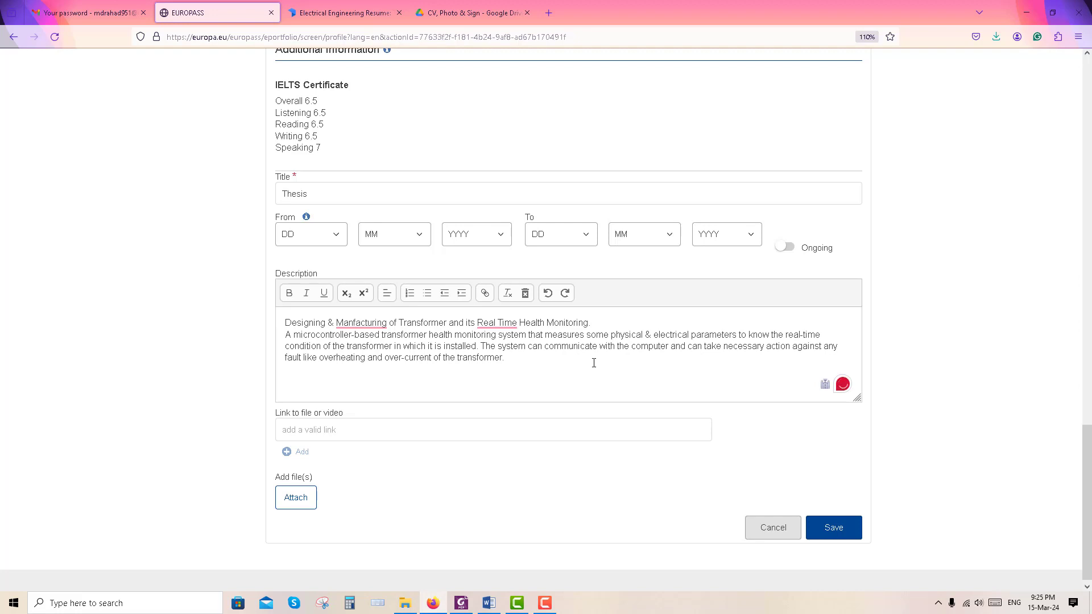
left_click_drag(591, 322, 286, 323)
left_click(290, 294)
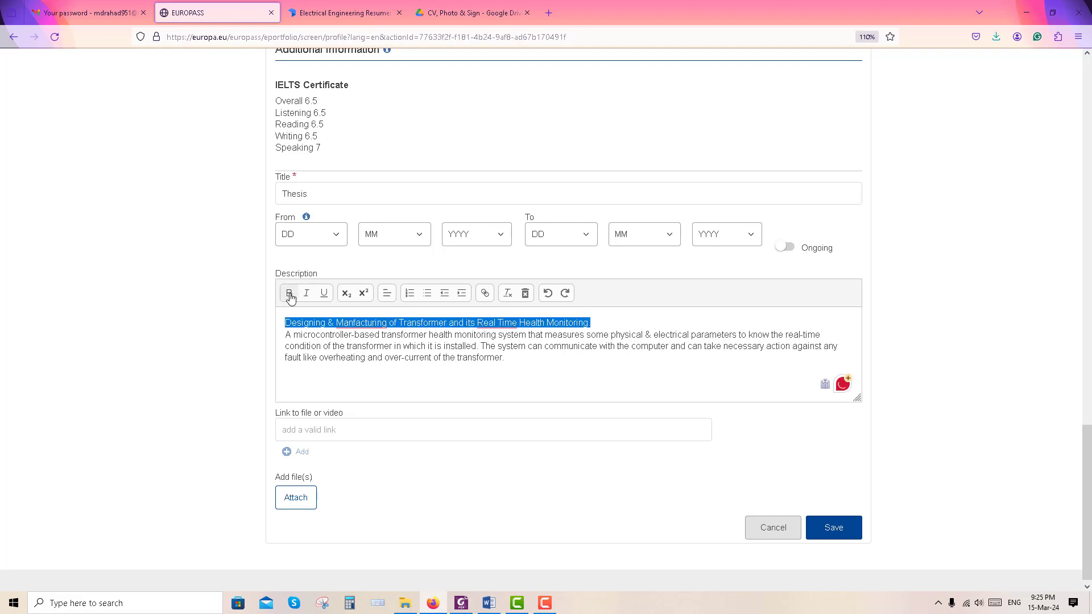
left_click(843, 529)
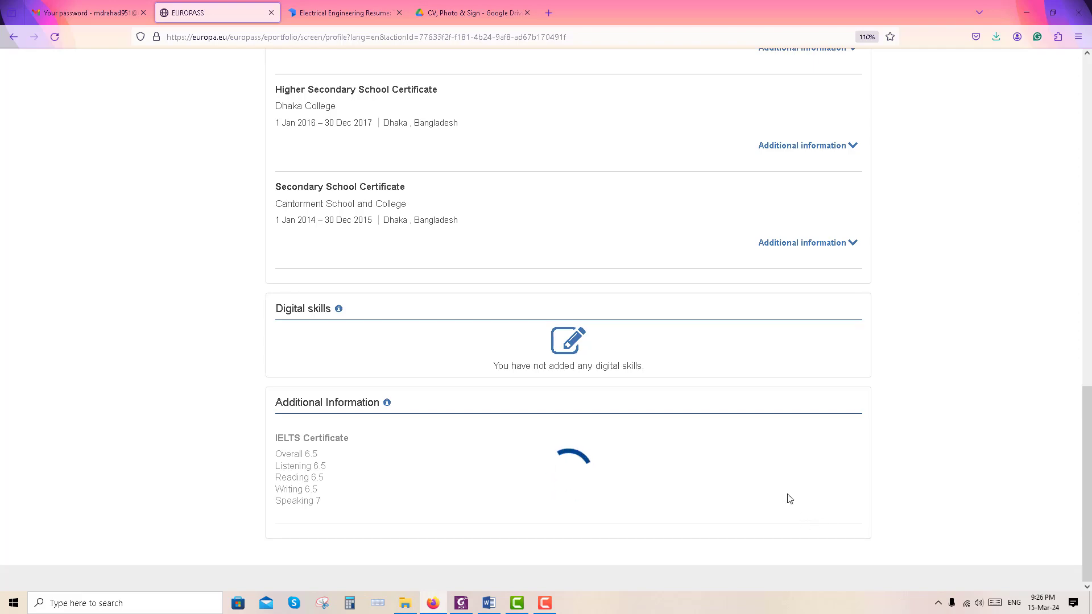
Add an Honors and Awards entry for the VC's Award, then start another entry
scroll(364, 455, "down", 2)
left_click(360, 463)
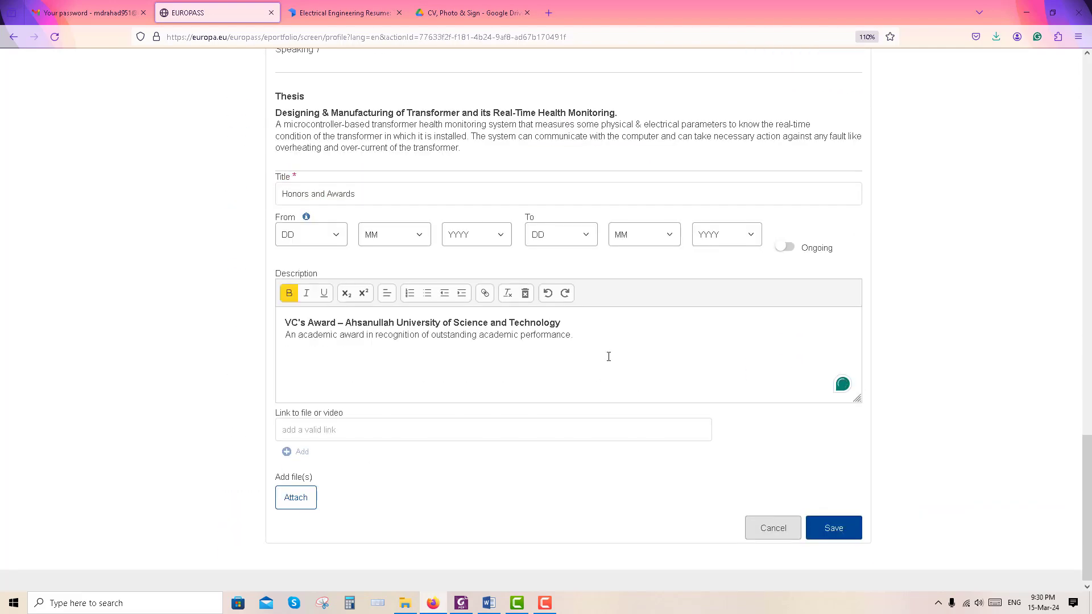
left_click(840, 525)
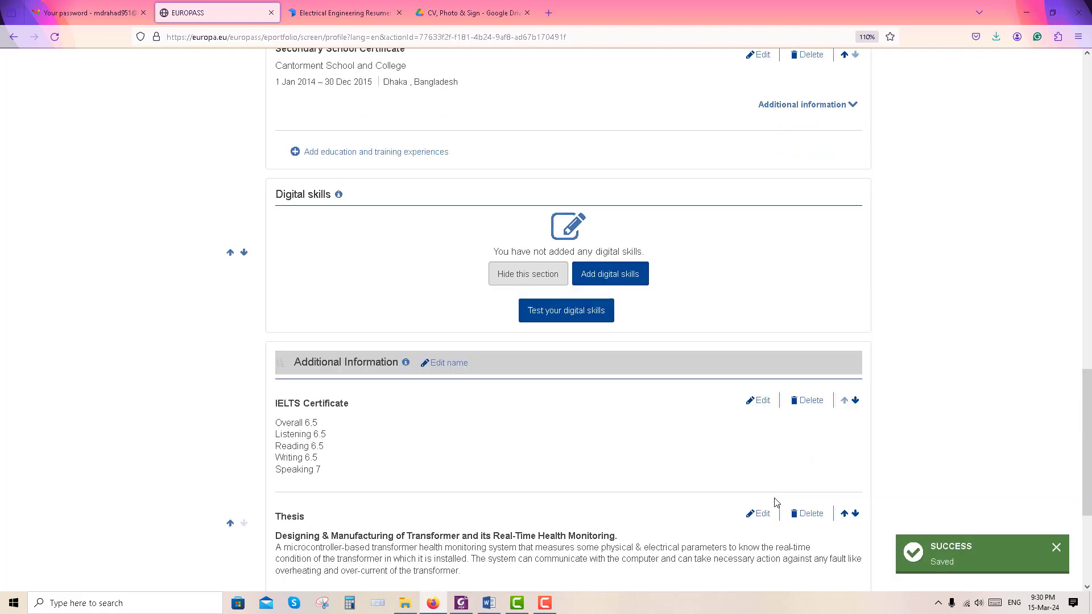
scroll(777, 500, "down", 4)
left_click(345, 466)
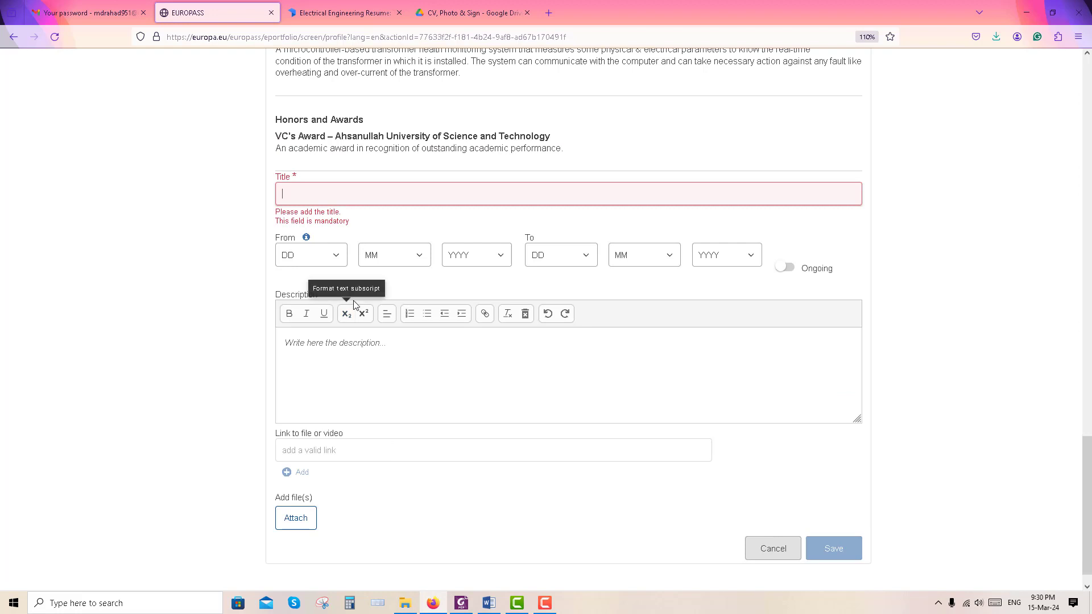
Save a Skills entry with the pasted bulleted list of abilities
type("Skills")
left_click(370, 325)
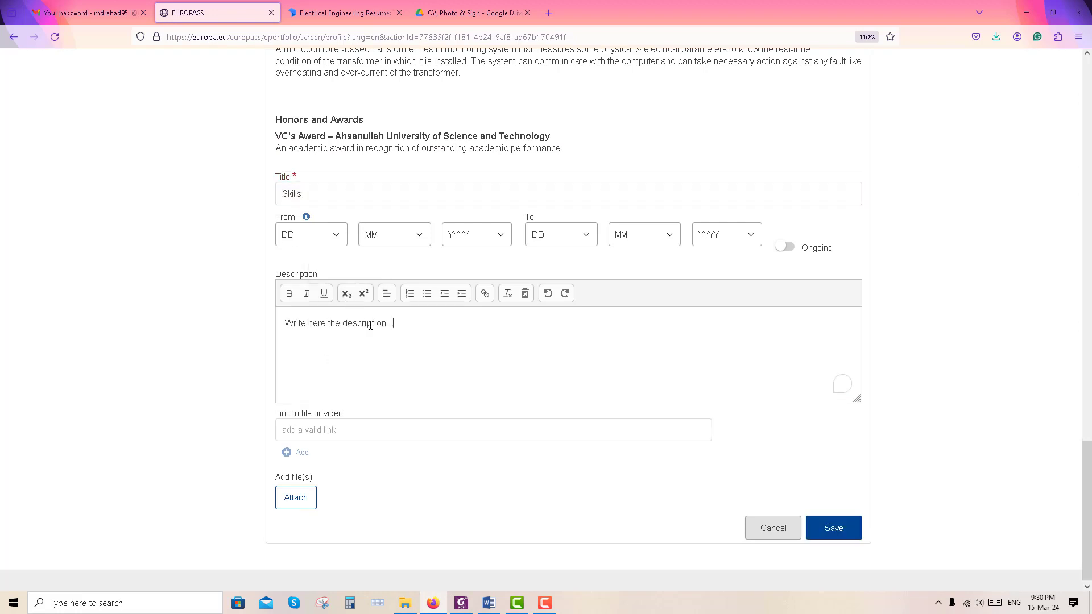
left_click_drag(394, 325, 285, 329)
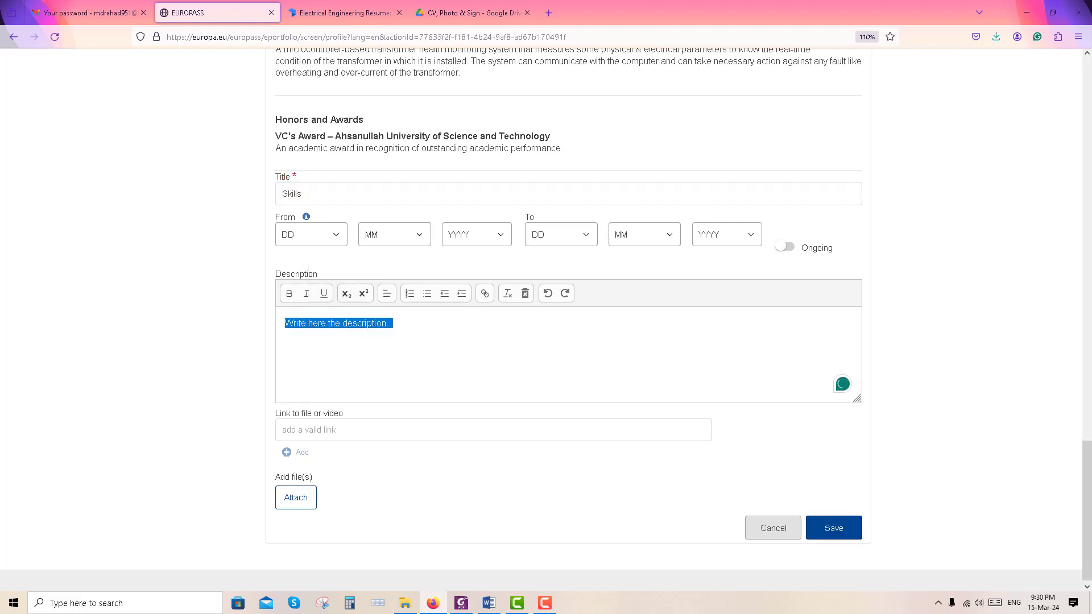
key("ctrl+v")
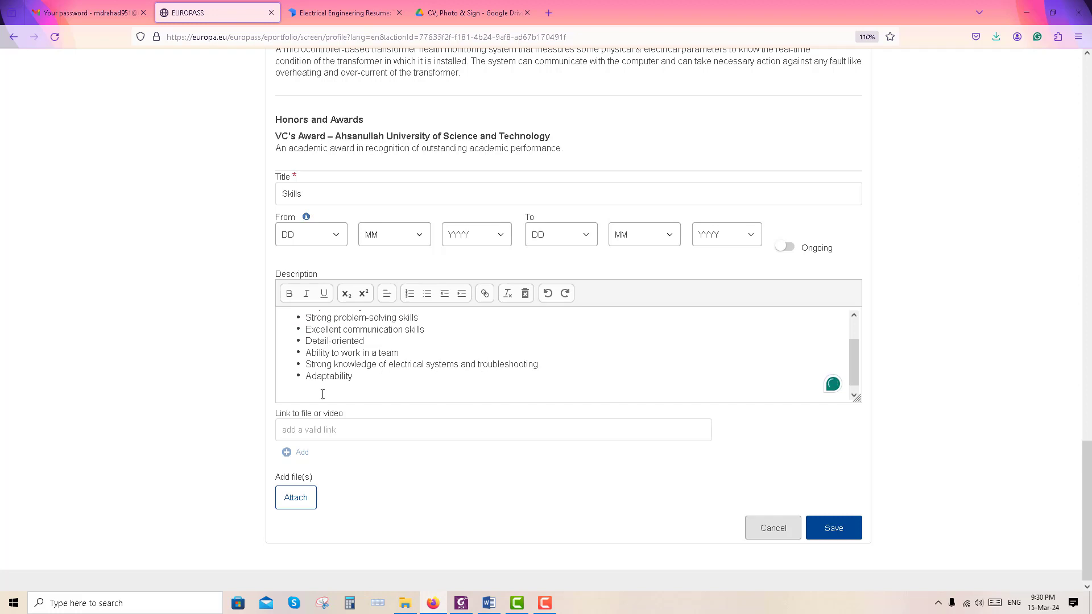
key("BackSpace")
scroll(502, 389, "up", 1)
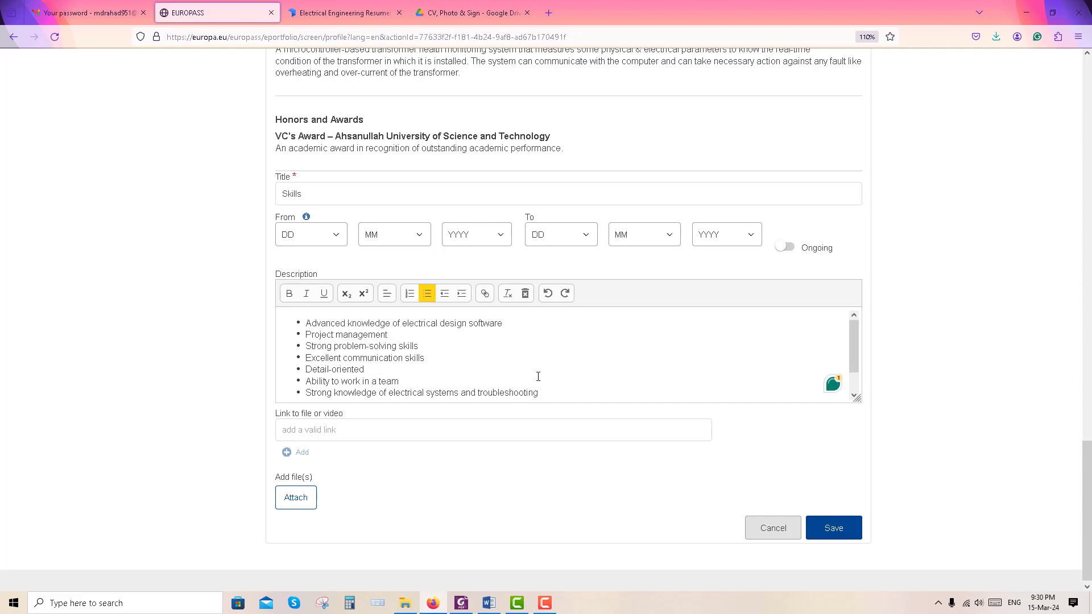
left_click(850, 530)
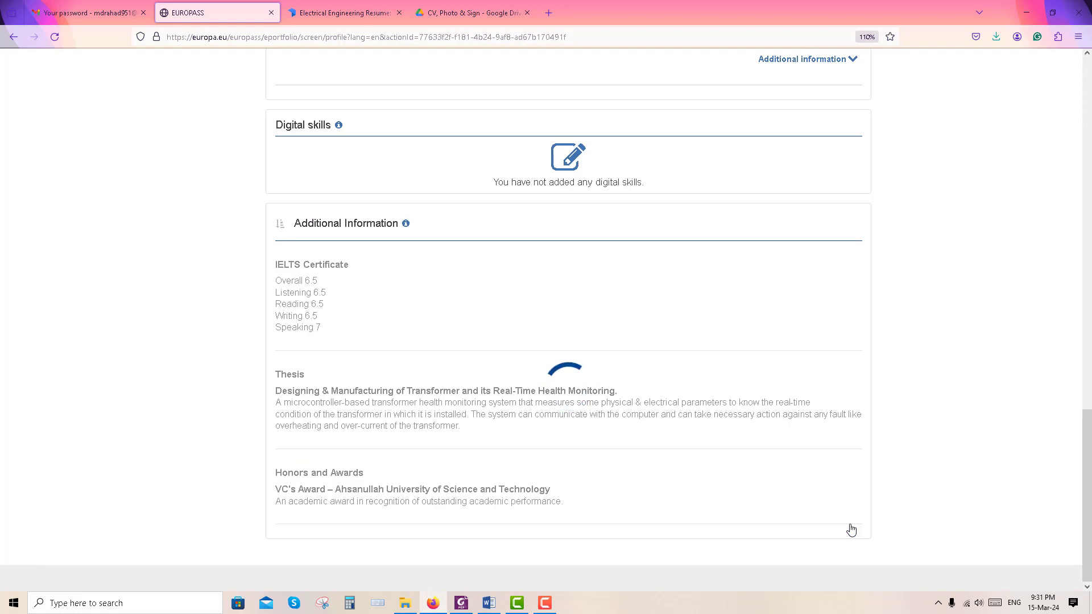
Save a Volunteering entry with a bold 'Volunteer at BD Clean' heading
scroll(470, 420, "down", 5)
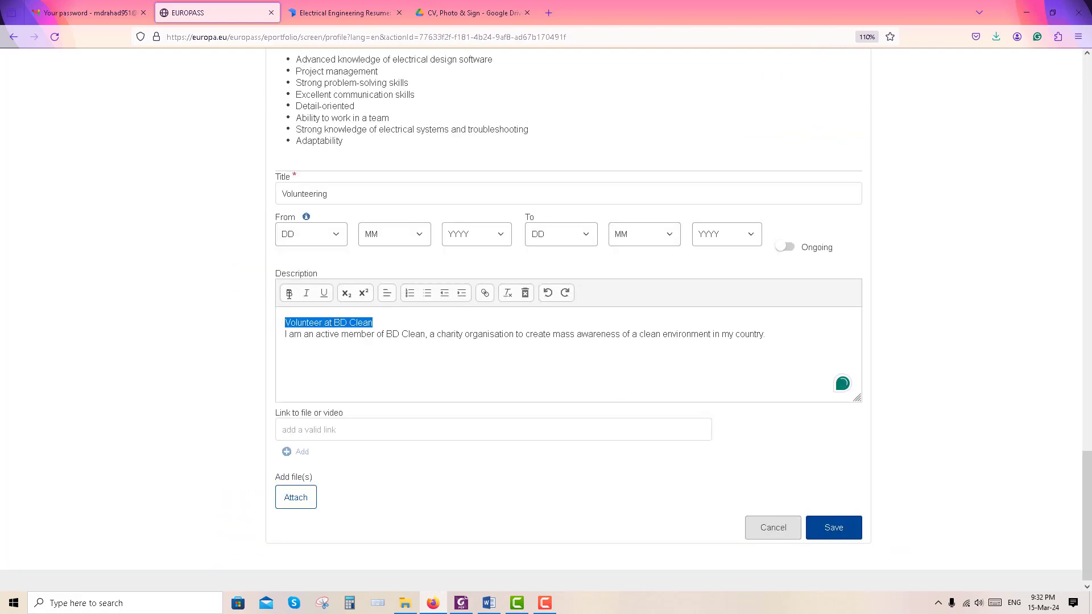
key("ctrl+b")
left_click(511, 381)
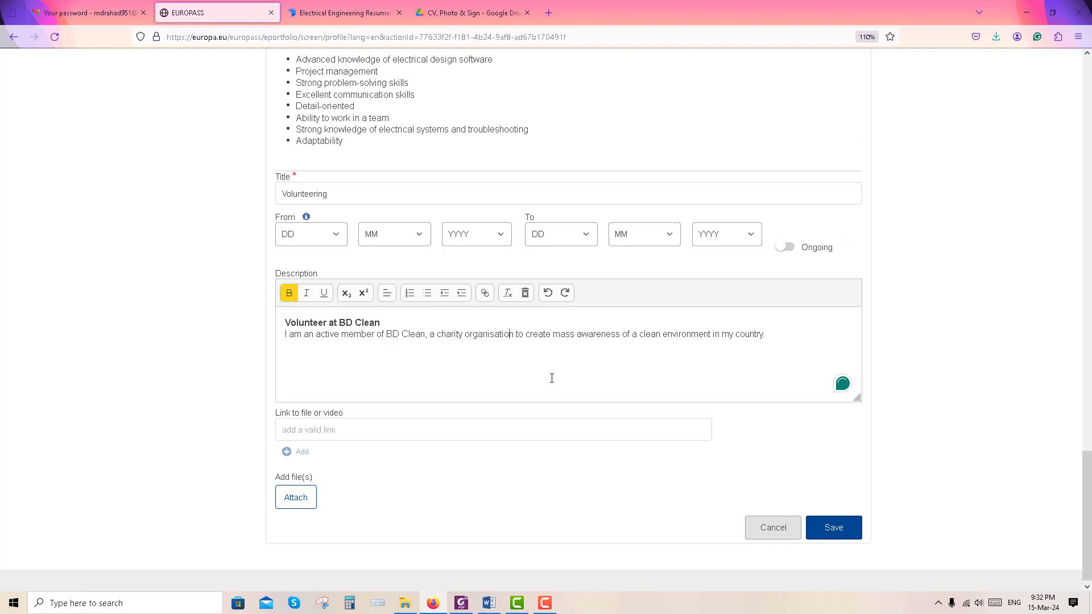
left_click(841, 534)
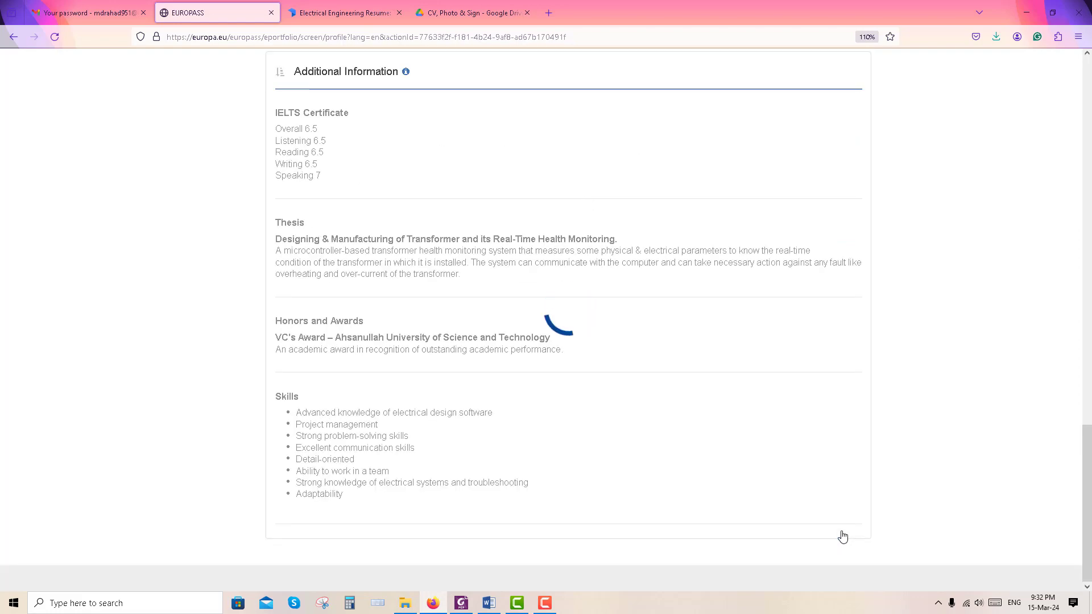
scroll(842, 537, "down", 7)
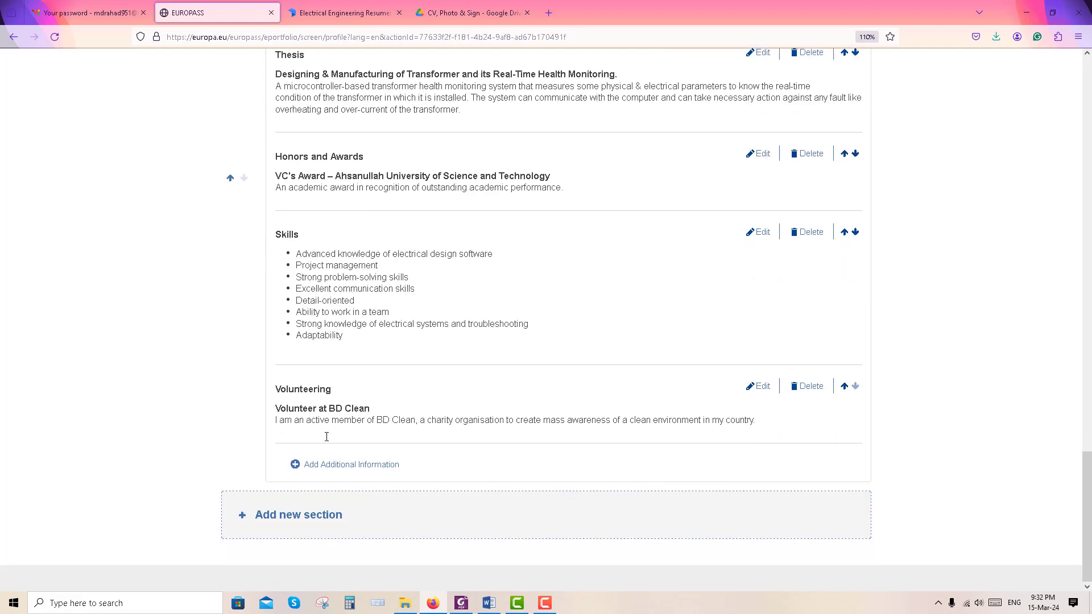
Add a new Recommendations section to the profile
left_click(277, 528)
left_click(711, 319)
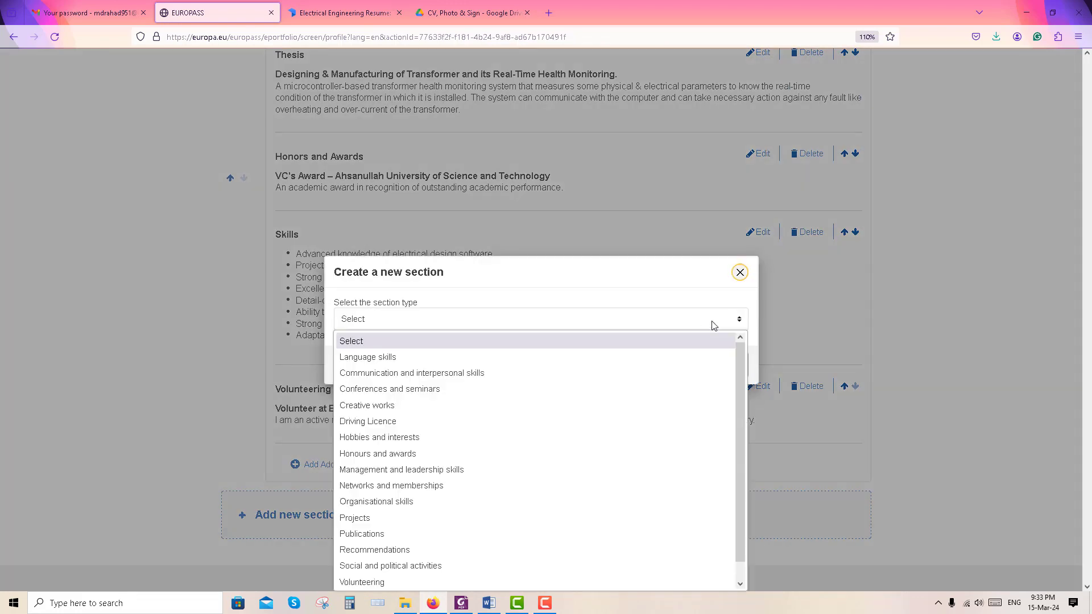
left_click(400, 532)
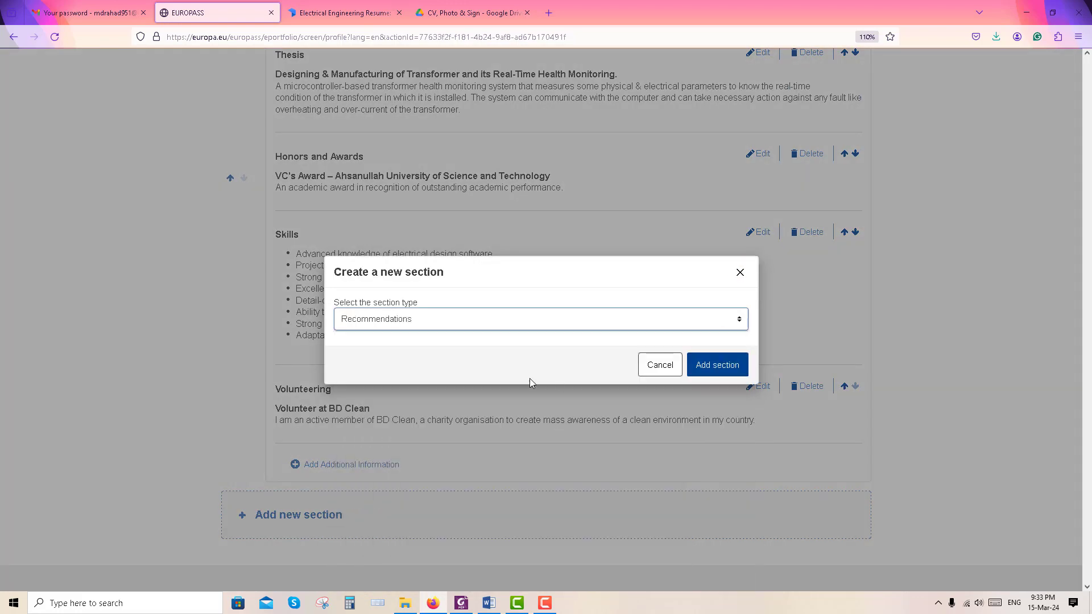
left_click(706, 365)
Start a recommendation with the referee's name, role Professor and e-mail address
left_click(590, 444)
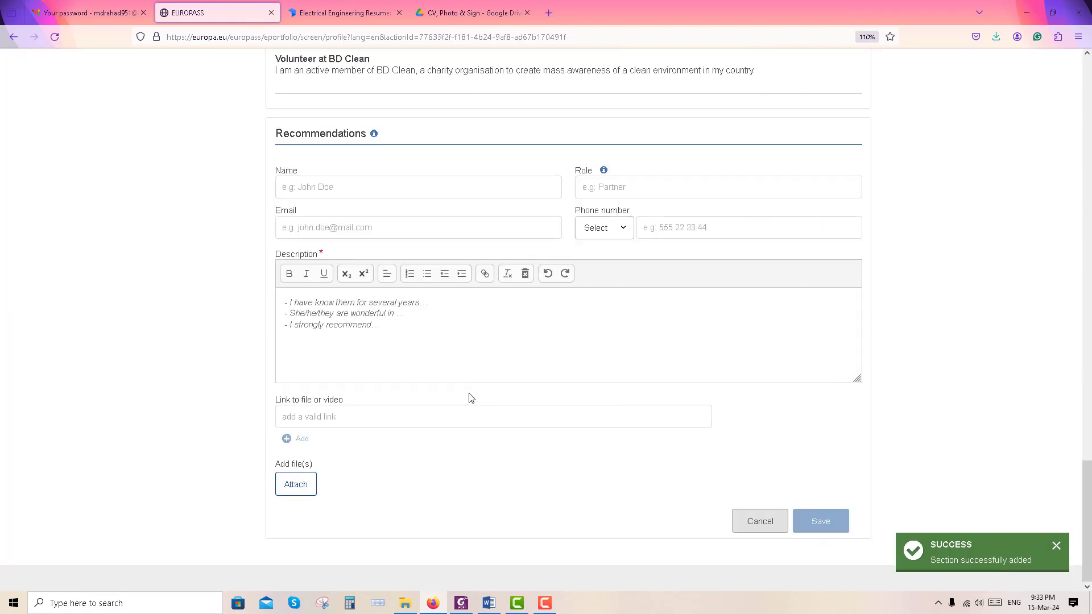
left_click(419, 193)
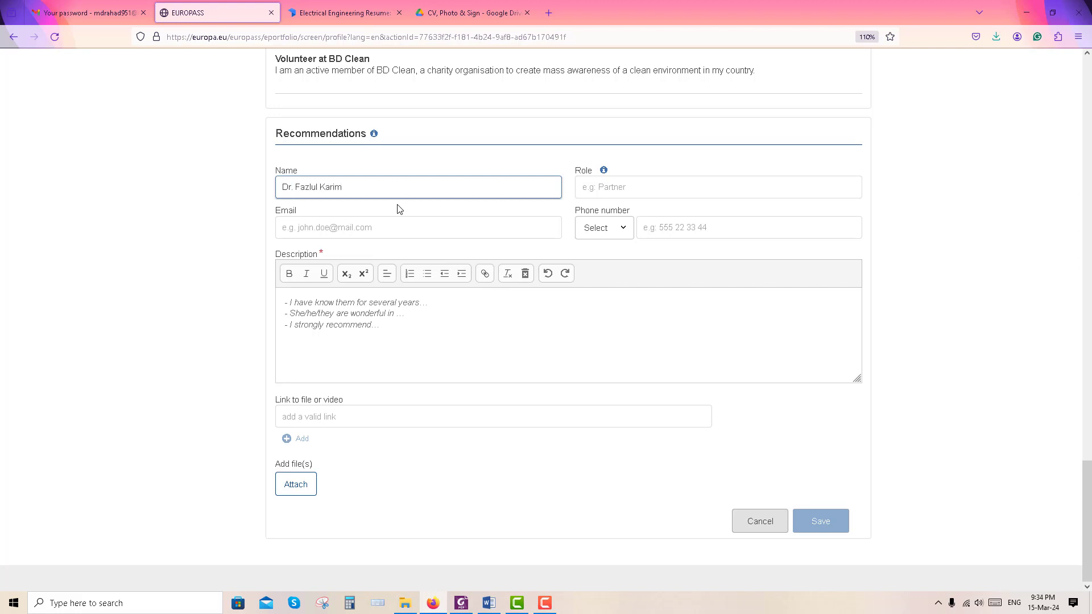
left_click(605, 193)
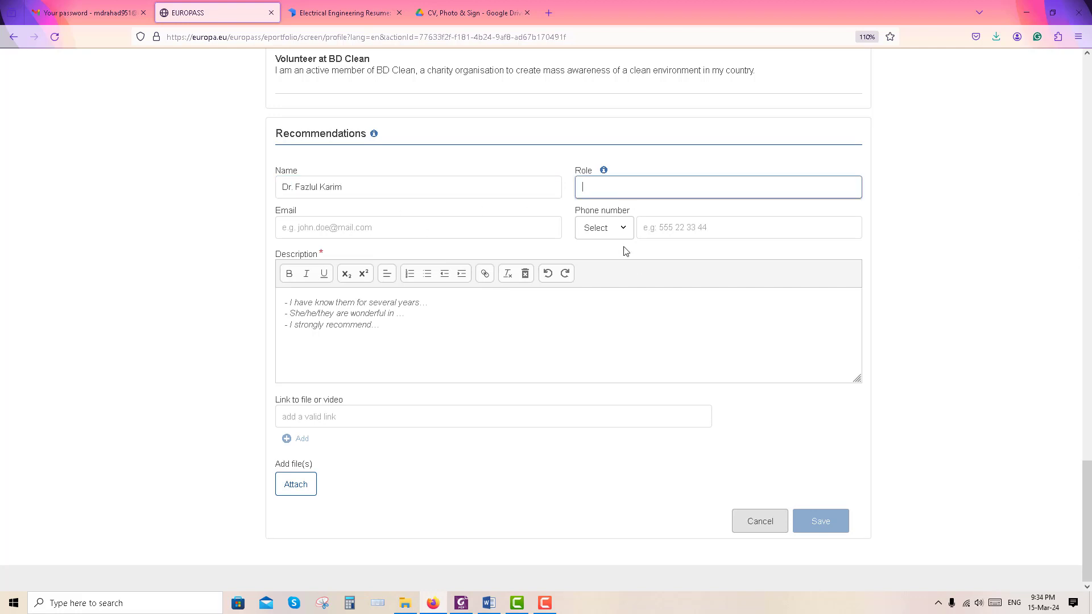
type("Professor")
left_click(392, 232)
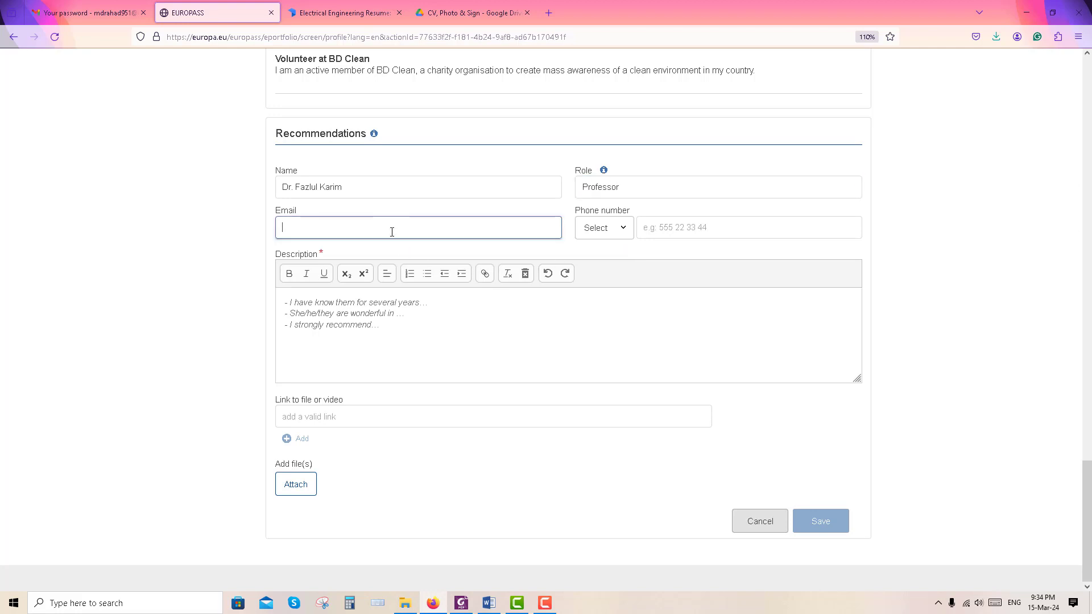
Add the referee's Bangladesh +880 phone number and description, then save the recommendation
left_click(619, 229)
type("ba")
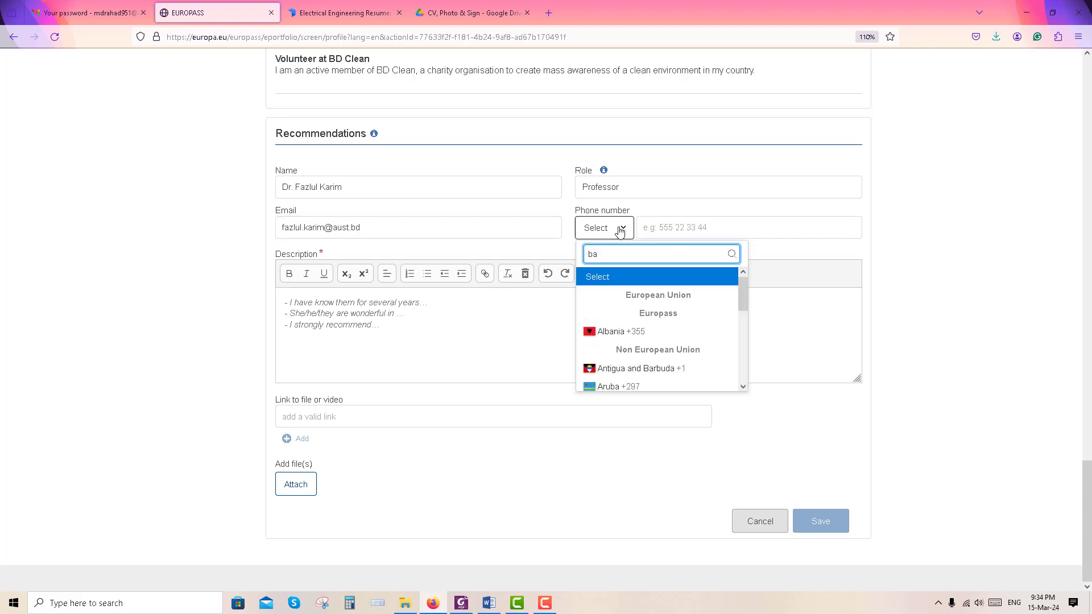
type("ng")
left_click(621, 313)
left_click(692, 228)
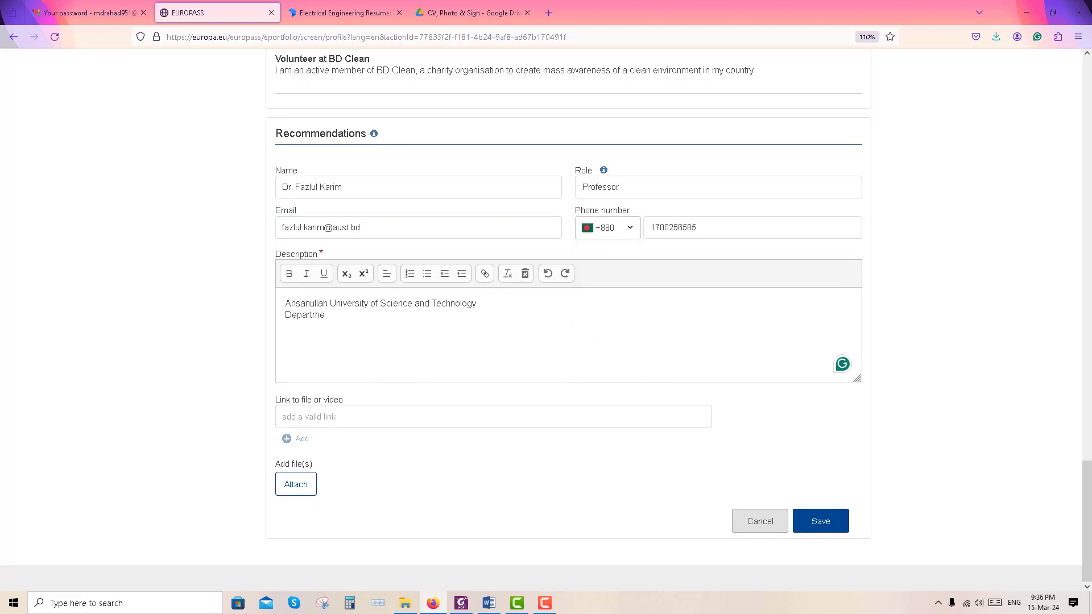
type("t o")
left_click(824, 520)
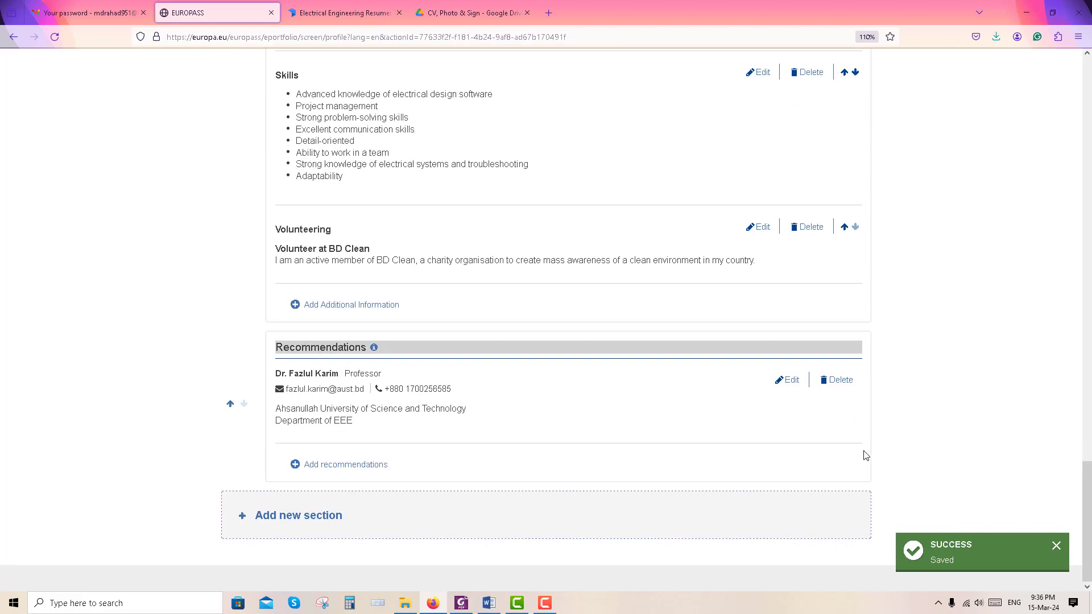
Begin a second recommendation from a manager, entering the role and the referee's e-mail address
left_click(316, 461)
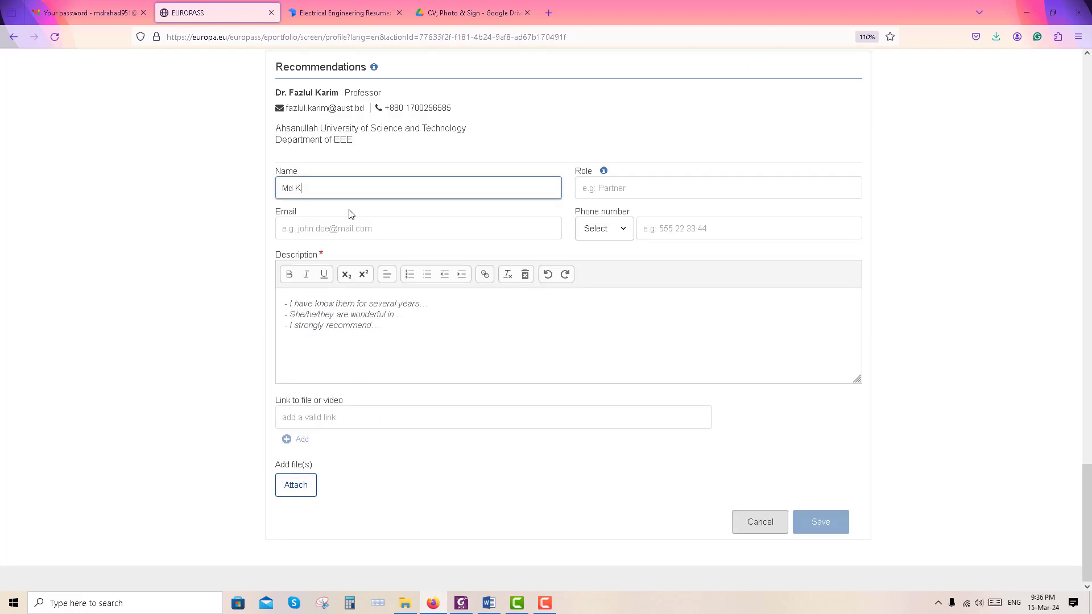
left_click(607, 184)
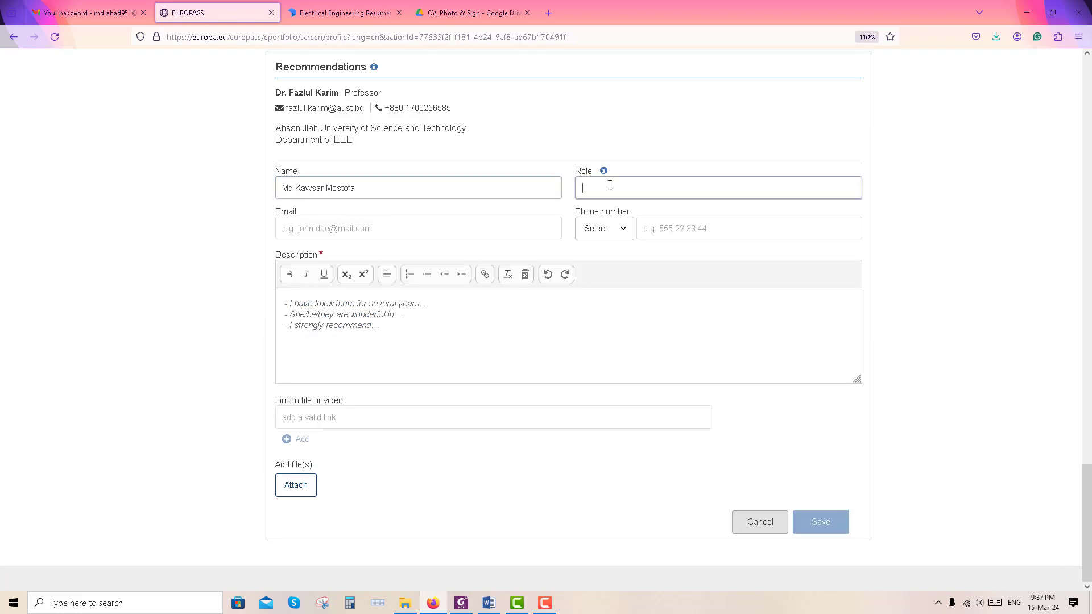
type("Manager")
left_click(391, 231)
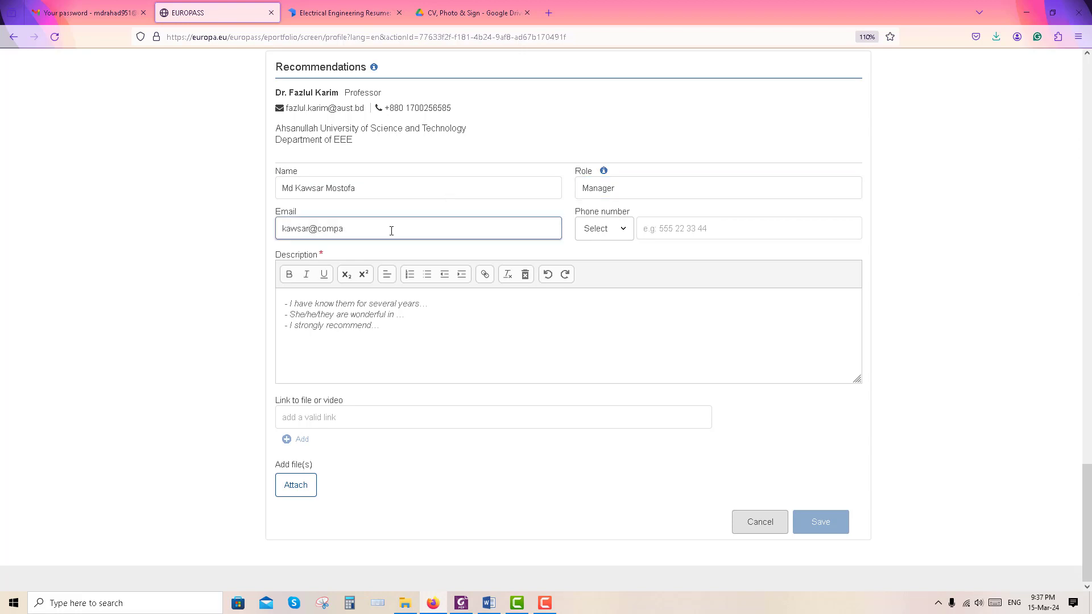
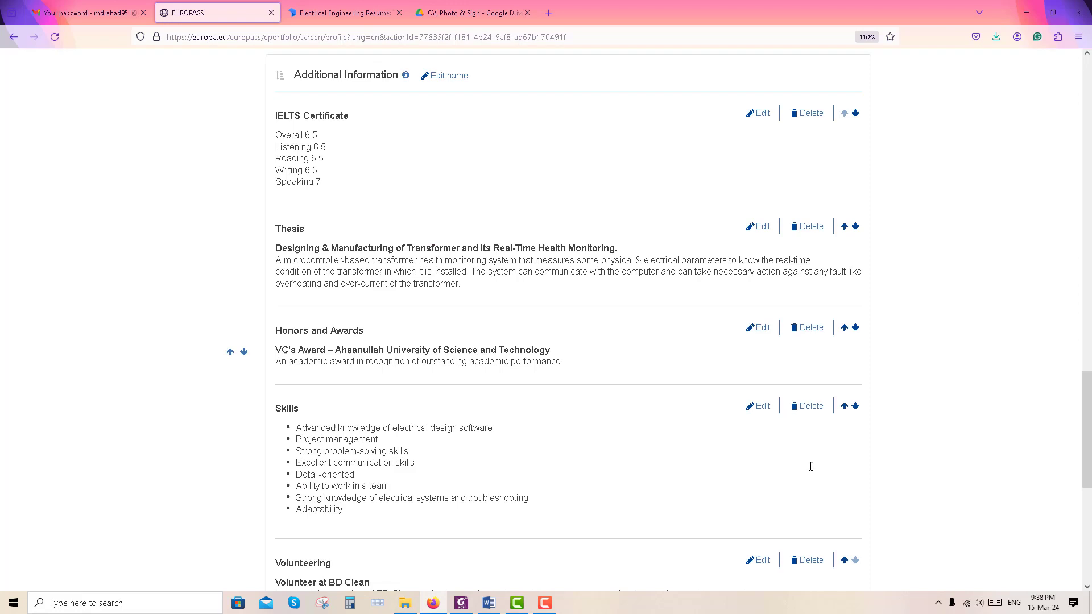
scroll(813, 467, "up", 6)
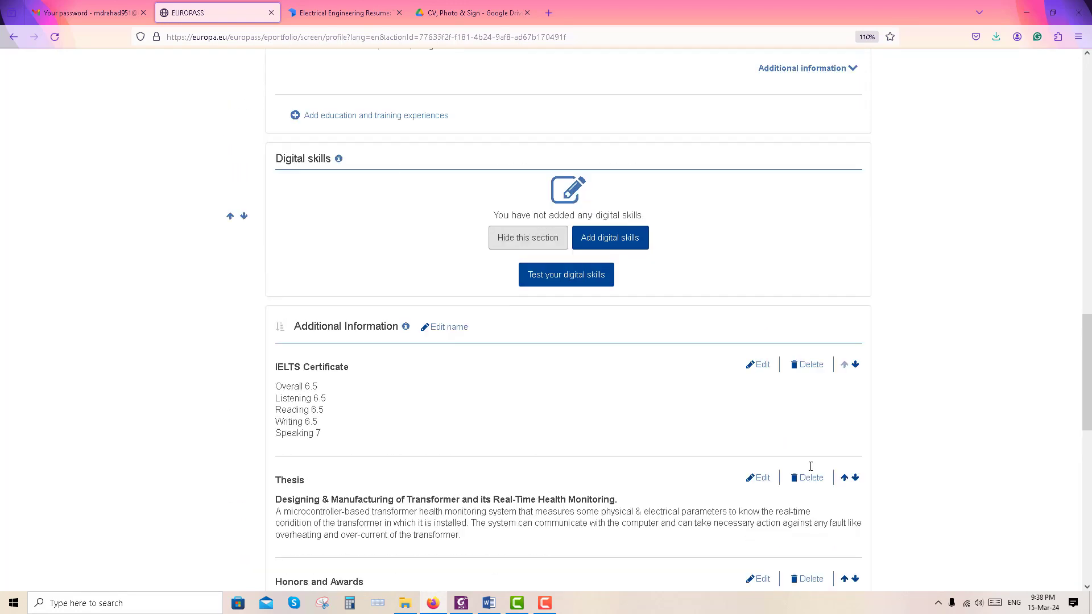
Hide the empty Digital skills section
scroll(815, 467, "up", 1)
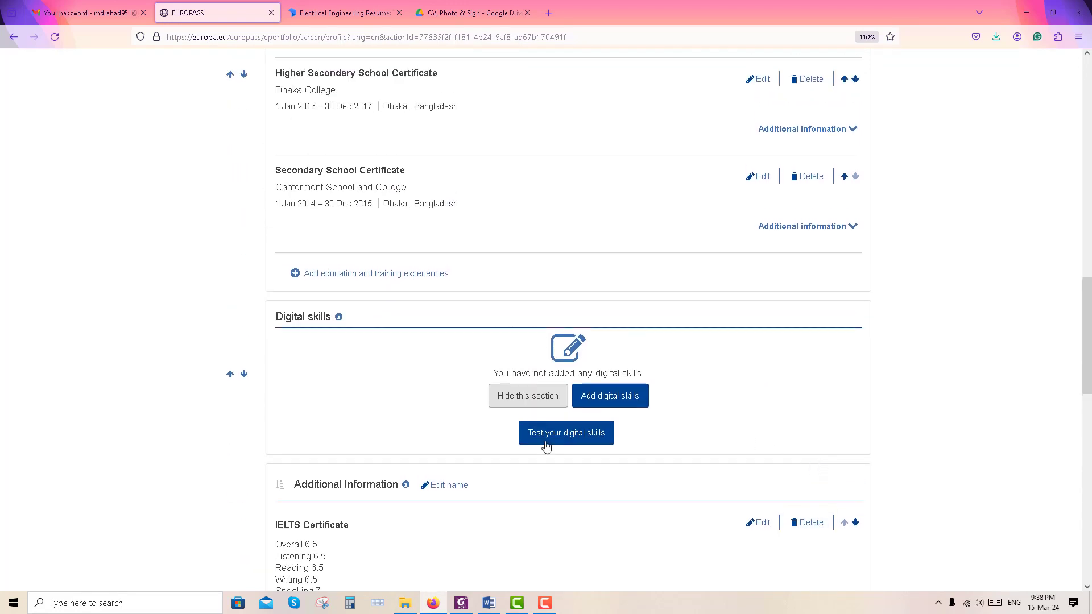
left_click(530, 397)
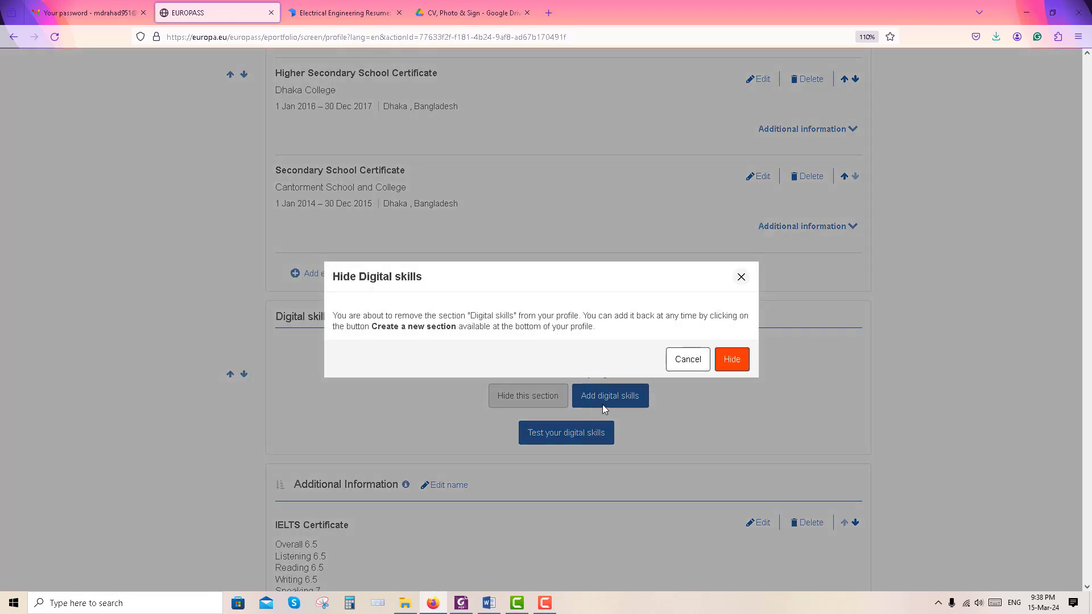
left_click(777, 358)
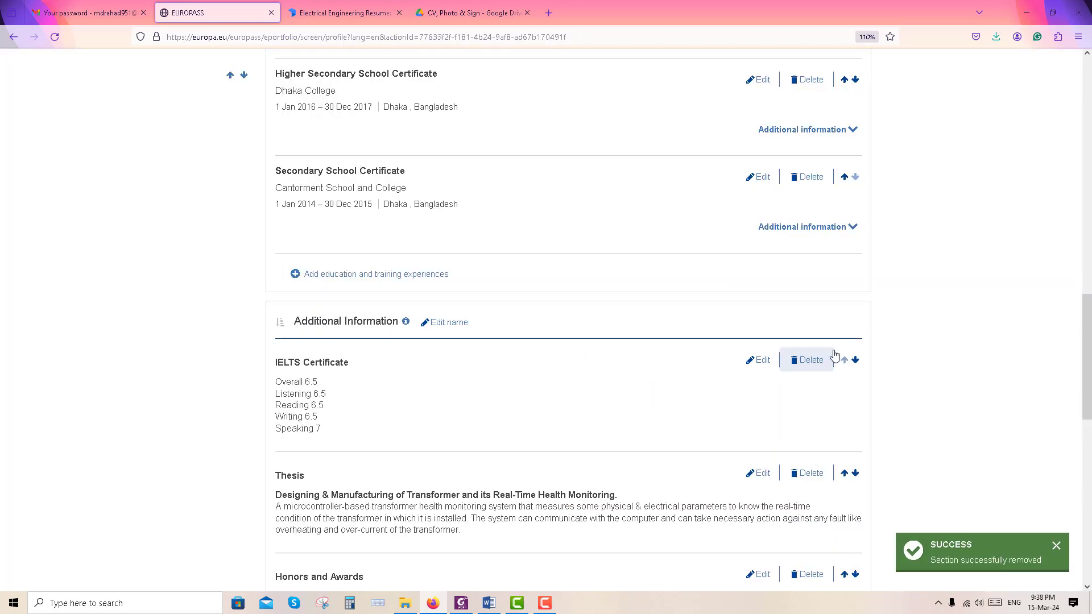
Move Thesis and then Honors and Awards above IELTS Certificate in Additional Information
scroll(876, 341, "down", 3)
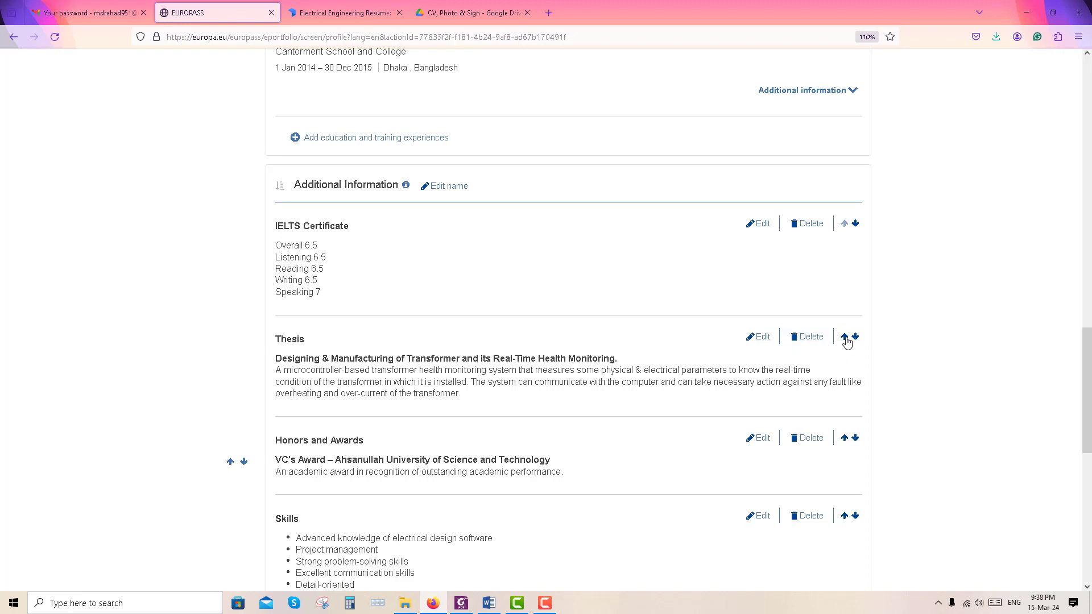
left_click(844, 337)
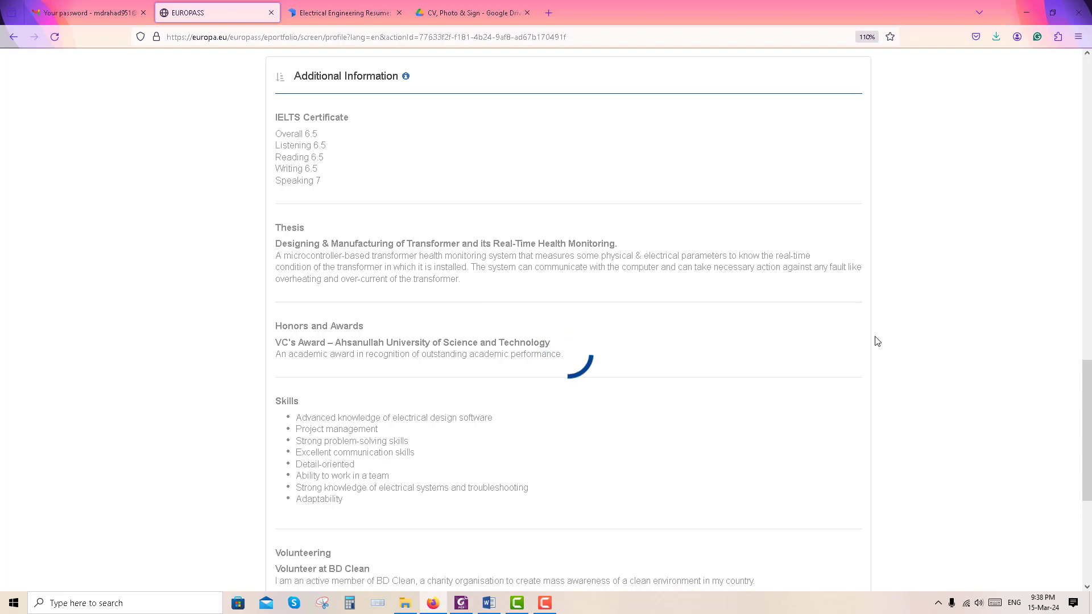
scroll(854, 330, "down", 3)
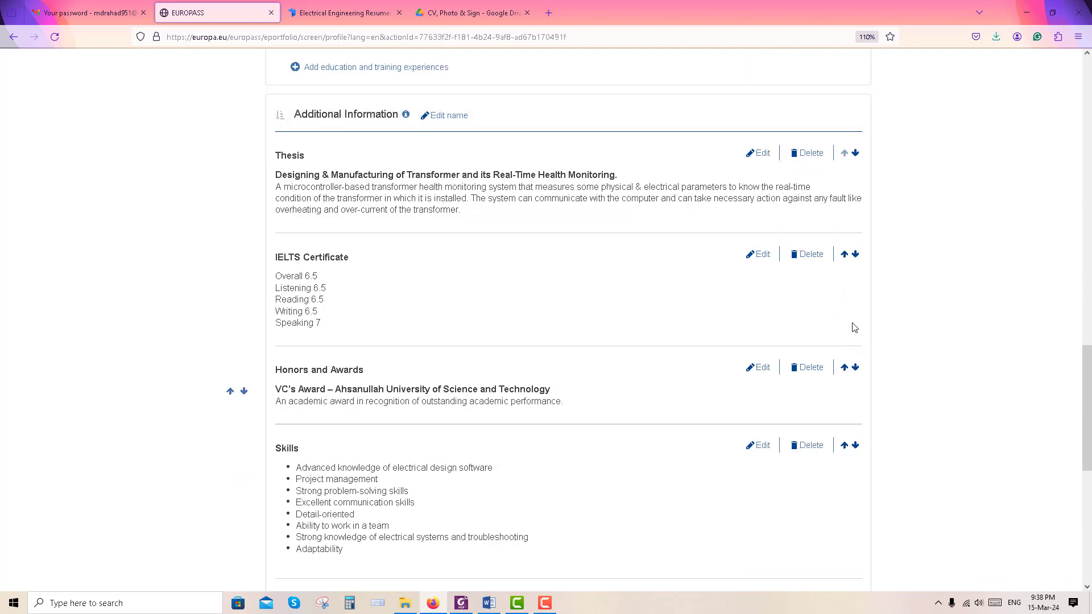
left_click(854, 367)
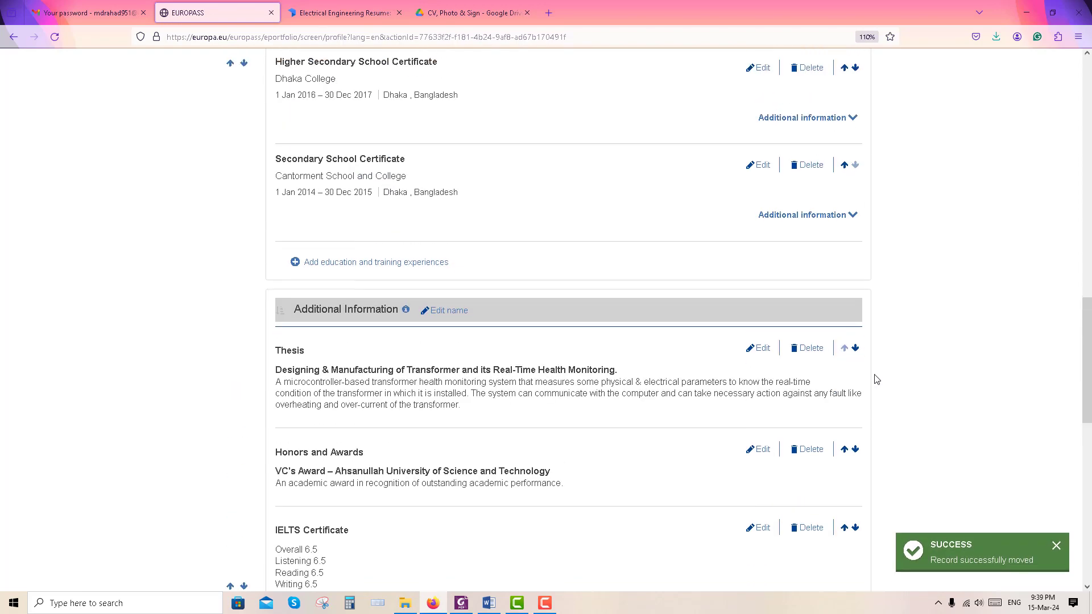
scroll(878, 392, "down", 12)
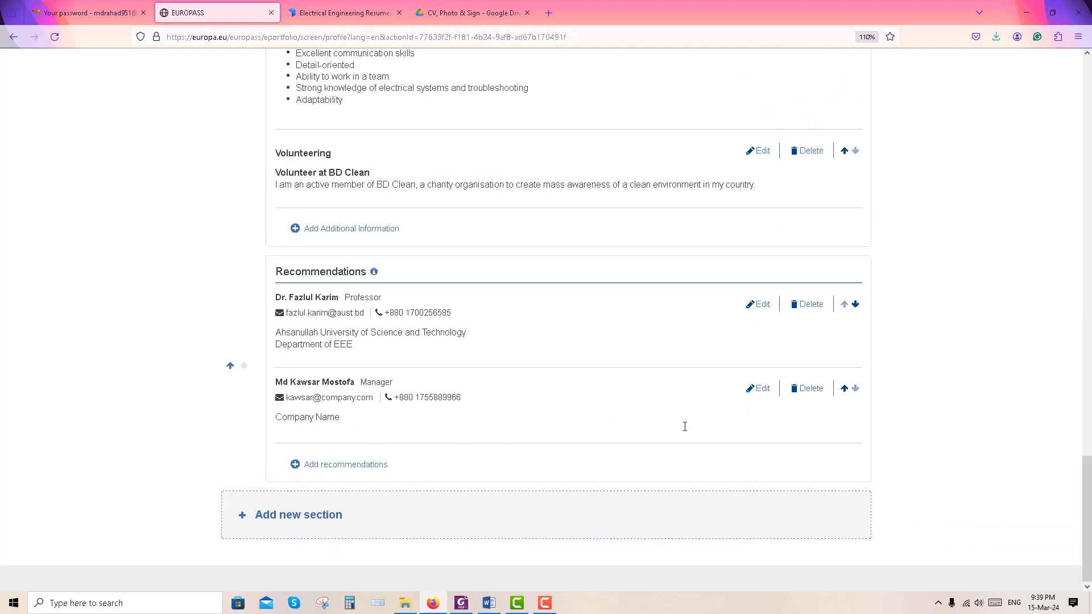
scroll(922, 489, "up", 15)
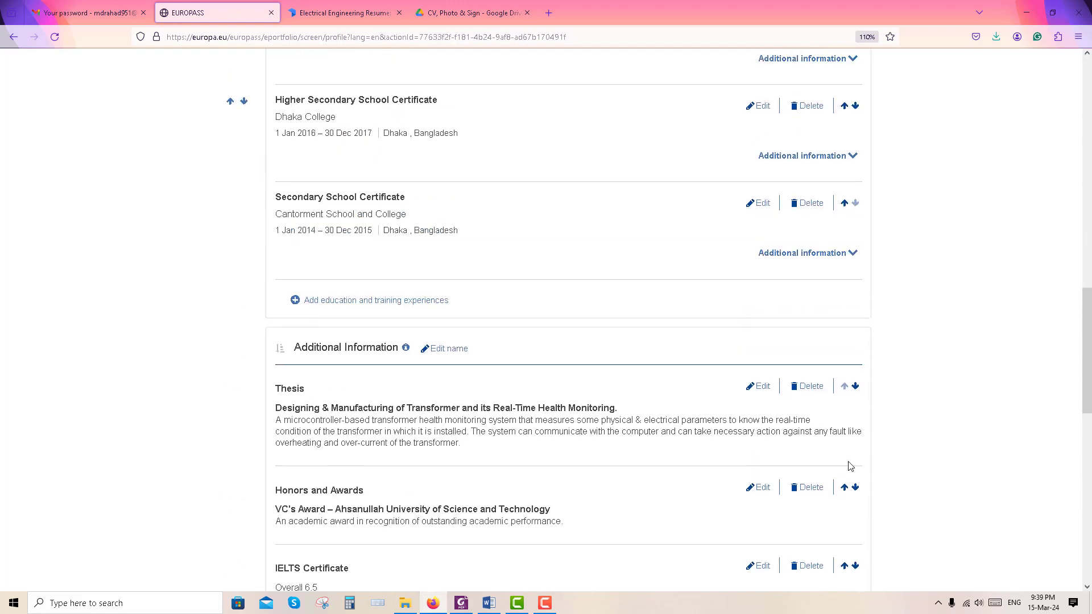
scroll(850, 465, "up", 10)
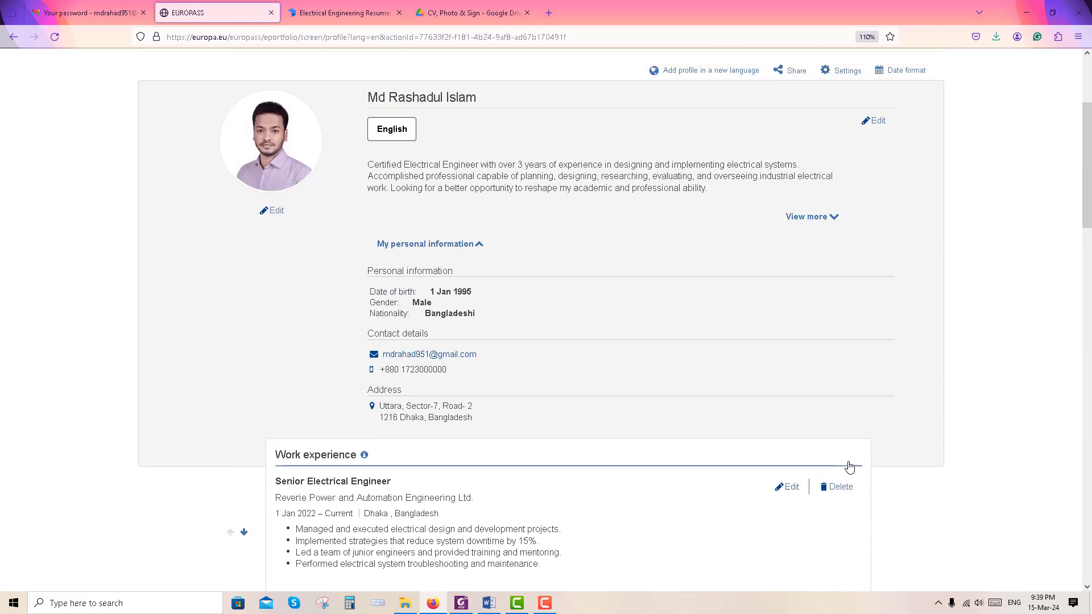
Go to My Library and choose Create a CV in the CVs box
scroll(849, 466, "up", 4)
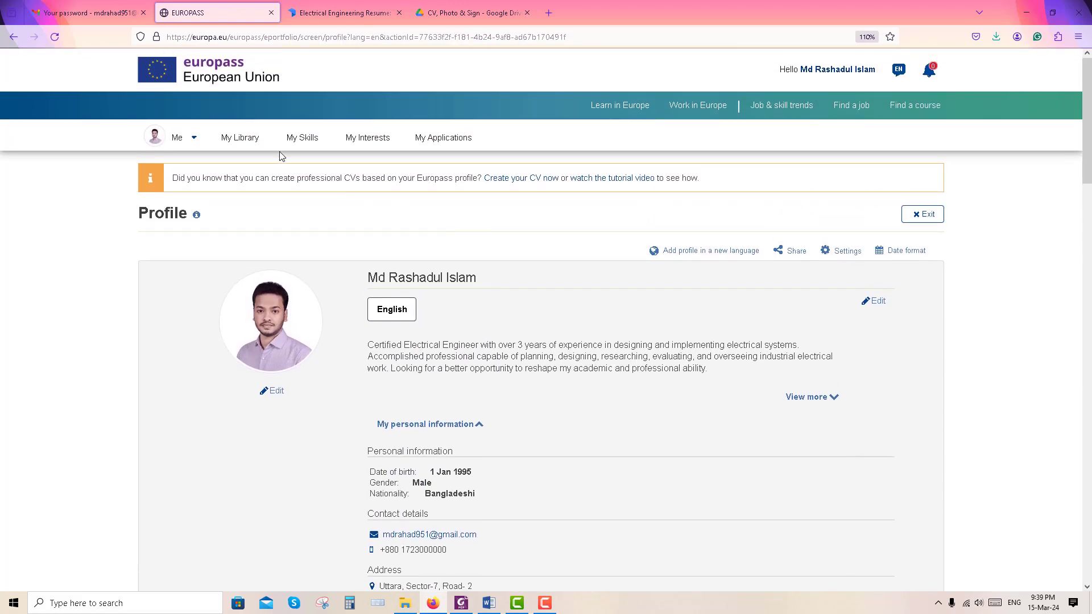
left_click(235, 141)
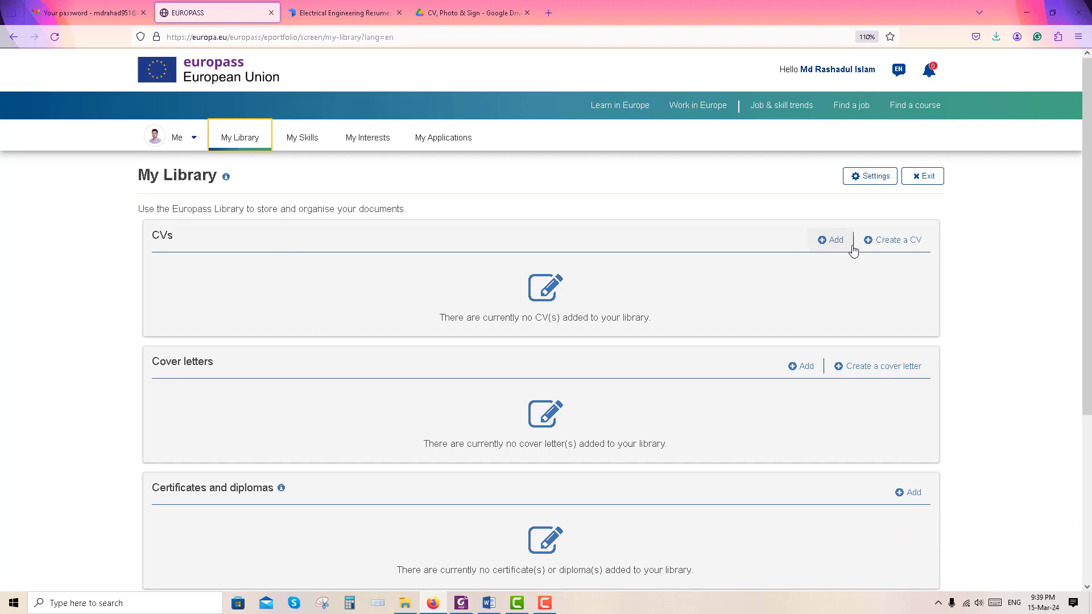
left_click(879, 246)
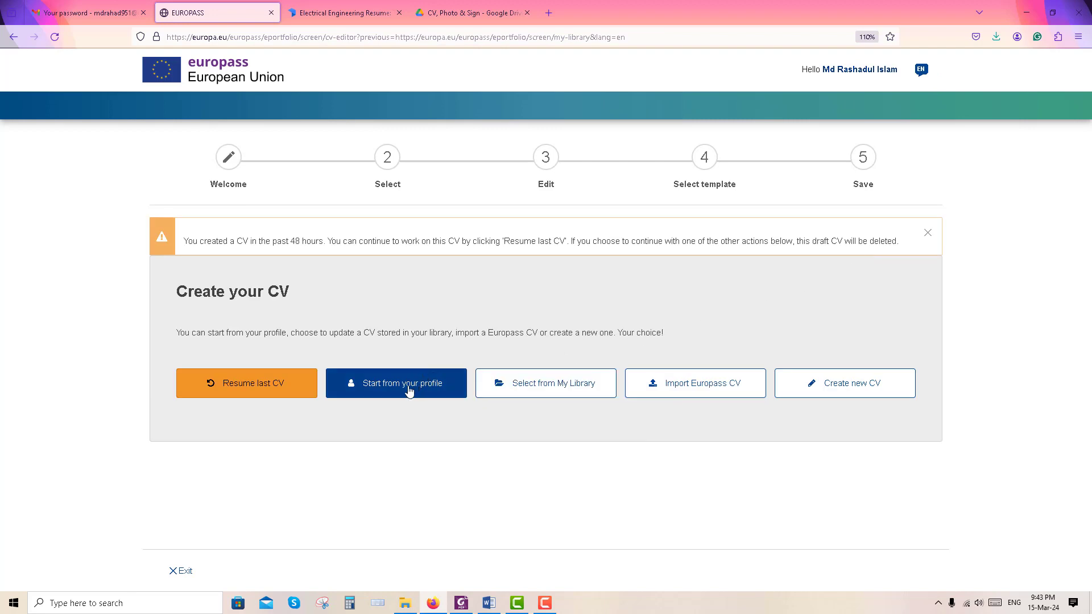
Start the CV from the profile, review the ticked sections and continue to template selection
left_click(409, 391)
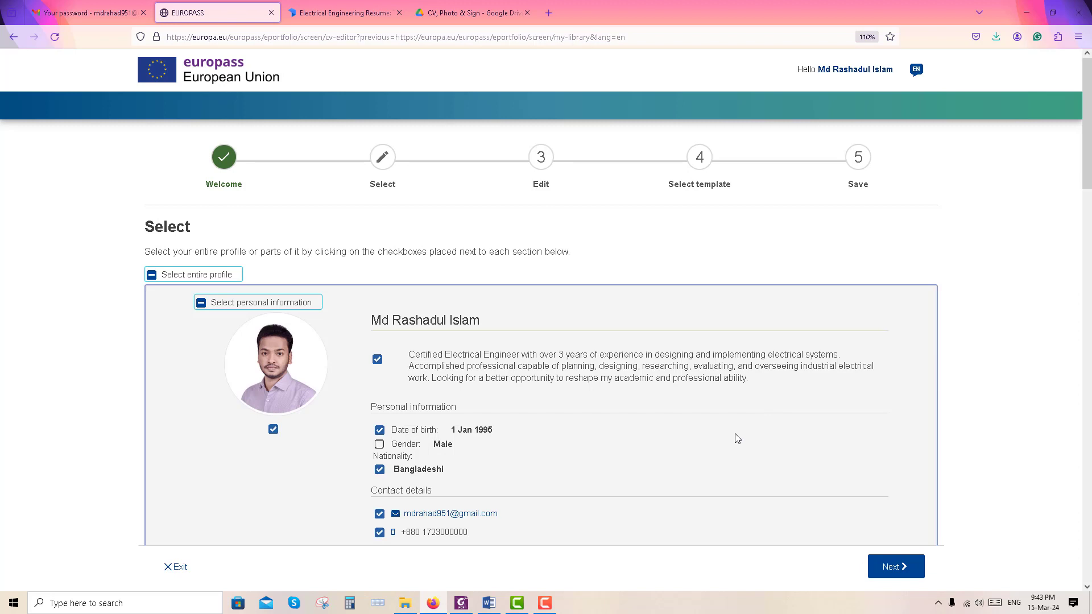
scroll(728, 437, "down", 1)
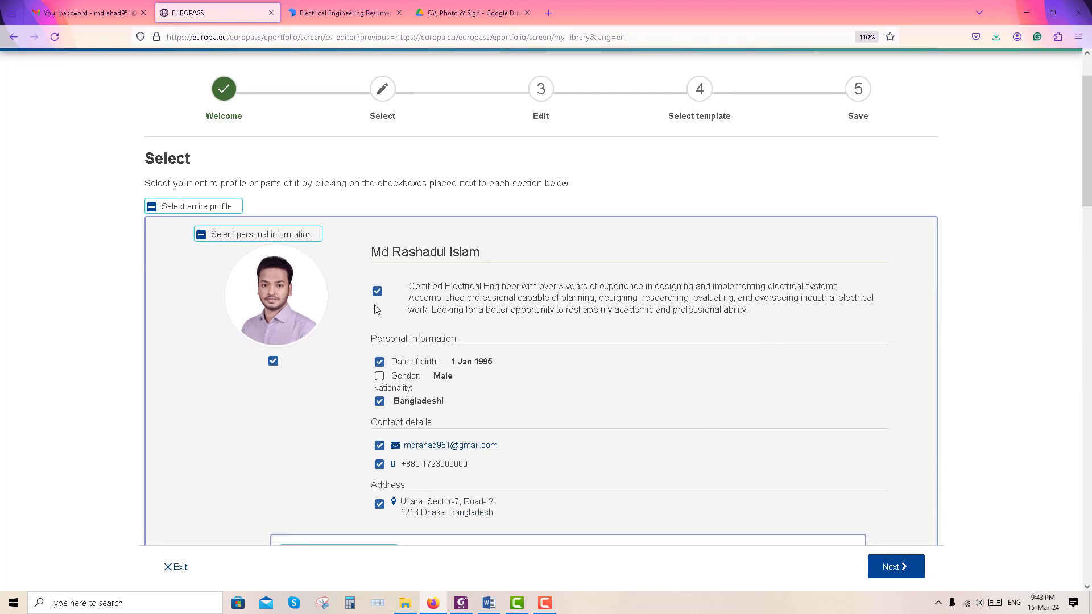
scroll(582, 369, "down", 2)
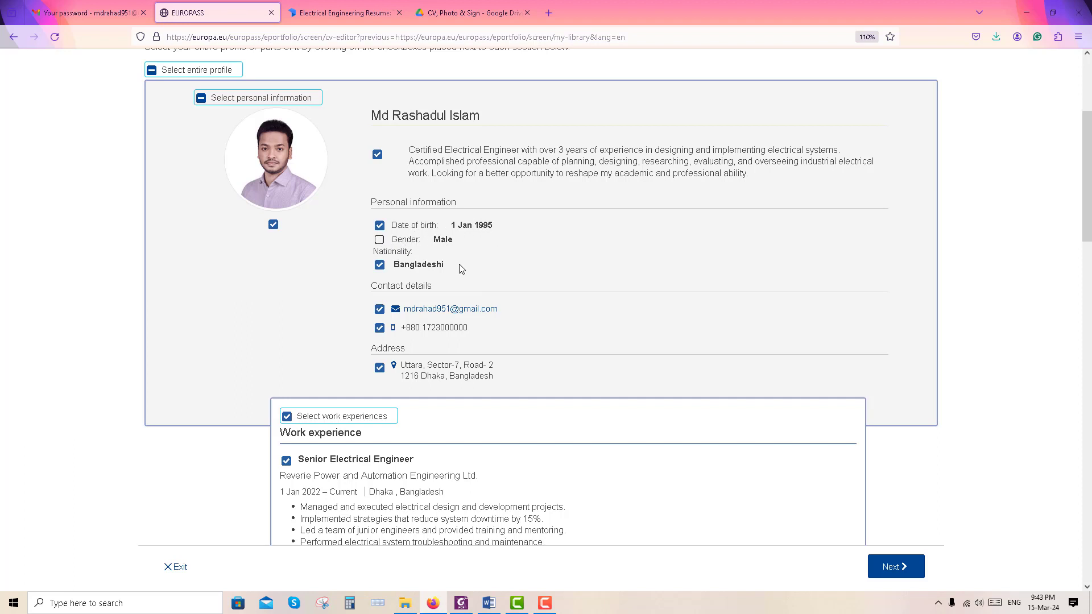
scroll(441, 281, "down", 2)
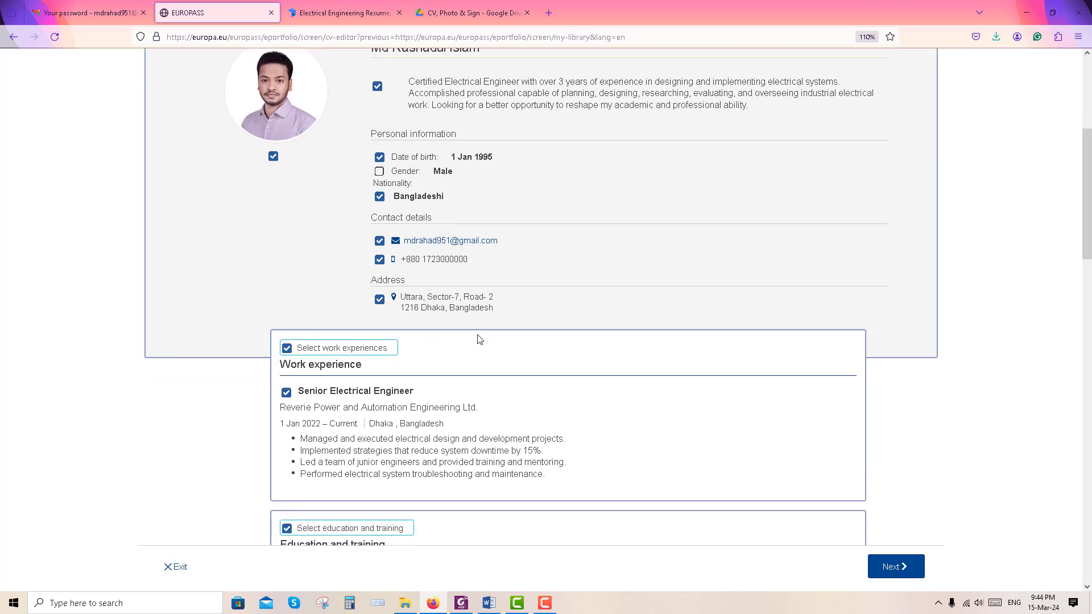
scroll(479, 339, "down", 4)
scroll(344, 301, "down", 4)
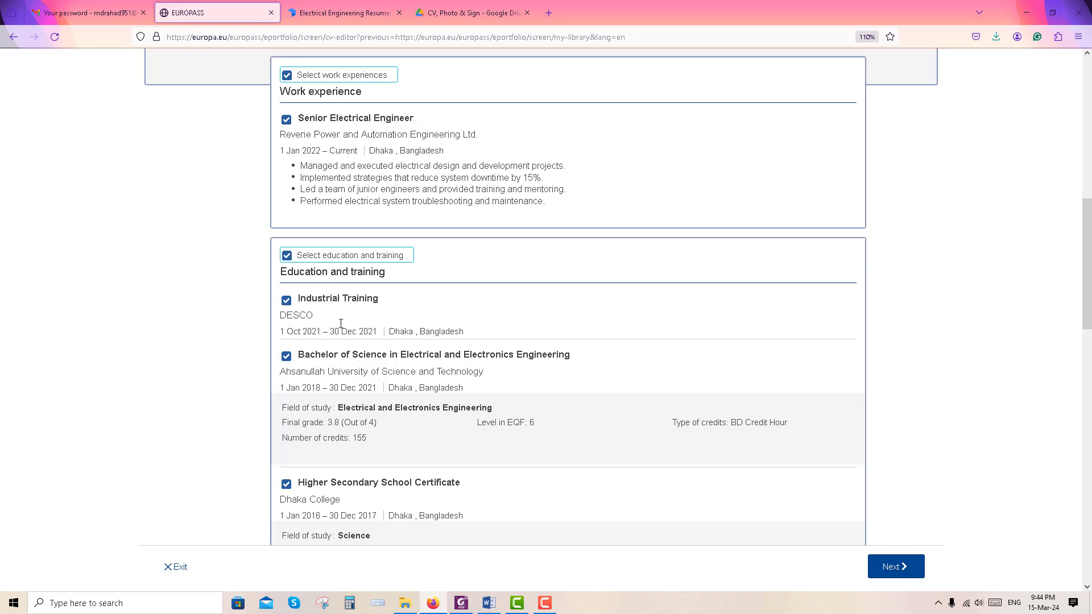
scroll(372, 304, "down", 4)
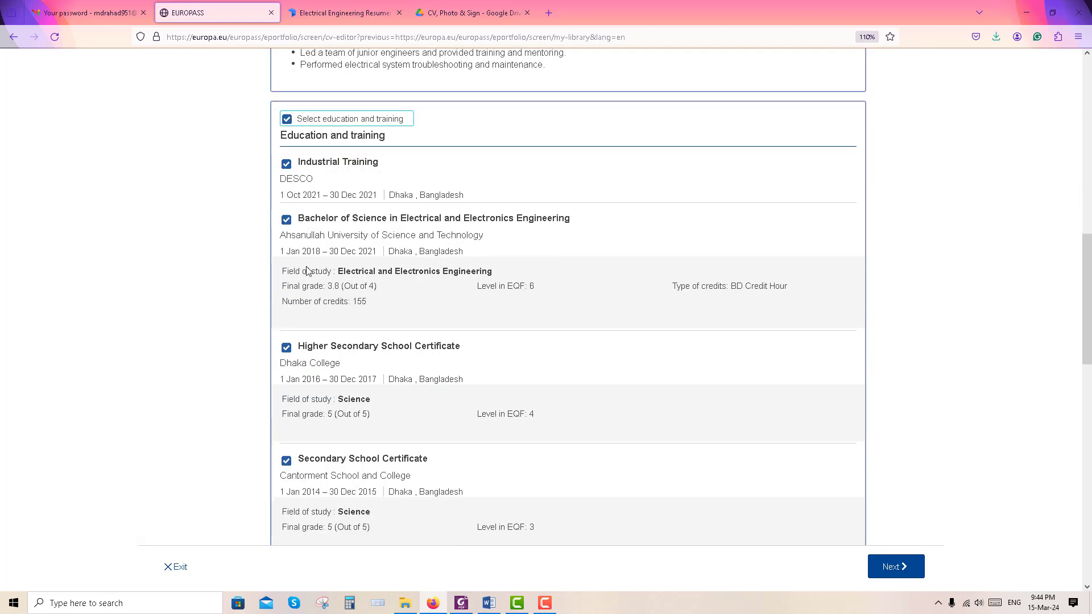
scroll(307, 270, "down", 4)
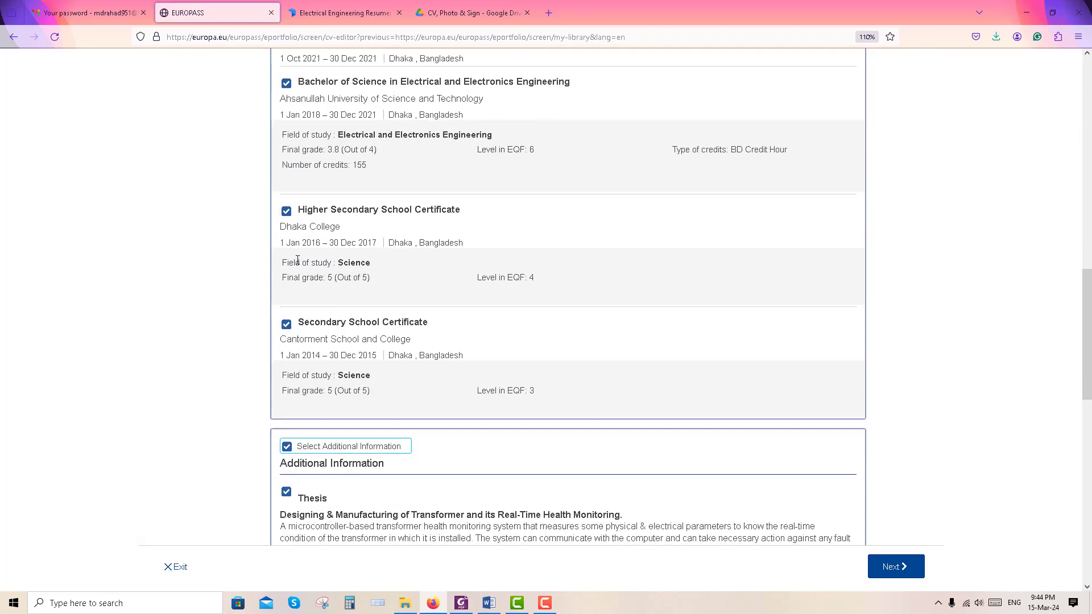
scroll(298, 259, "down", 6)
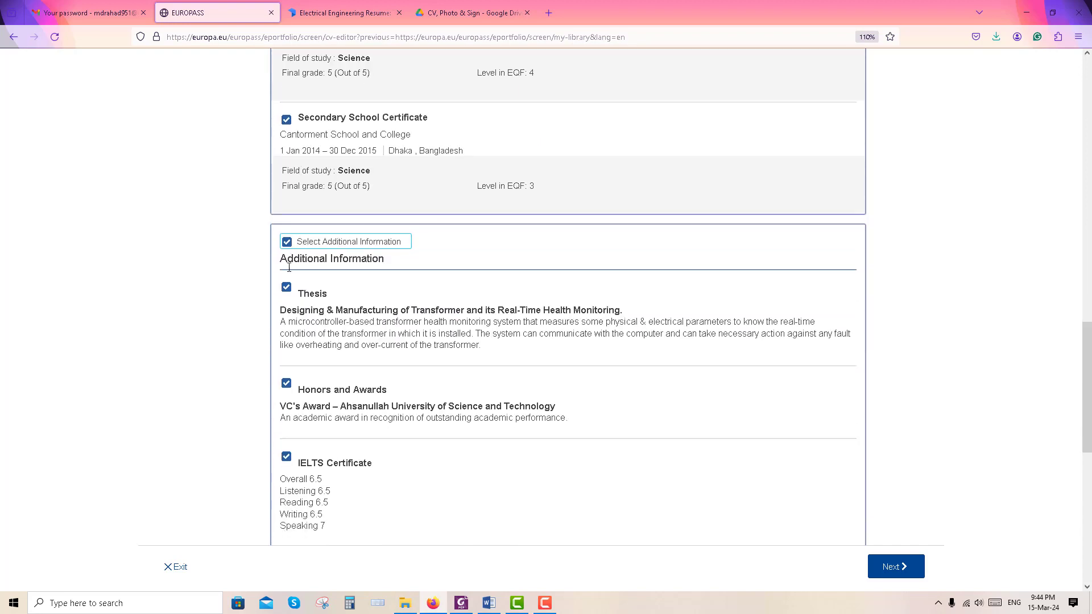
scroll(324, 297, "down", 2)
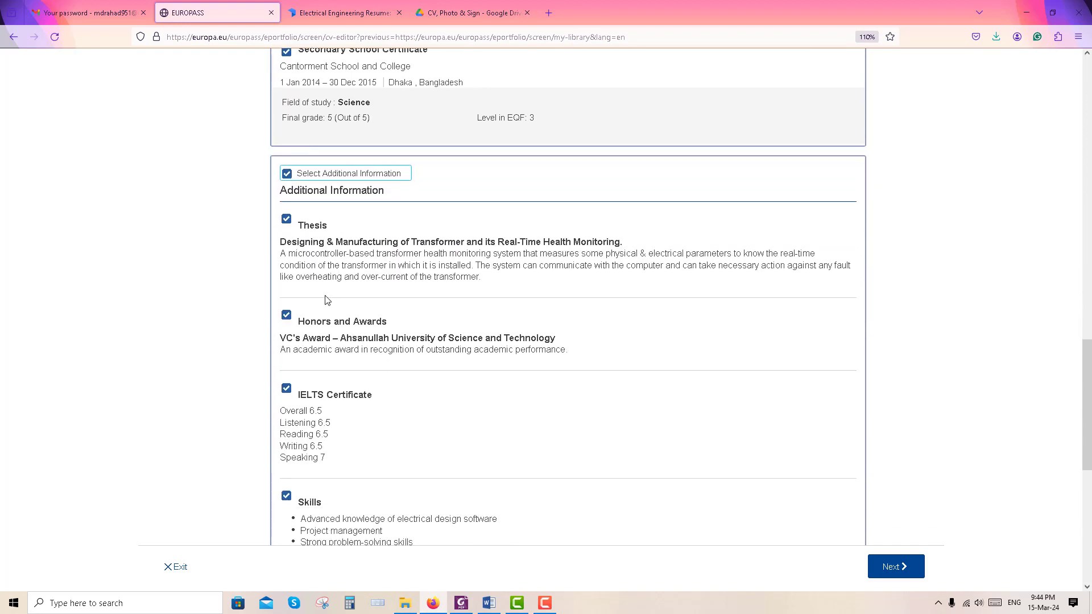
scroll(325, 301, "down", 4)
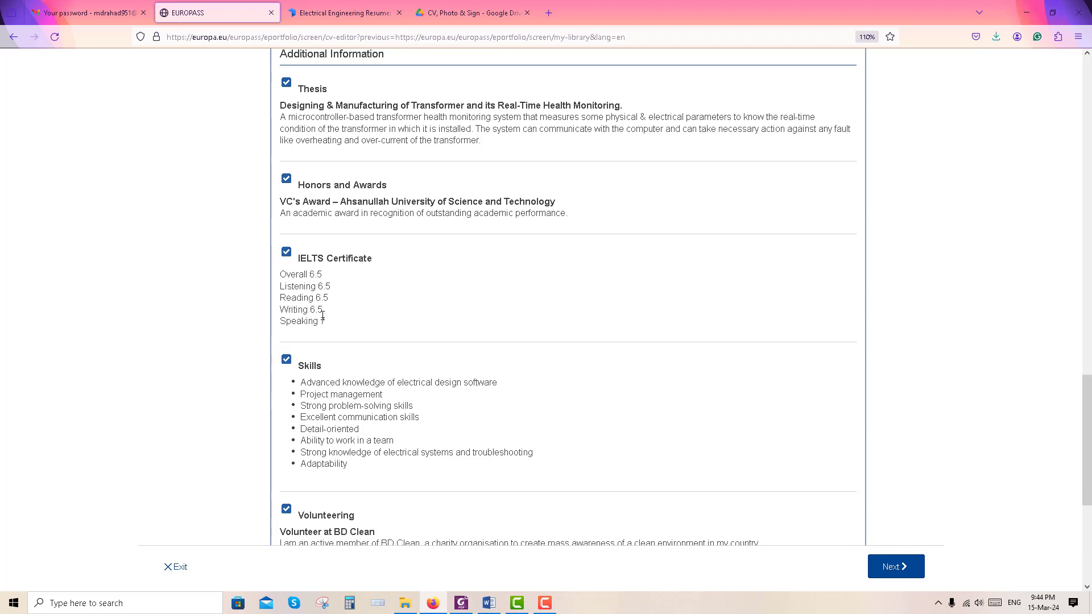
scroll(334, 361, "down", 3)
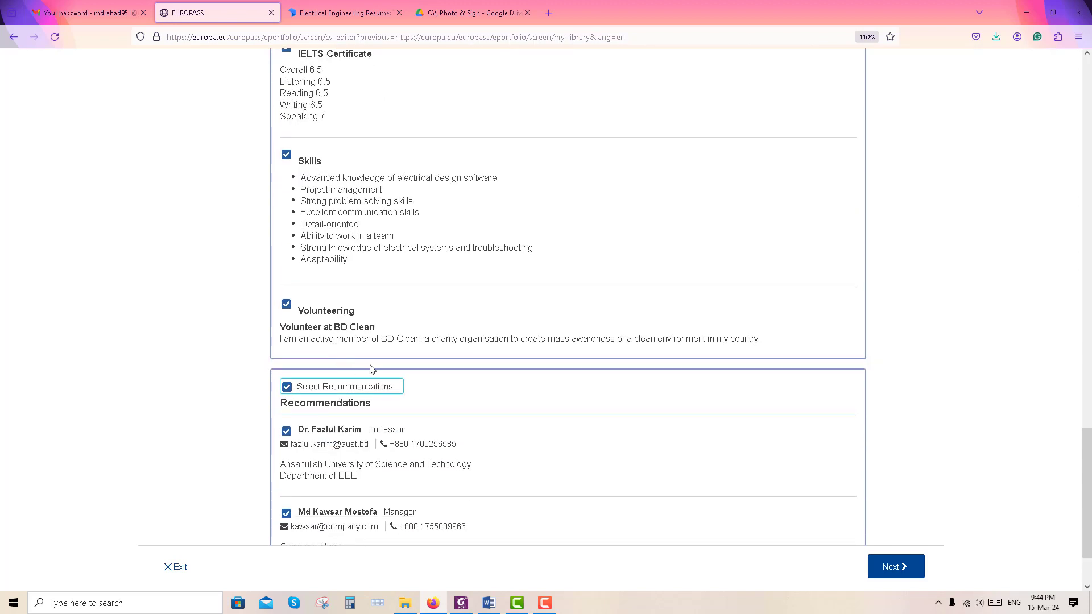
scroll(380, 370, "down", 2)
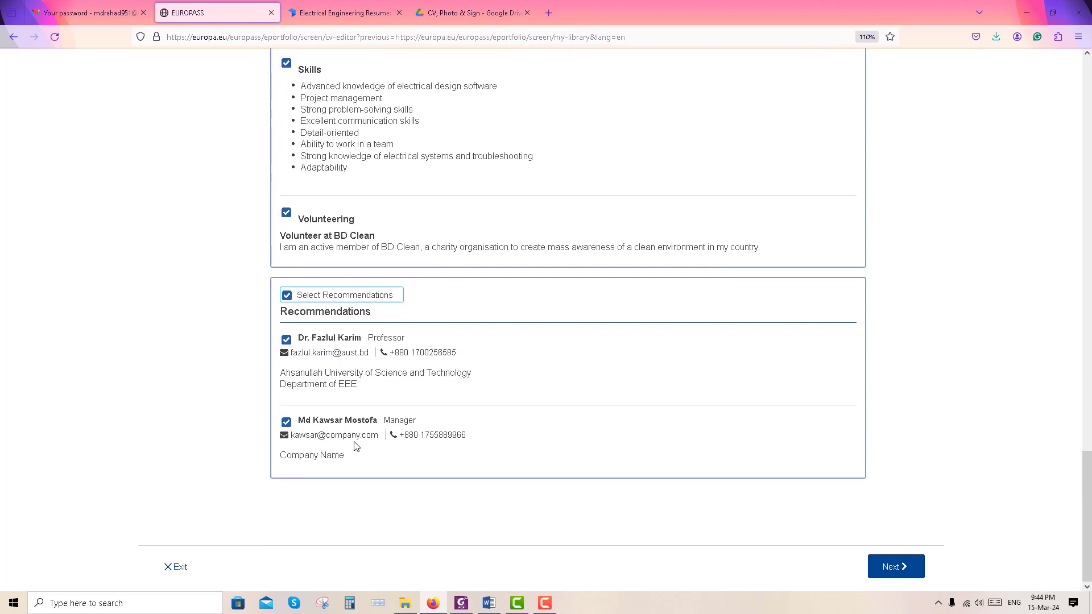
left_click(895, 574)
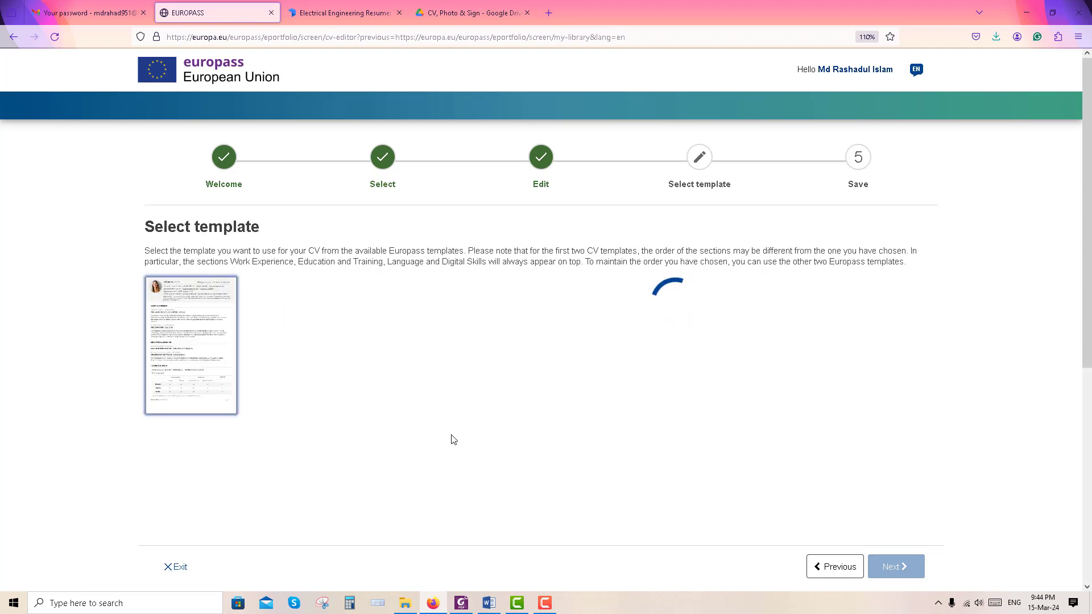
Try the second and third template designs, then settle on the first template
scroll(857, 400, "down", 1)
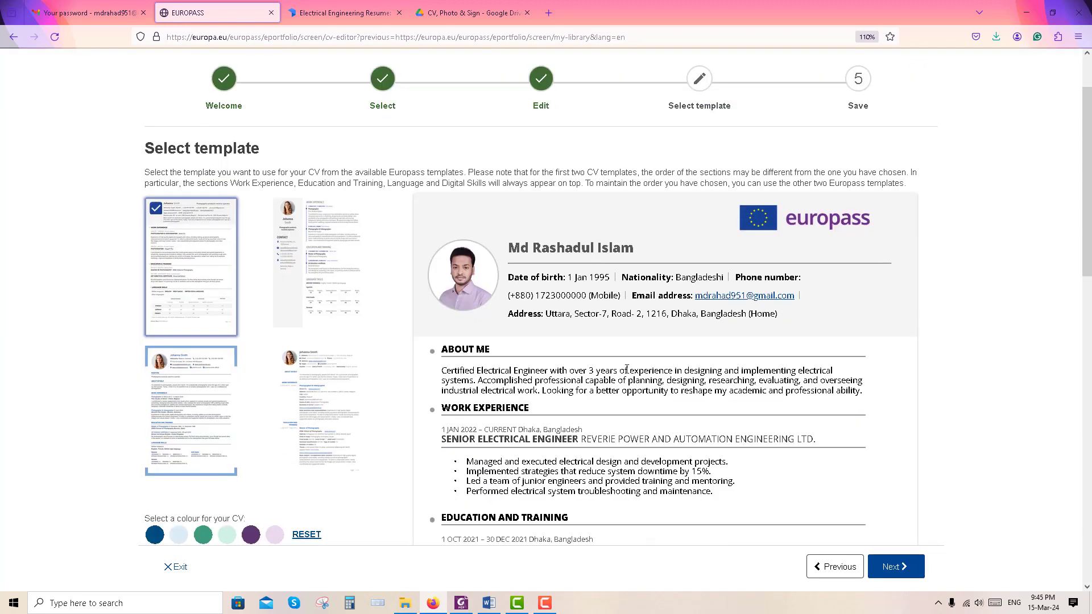
left_click(318, 281)
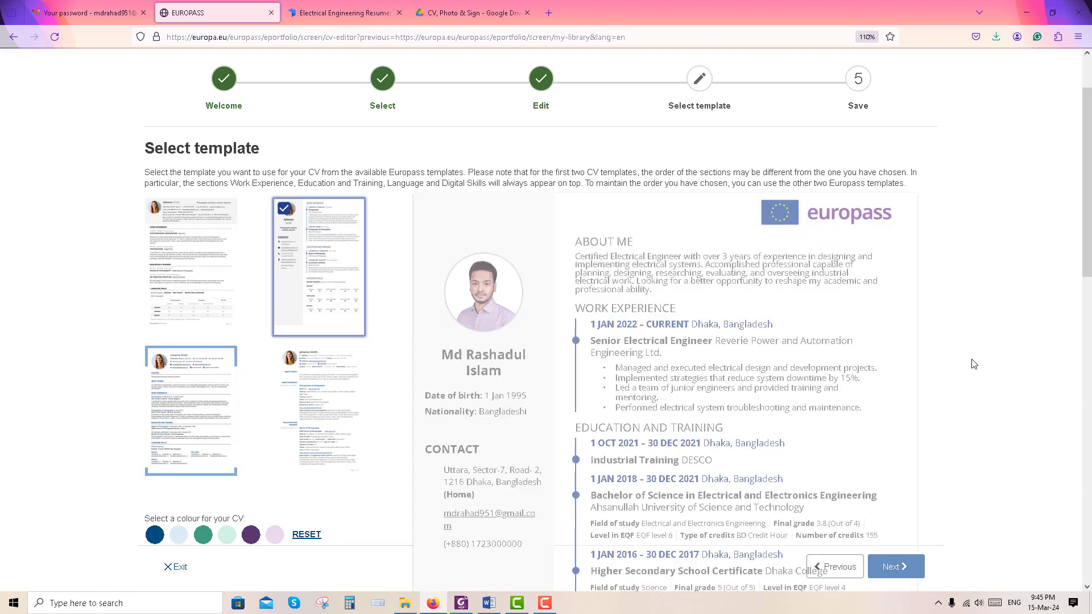
scroll(961, 363, "down", 10)
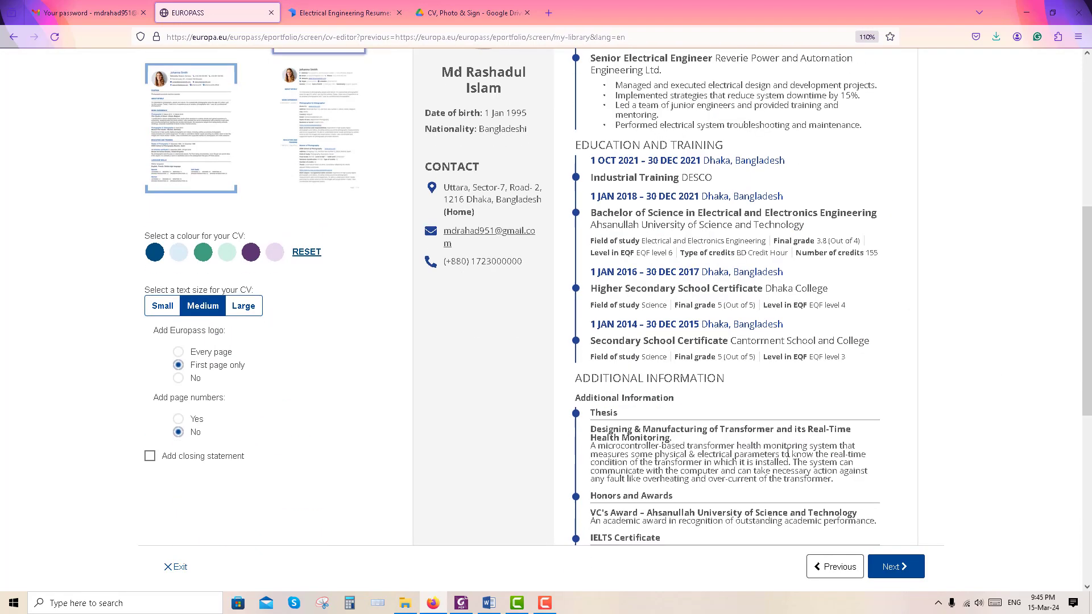
scroll(784, 453, "up", 9)
left_click(198, 360)
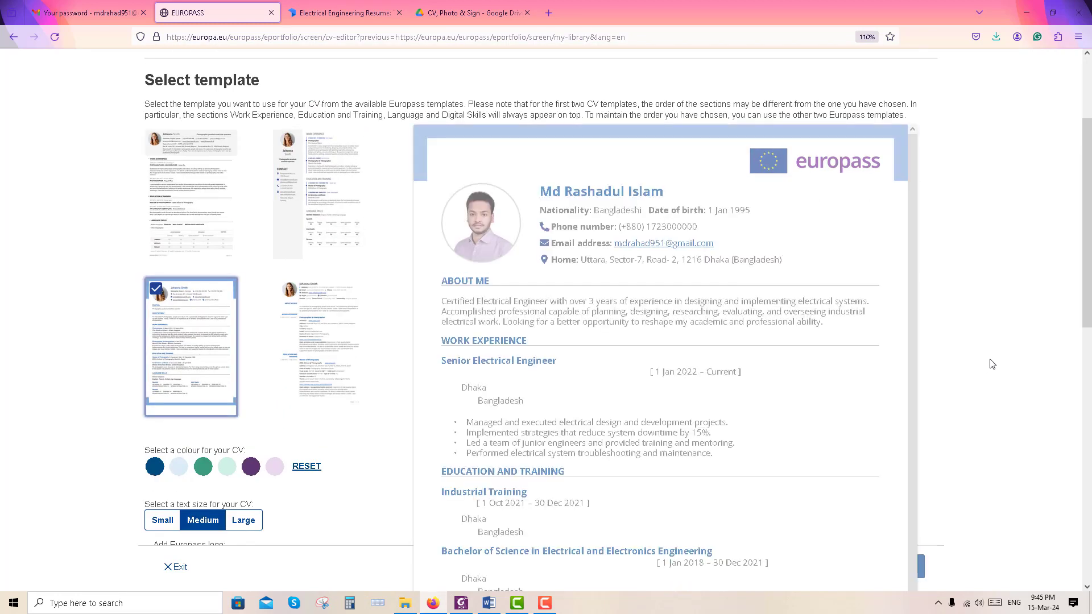
scroll(730, 337, "down", 12)
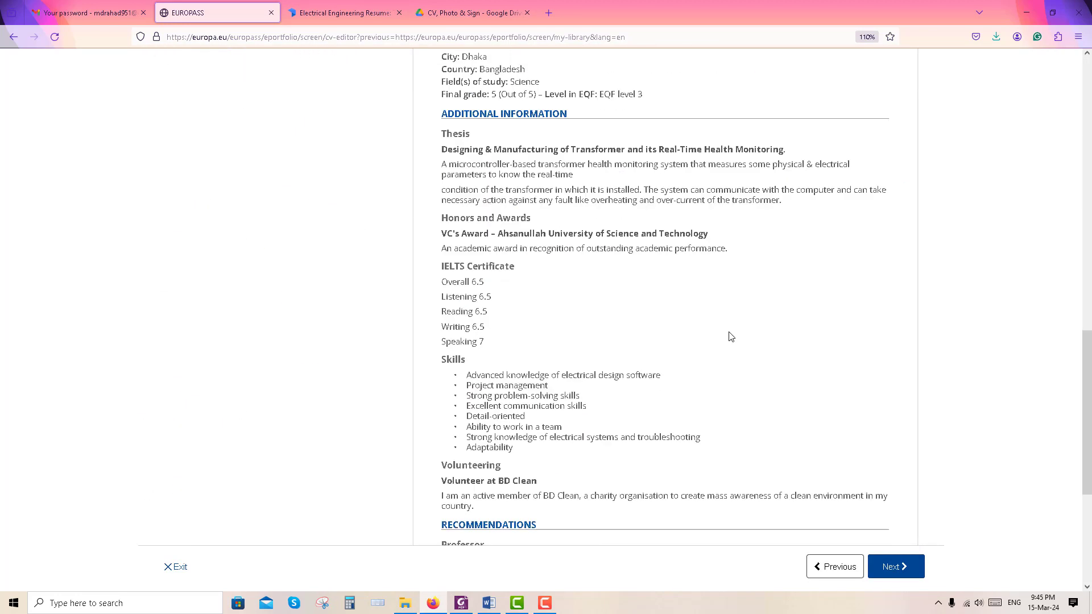
scroll(731, 336, "up", 15)
left_click(192, 346)
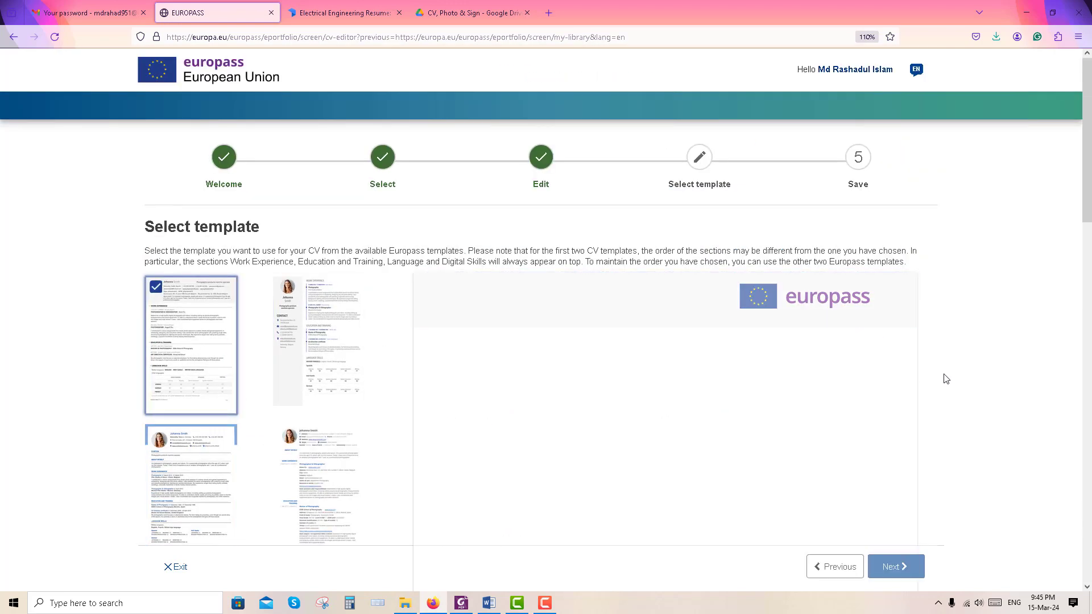
Show the Europass logo on the first page only and leave page numbers off
scroll(328, 424, "down", 3)
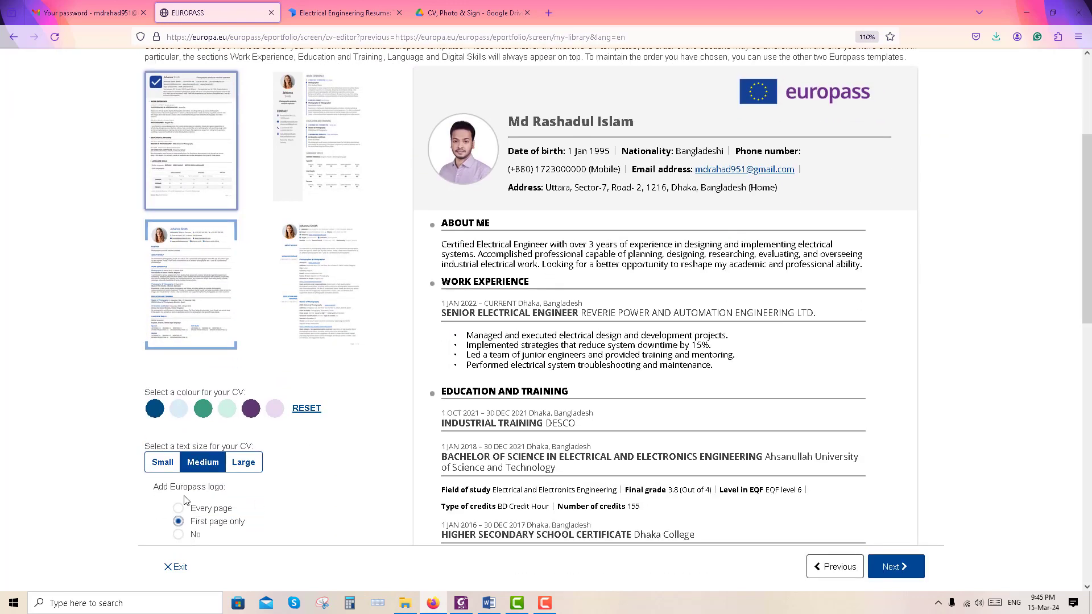
left_click(178, 534)
scroll(726, 229, "up", 2)
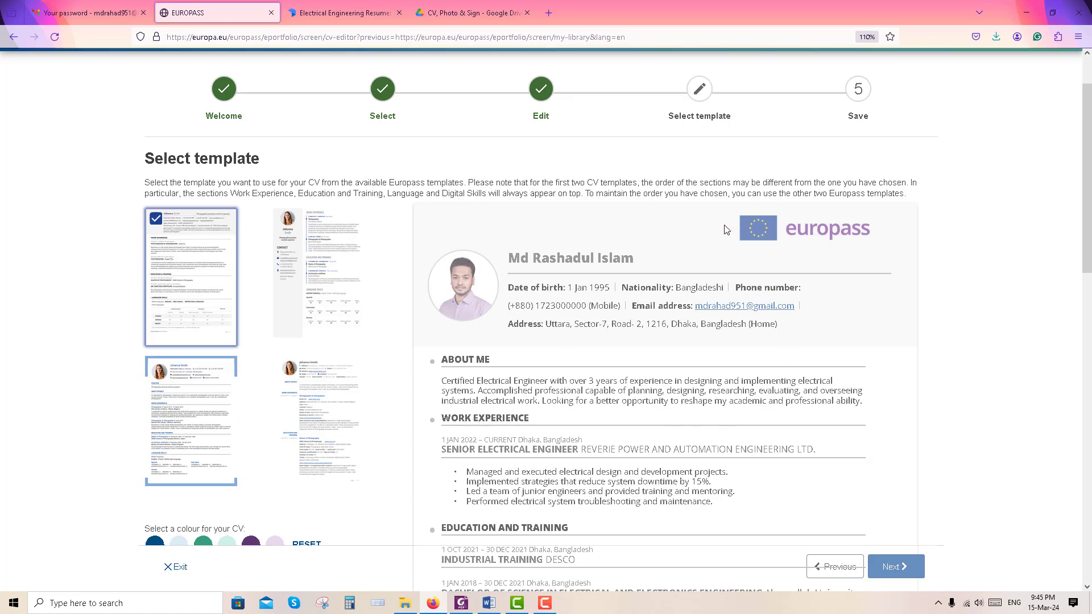
scroll(816, 310, "down", 4)
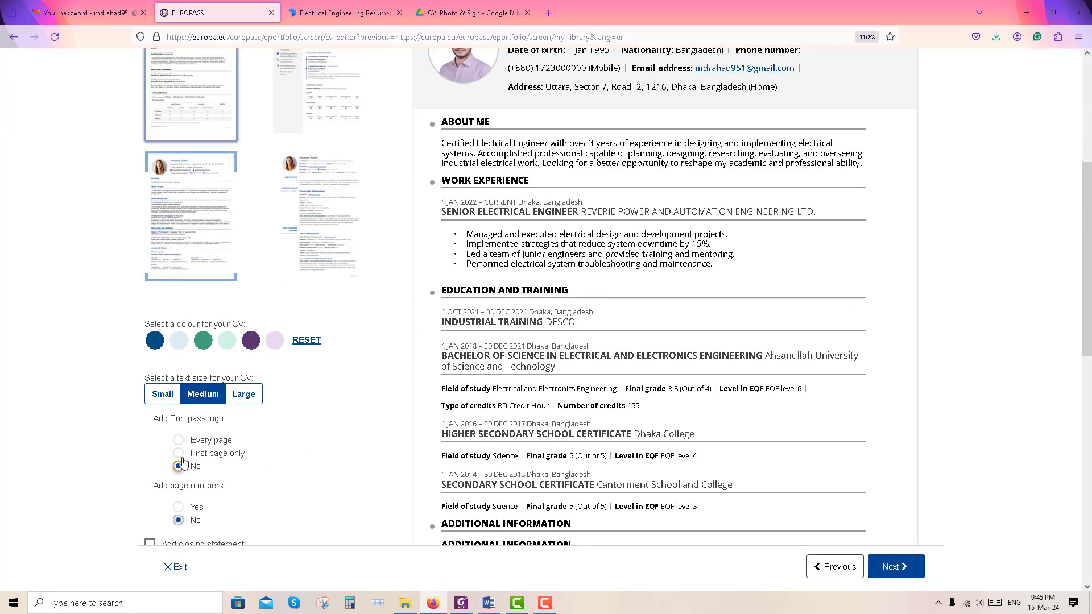
left_click(178, 453)
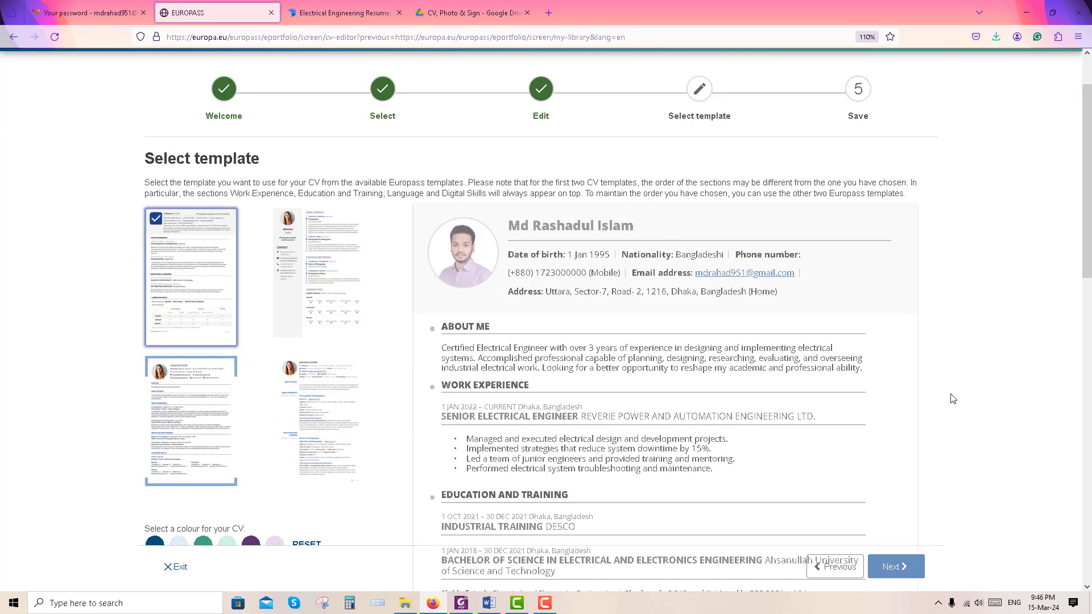
scroll(905, 426, "down", 7)
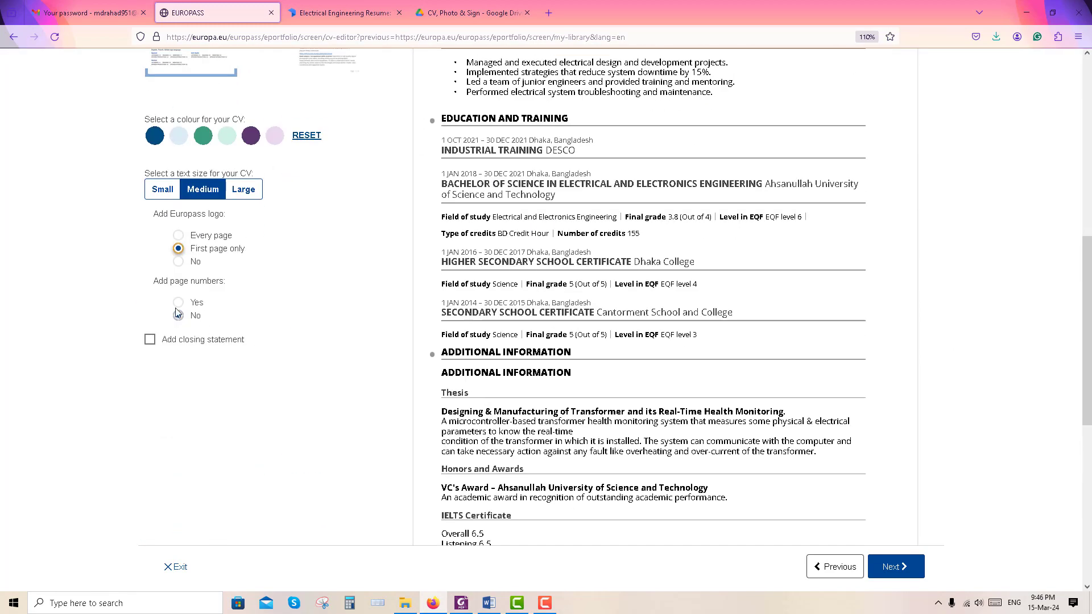
left_click(178, 315)
scroll(760, 477, "up", 5)
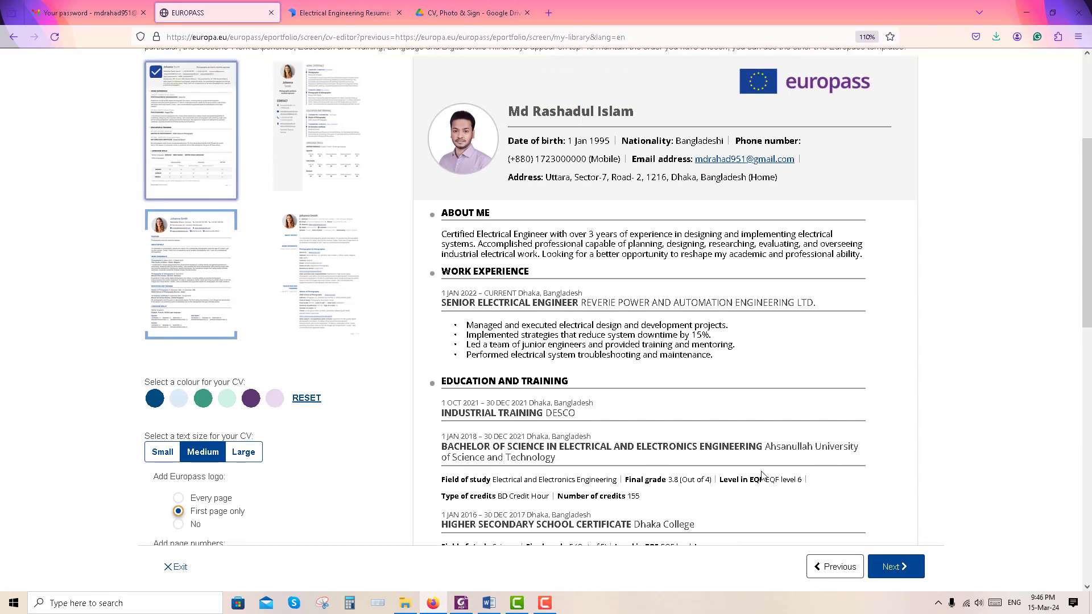
On the save step, enter the CV name 'My europass CV' and download the PDF
left_click(918, 569)
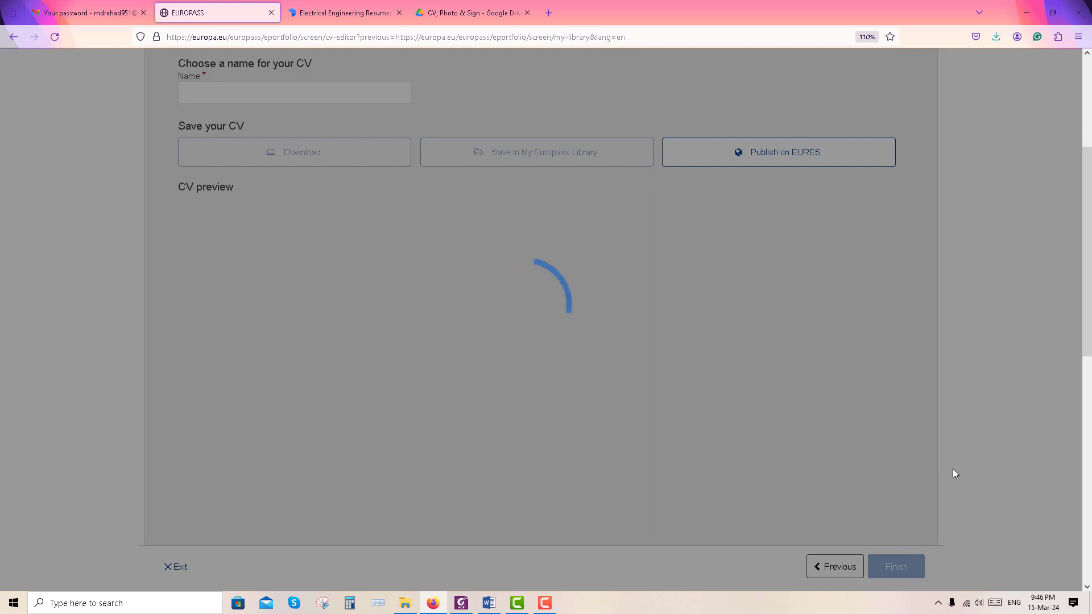
type("europa")
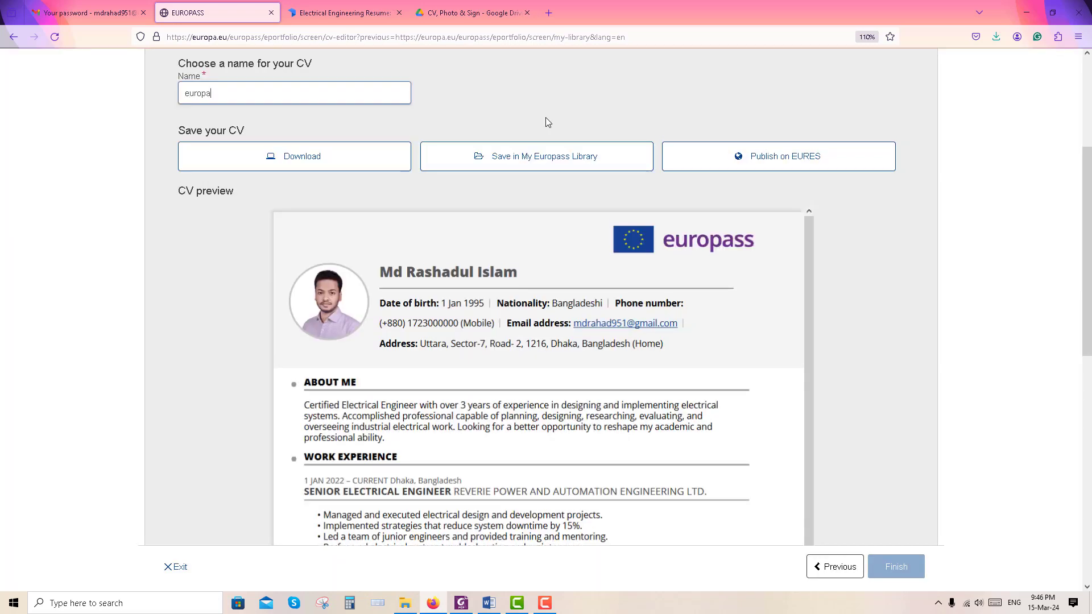
type("ss CV")
key("Home")
type("My")
scroll(356, 197, "up", 4)
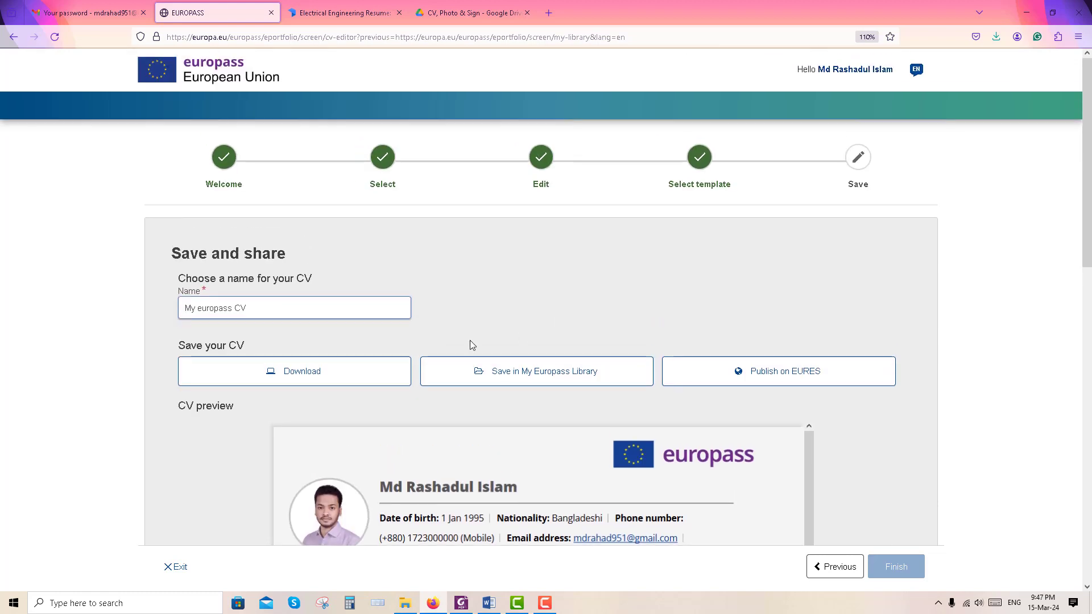
left_click(361, 376)
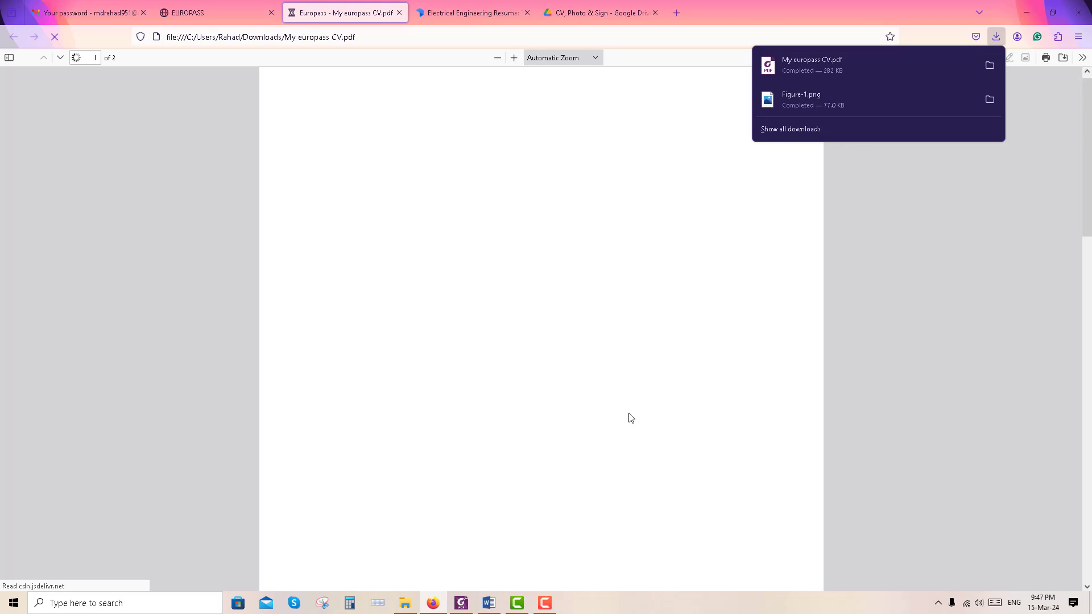
Review the PDF's About Me, bachelor's degree and thesis sections in the viewer
left_click(631, 418)
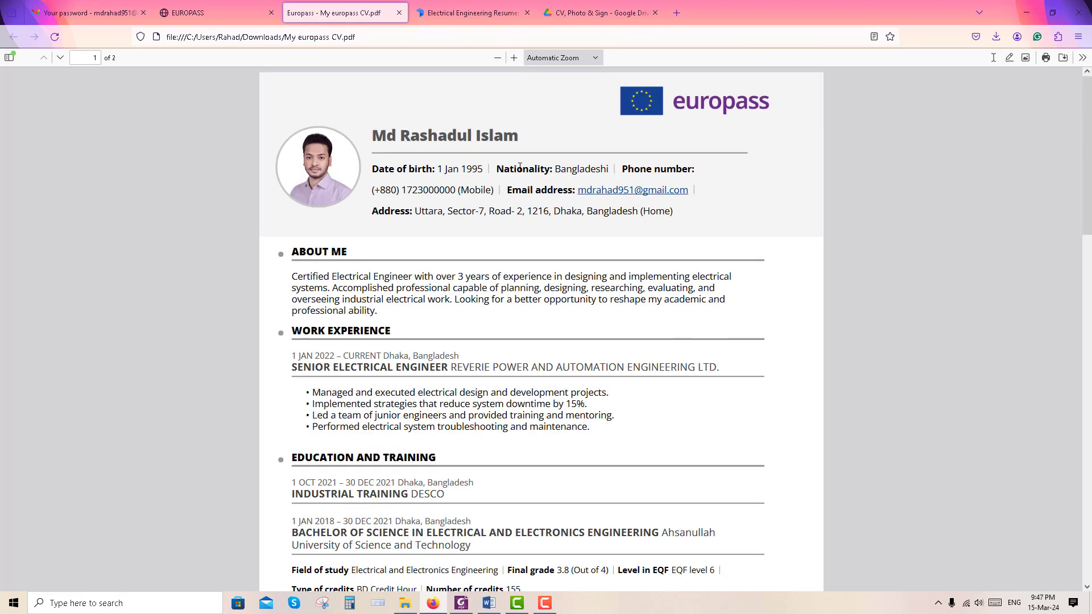
left_click_drag(294, 279, 372, 311)
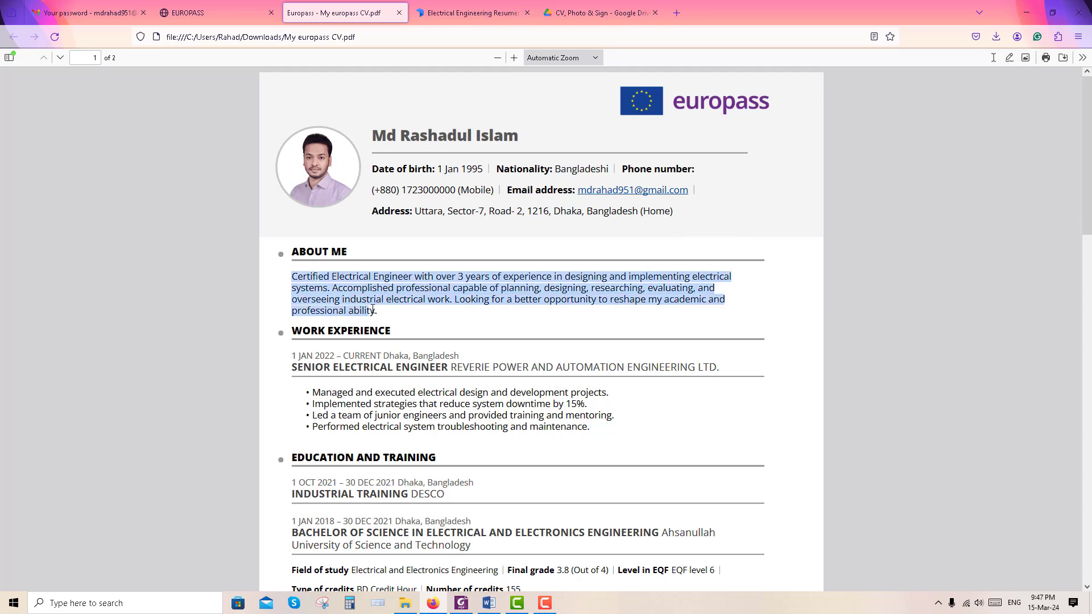
left_click(510, 321)
scroll(403, 305, "down", 2)
scroll(353, 233, "down", 3)
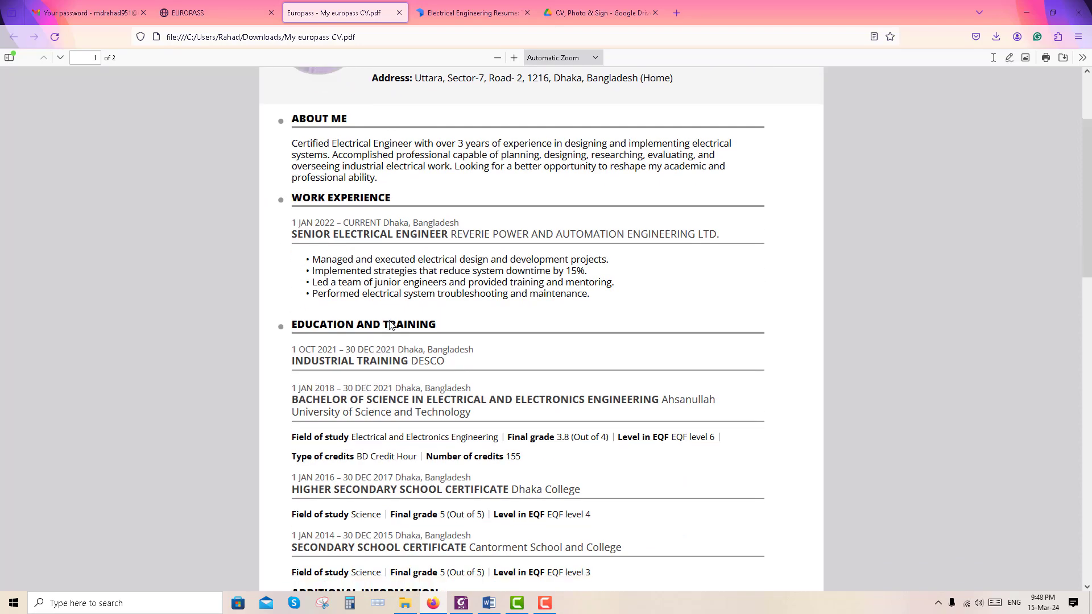
left_click_drag(303, 246, 477, 263)
left_click(295, 241)
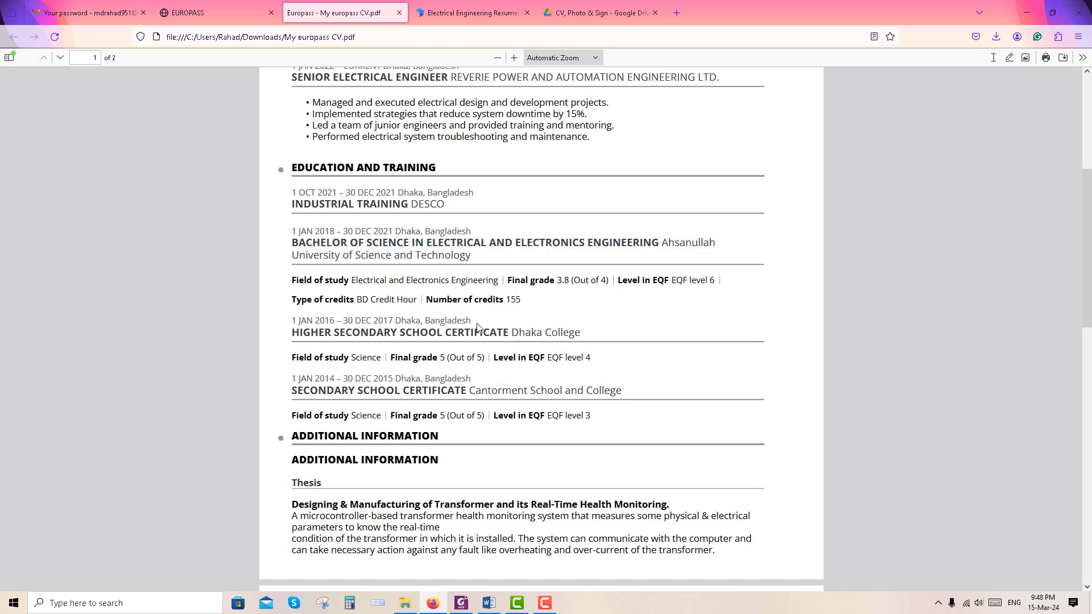
scroll(304, 328, "down", 1)
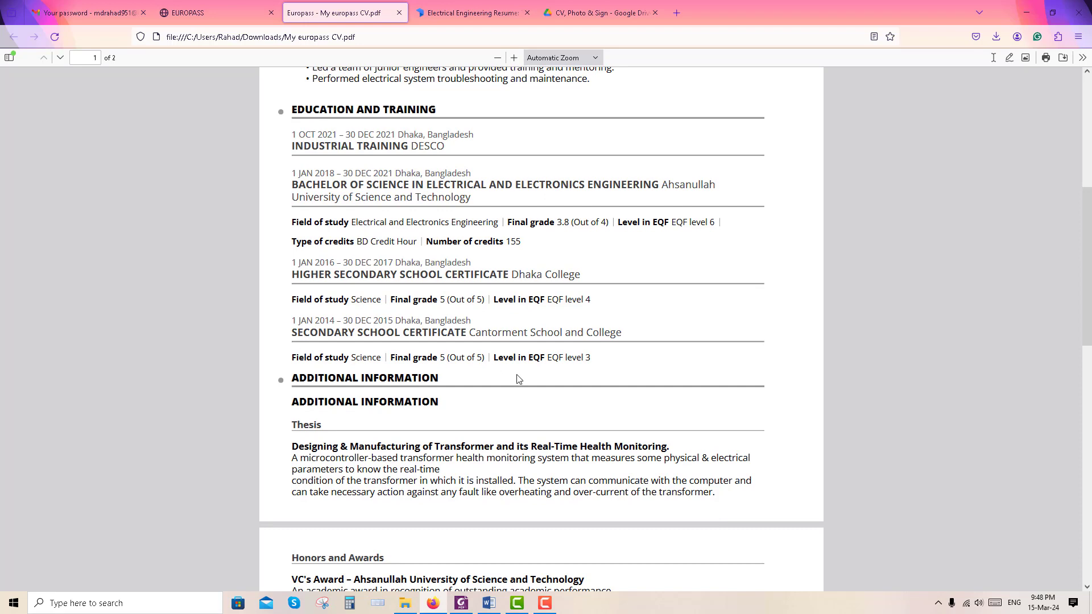
scroll(483, 383, "down", 3)
left_click_drag(370, 285, 721, 321)
left_click(638, 339)
Check Honors and Awards, IELTS, Volunteering and recommendations, then save the CV to the Europass library
scroll(469, 275, "down", 4)
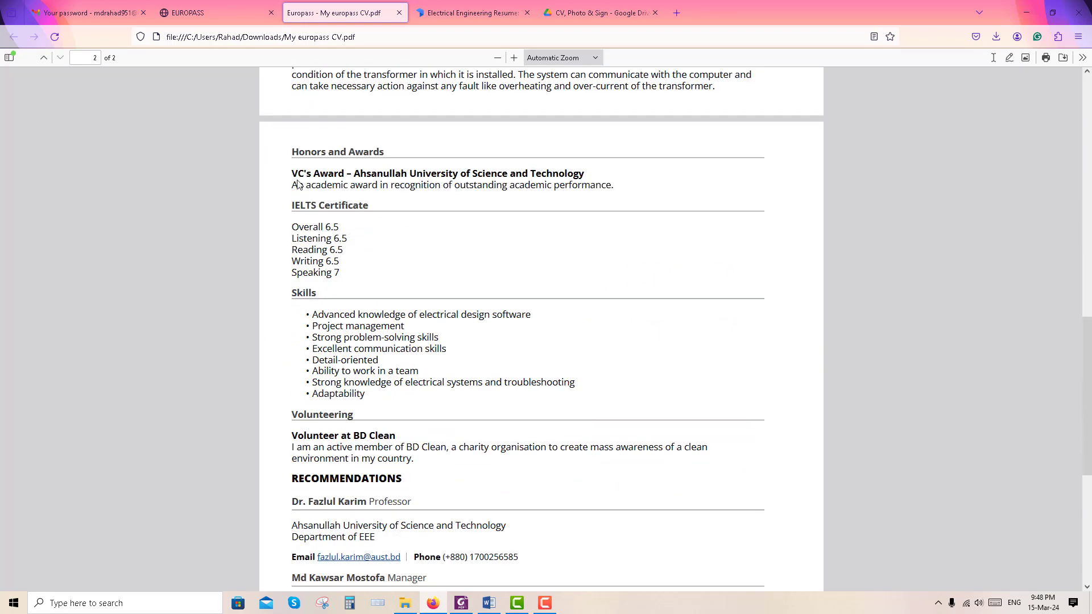
left_click_drag(293, 151, 372, 345)
scroll(327, 309, "down", 1)
left_click(455, 310)
scroll(438, 318, "down", 3)
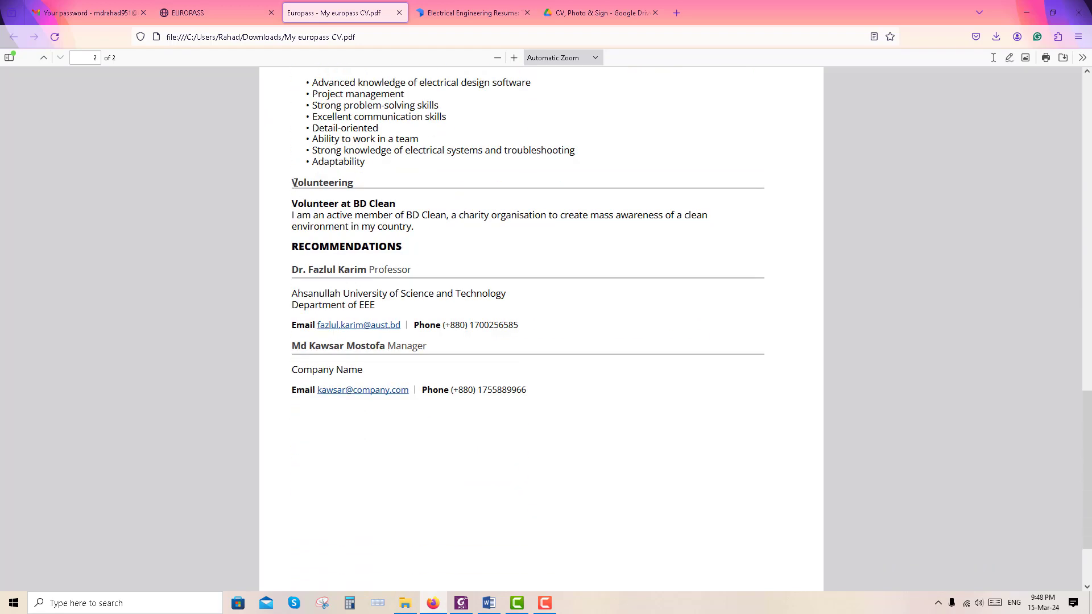
left_click_drag(292, 183, 411, 220)
left_click(441, 225)
left_click_drag(366, 293, 508, 390)
left_click(296, 248)
left_click(219, 13)
left_click(552, 129)
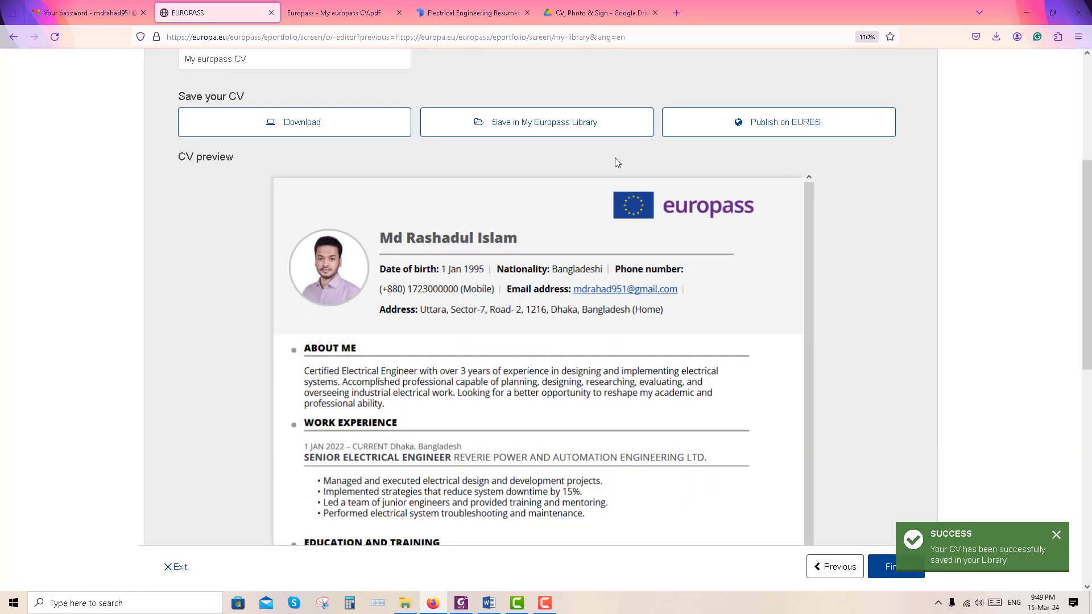
Finish the CV wizard and open My Library from the dashboard's left menu
left_click(888, 570)
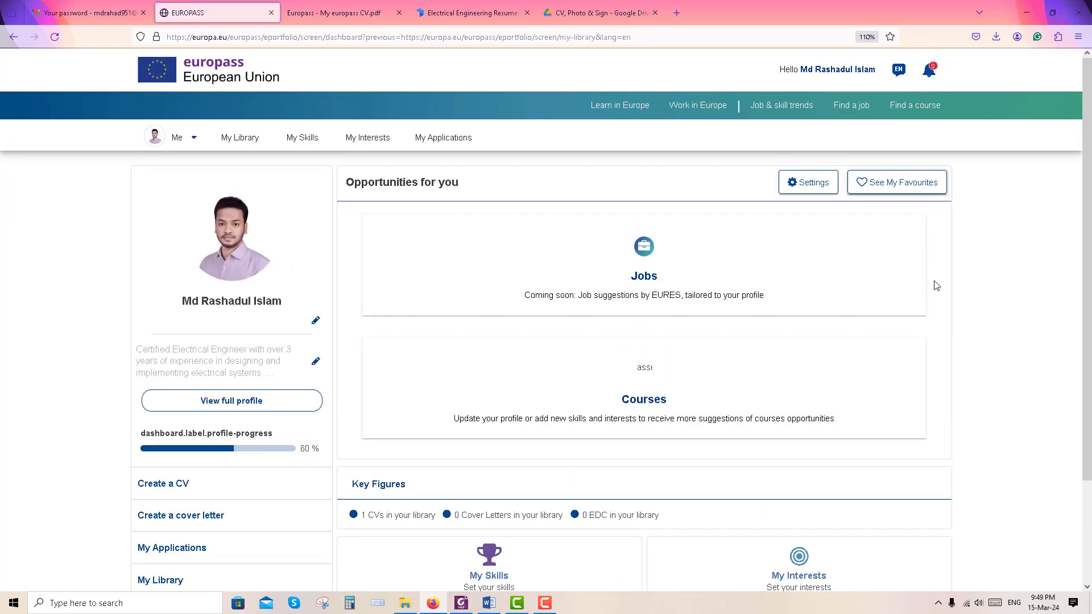
scroll(307, 438, "down", 2)
left_click(209, 465)
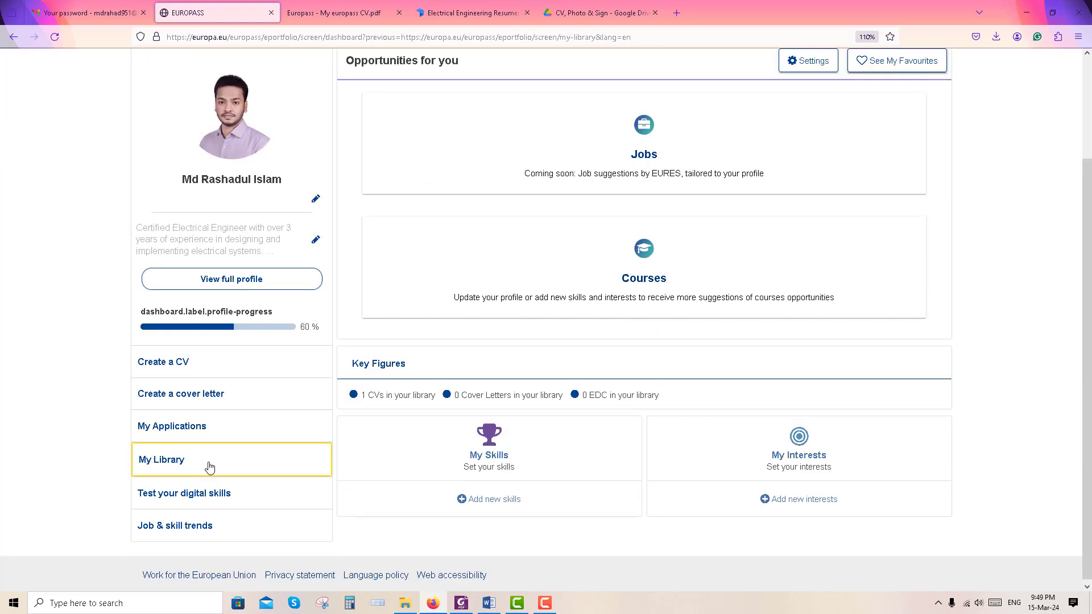